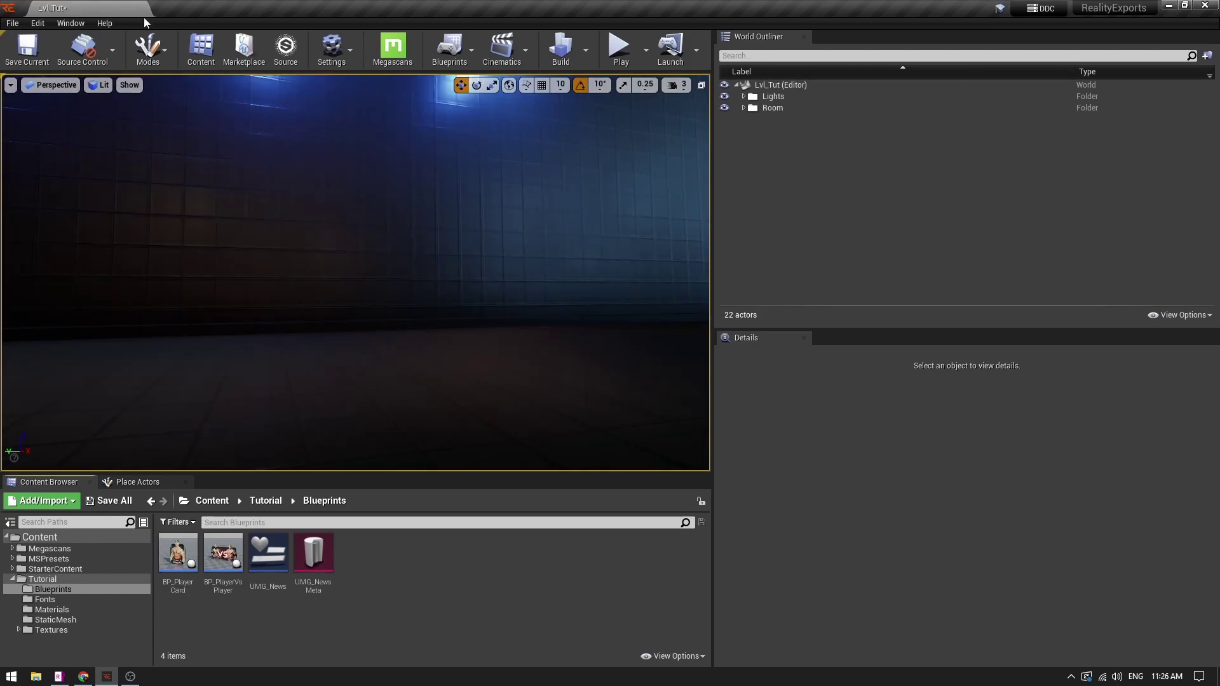
Open Project Settings on the Reality – Exports page and expand the Nodes export category.
left_click(36, 24)
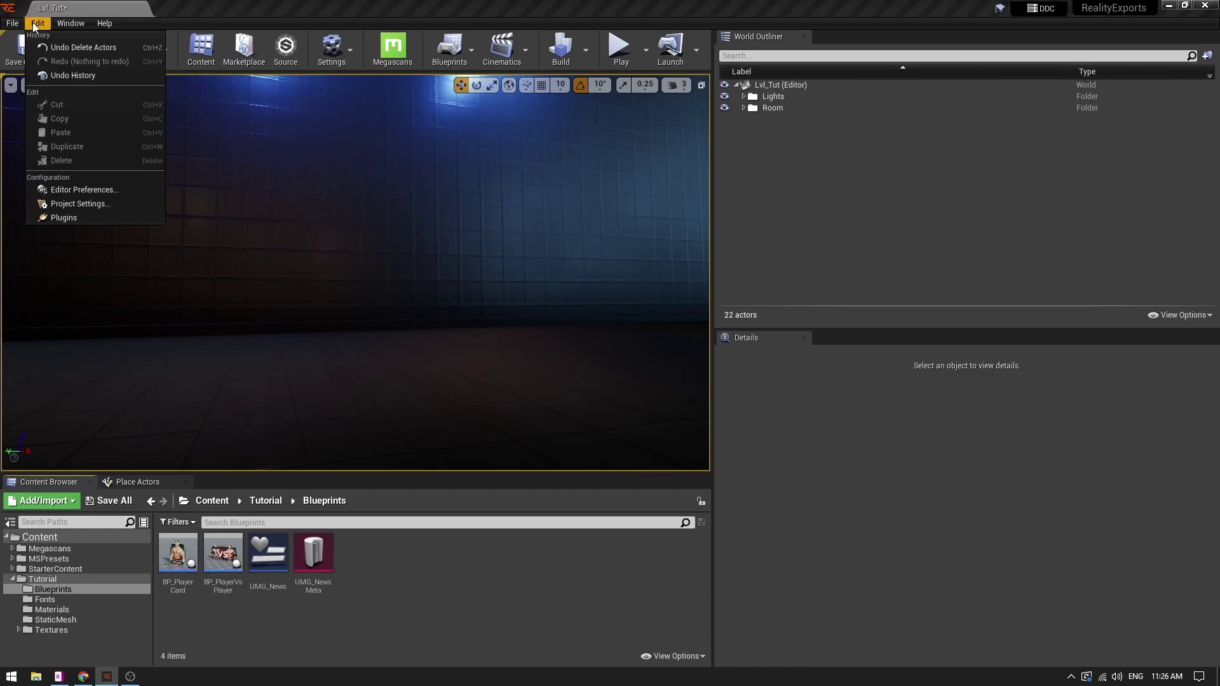
left_click(82, 204)
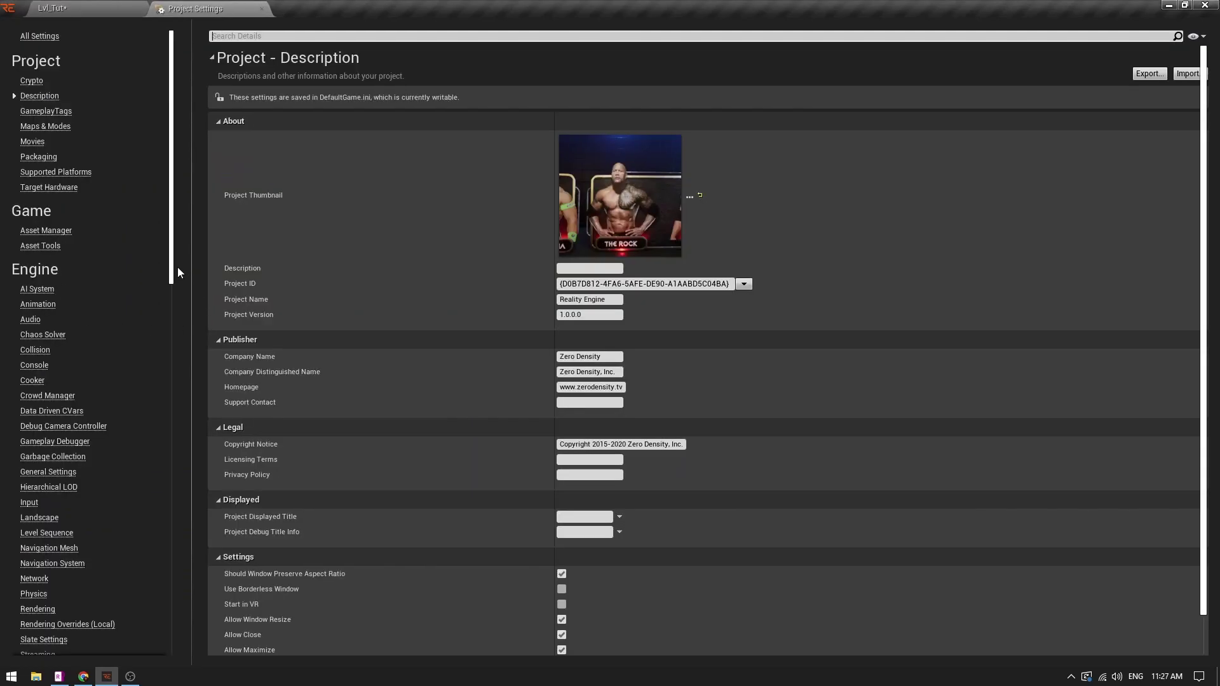
left_click_drag(177, 272, 182, 639)
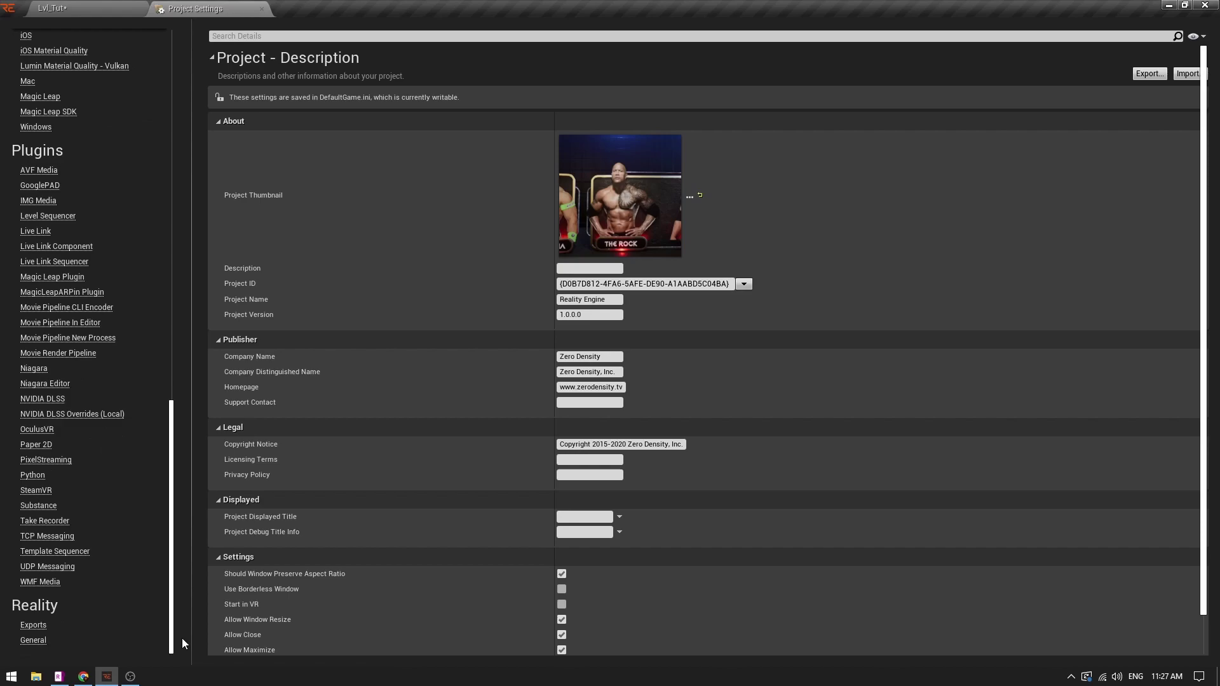
left_click(35, 626)
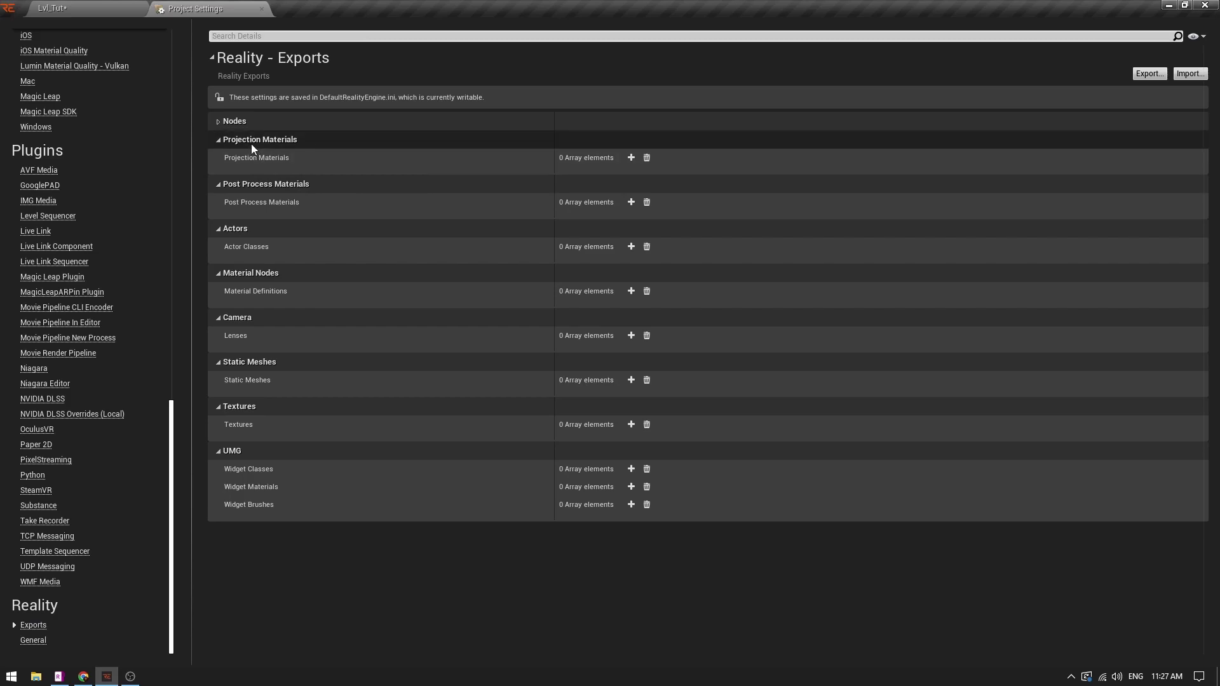
left_click(217, 121)
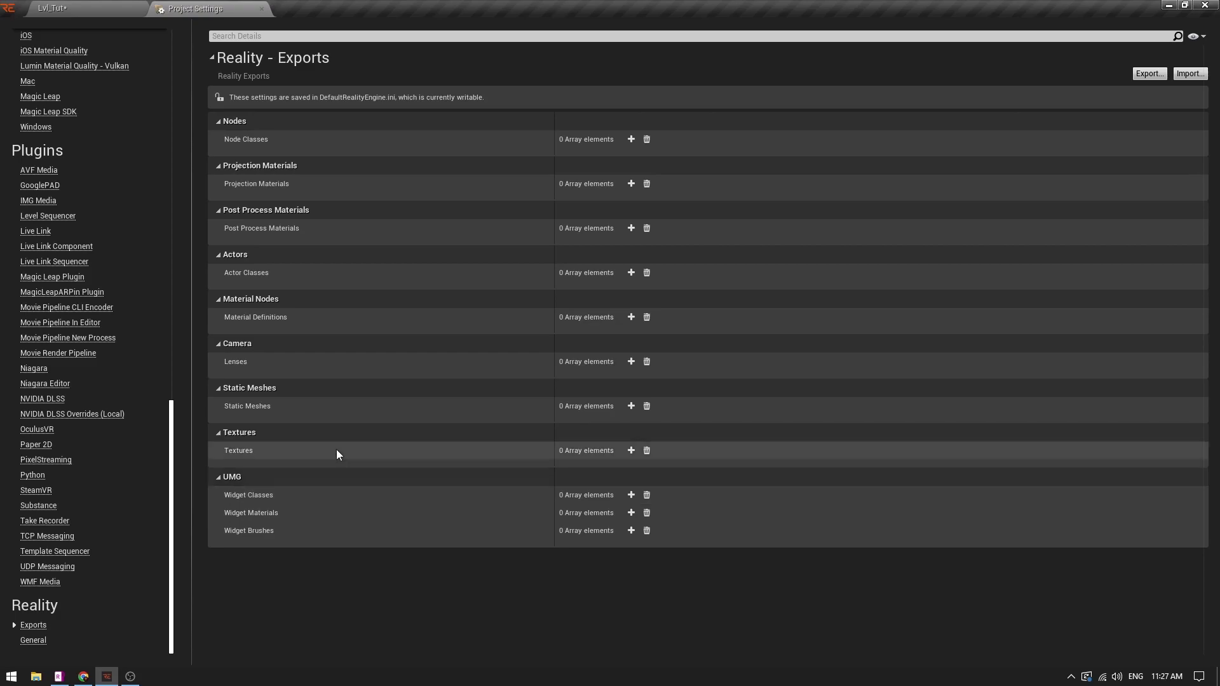
Close Project Settings, place a BP_PlayerCard actor in Lvl_Tut, and open its Blueprint.
left_click(261, 9)
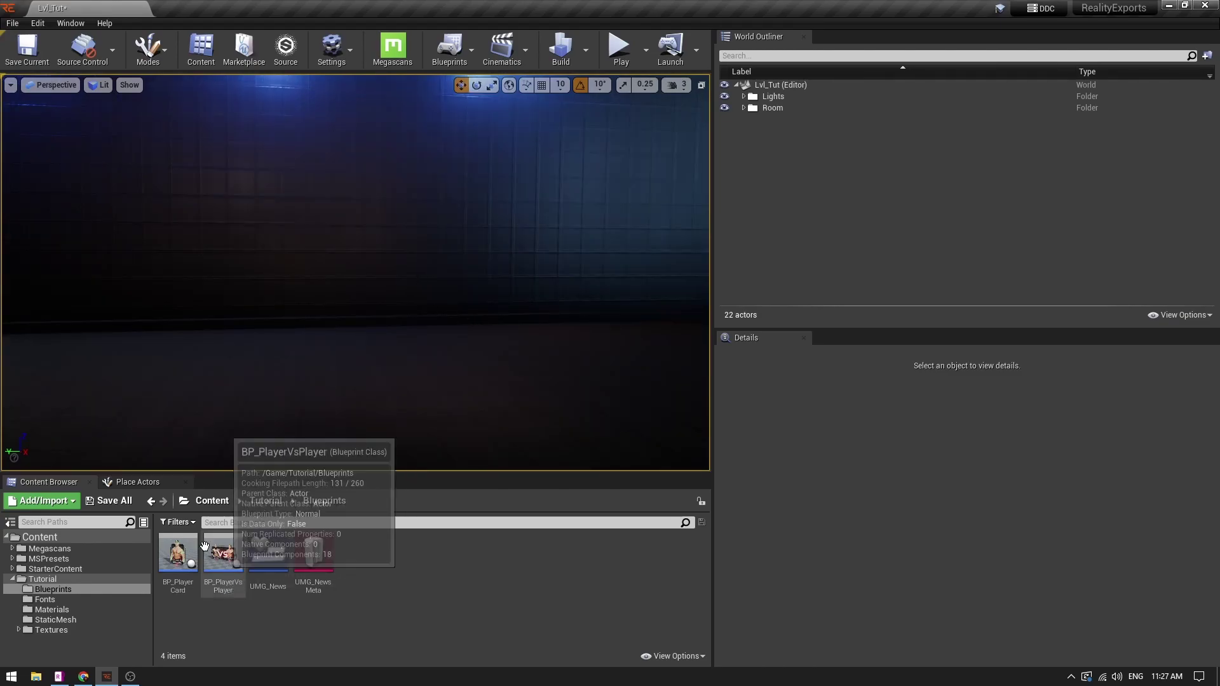
left_click_drag(179, 552, 352, 389)
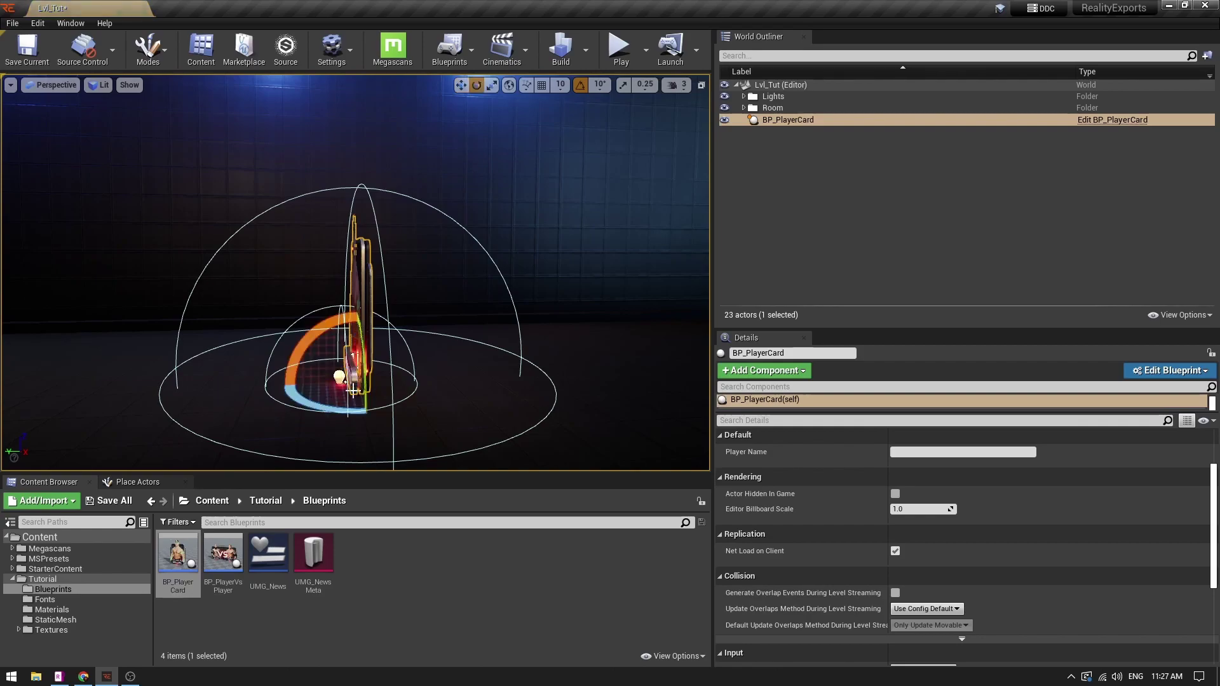
key("Escape")
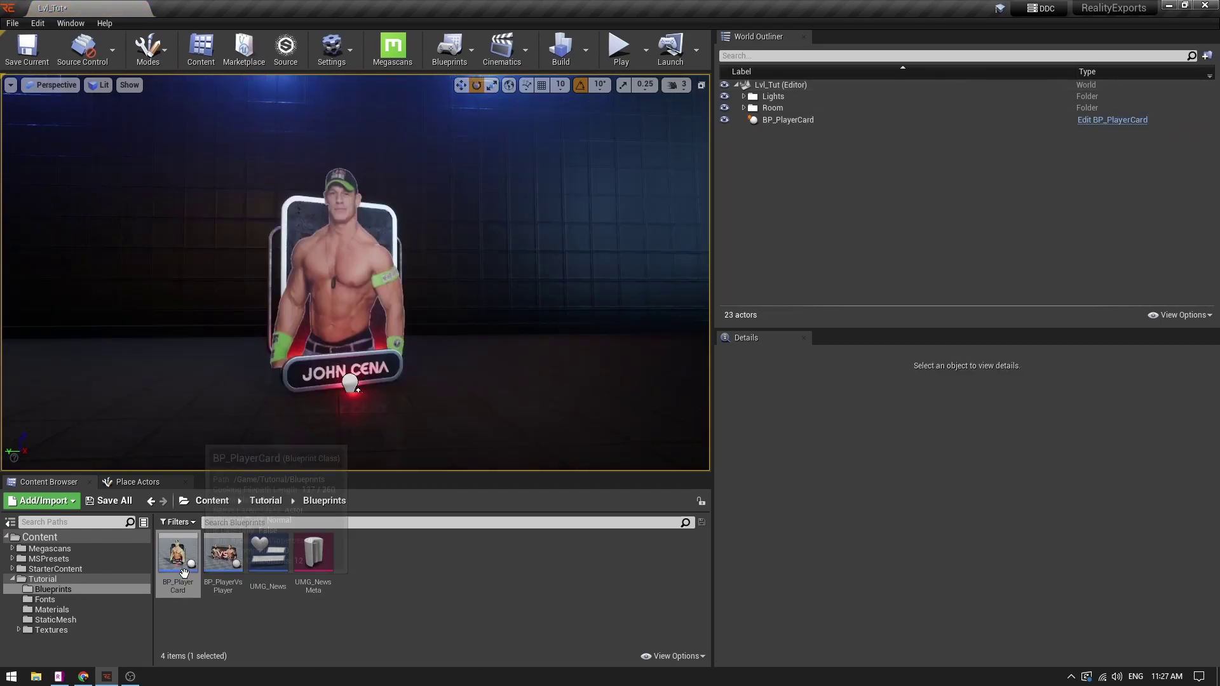
left_click(1103, 127)
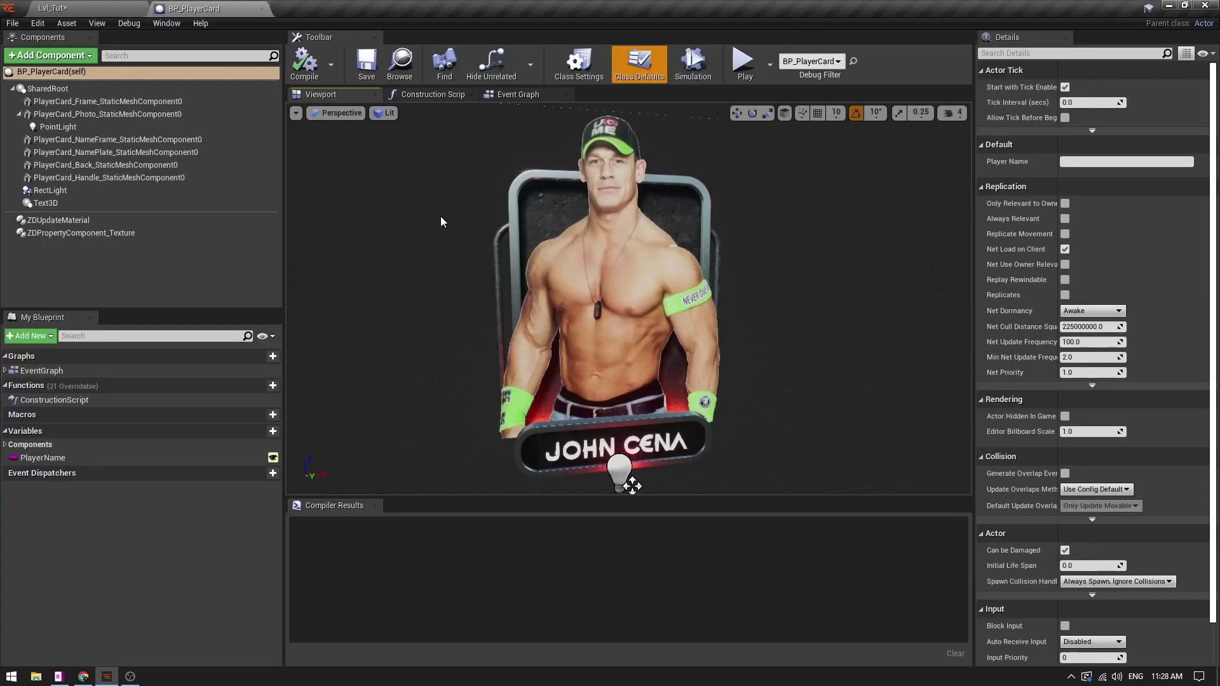
Add a ZDActor component to the BP_PlayerCard Blueprint.
scroll(648, 216, "down", 3)
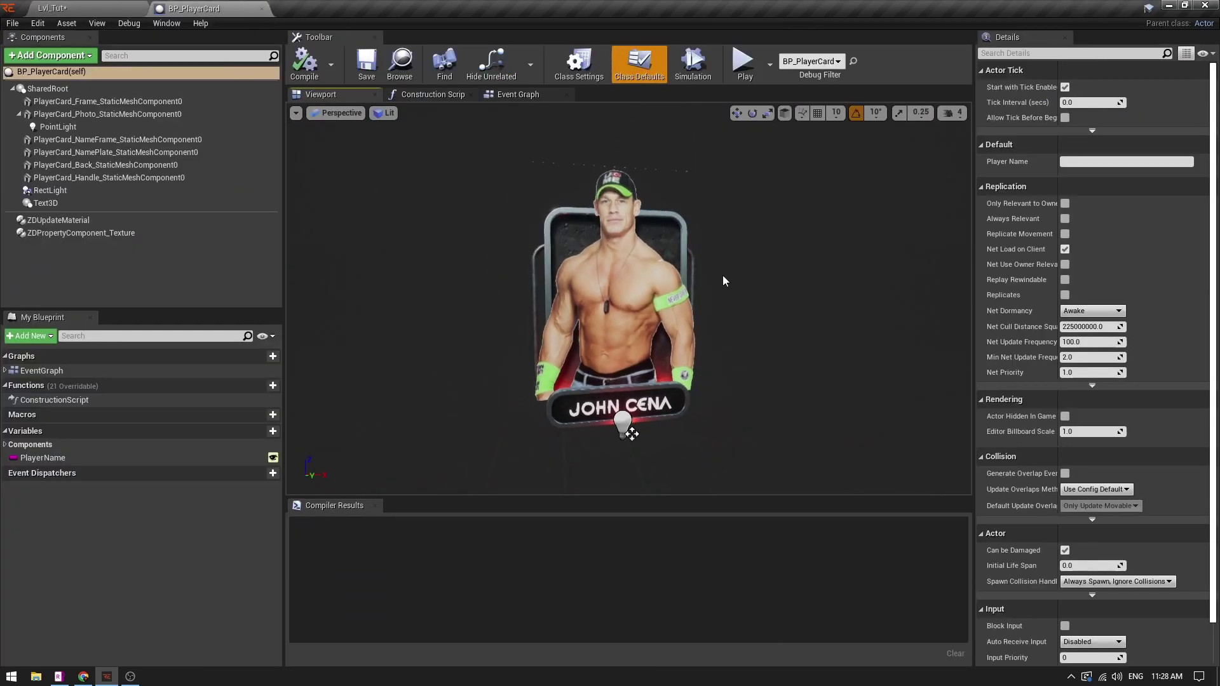
left_click(81, 7)
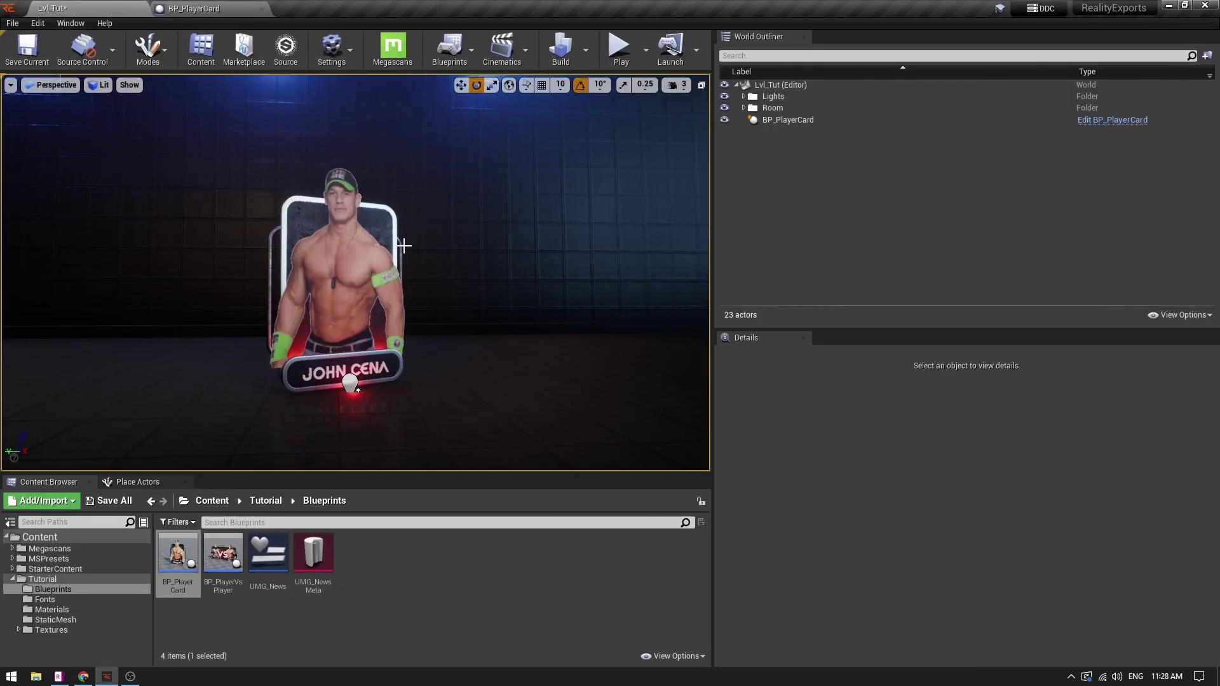
right_click_drag(400, 245, 445, 248)
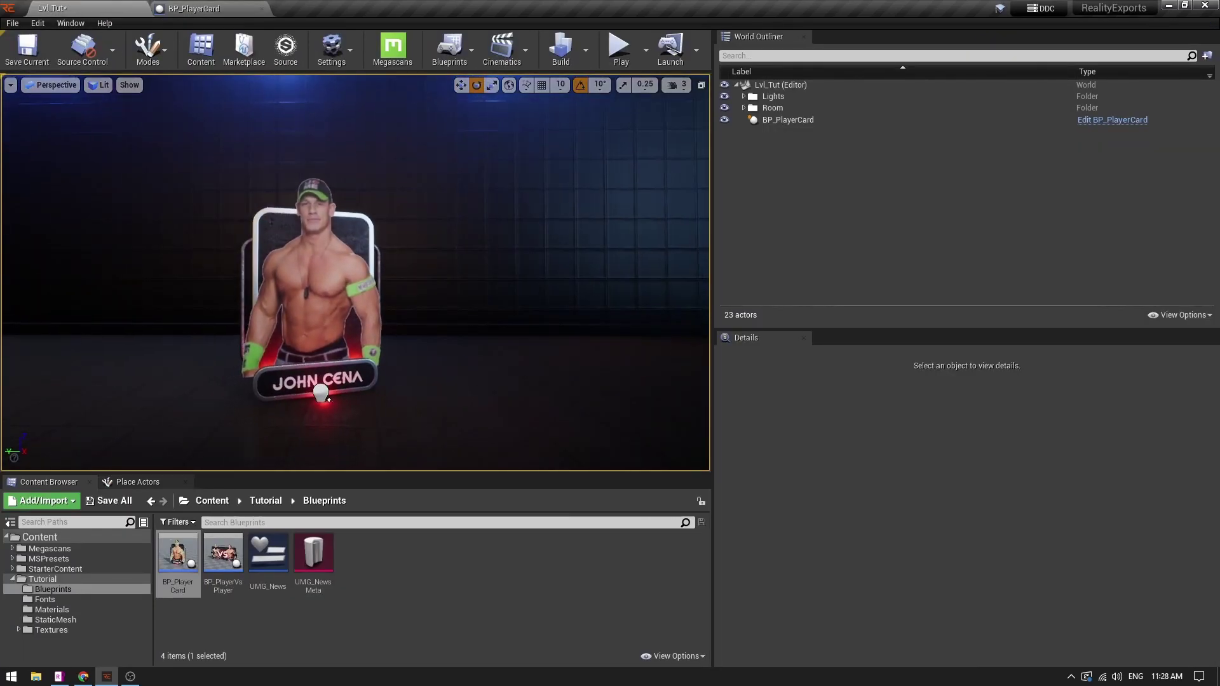
left_click(194, 8)
left_click(62, 57)
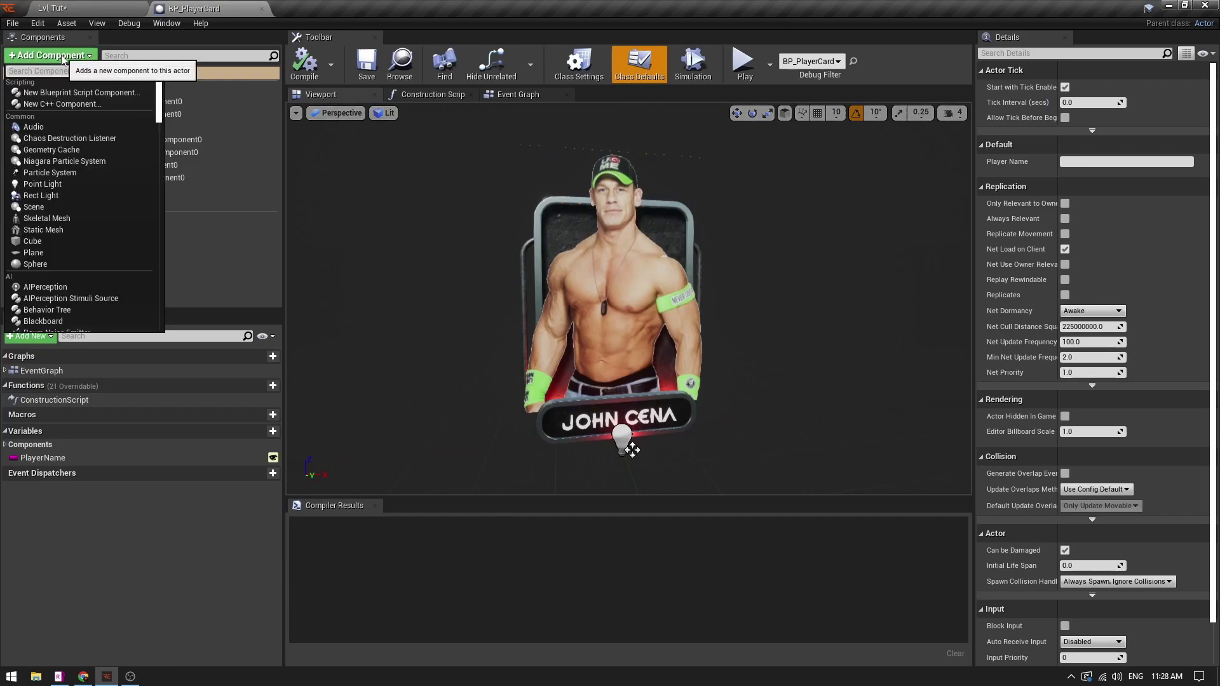
left_click(51, 57)
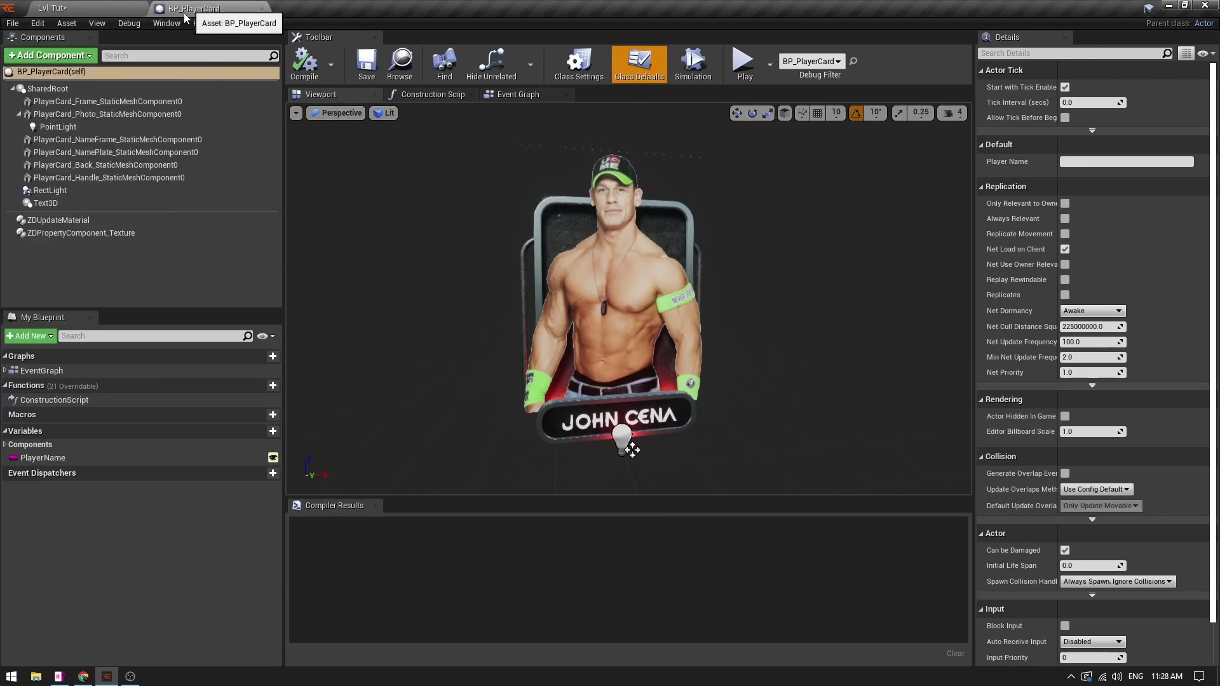
left_click(50, 57)
type("ZD")
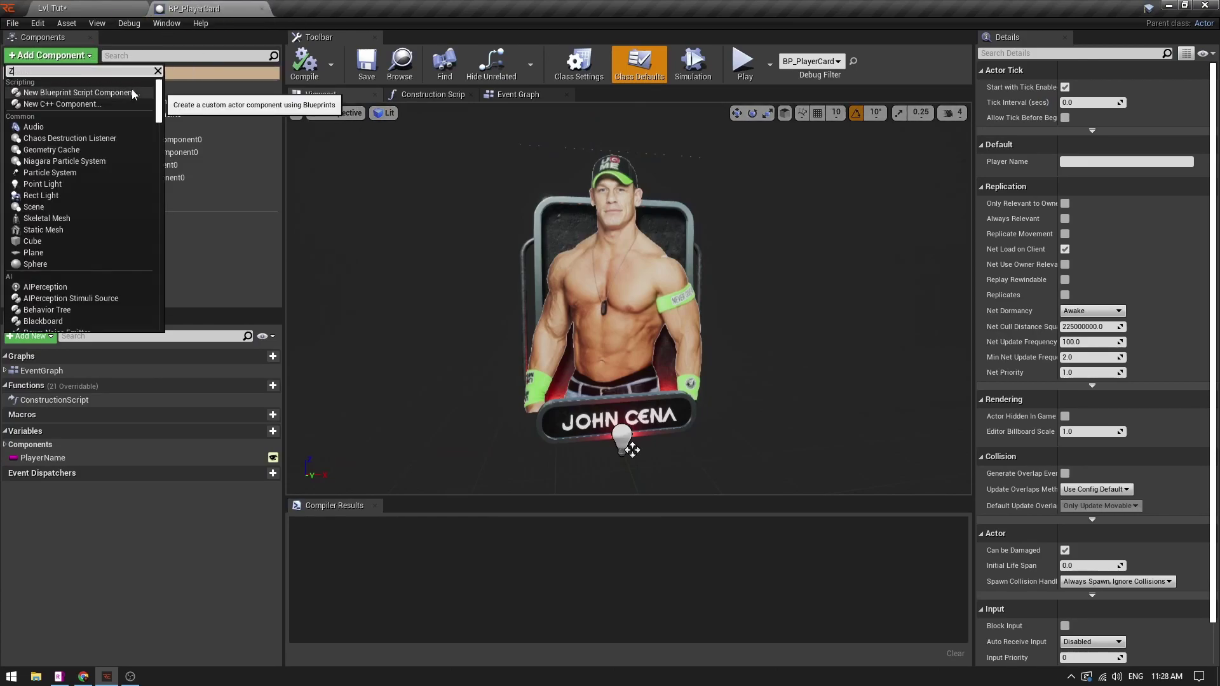
left_click(131, 89)
Set the ZDActor's Actor Name to SinglePlayerGFX, then compile and save the Blueprint.
left_click(51, 246)
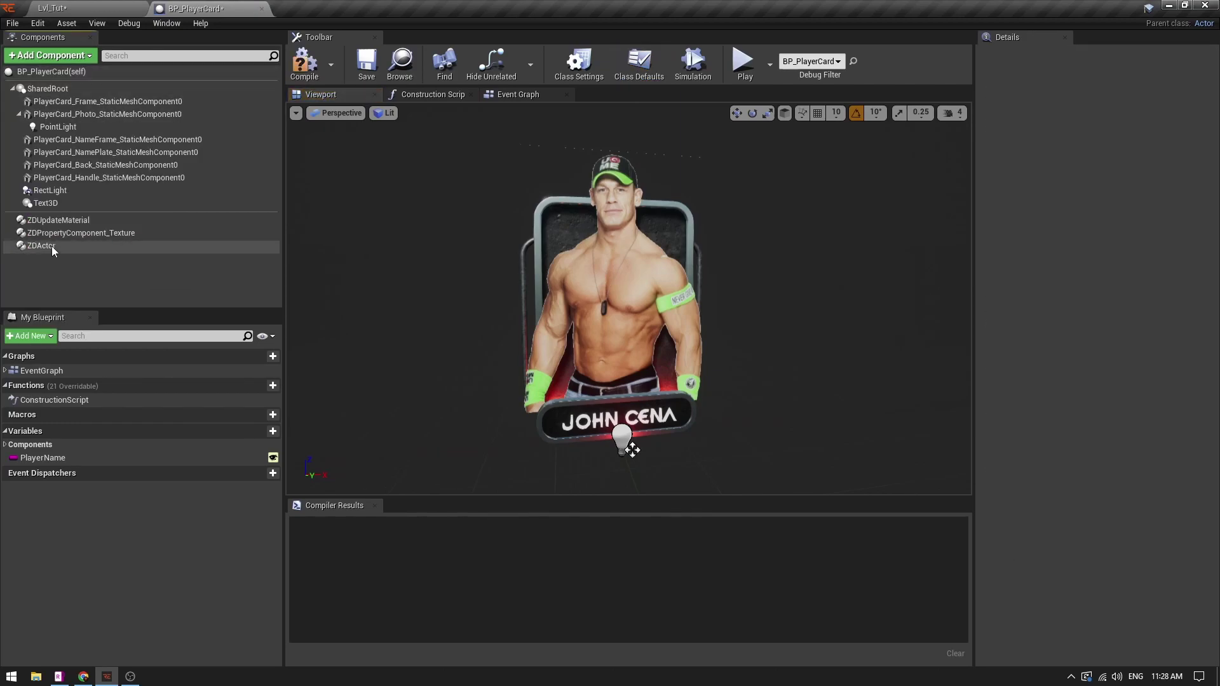
left_click(1082, 219)
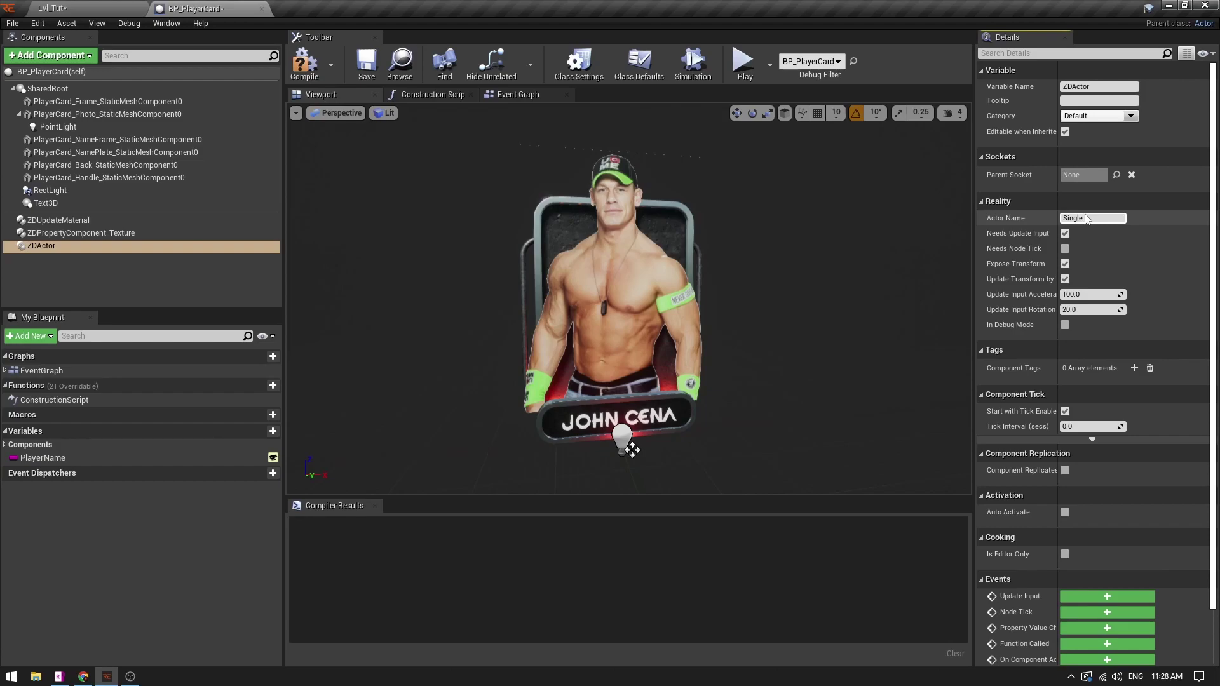
key("Return")
left_click(304, 62)
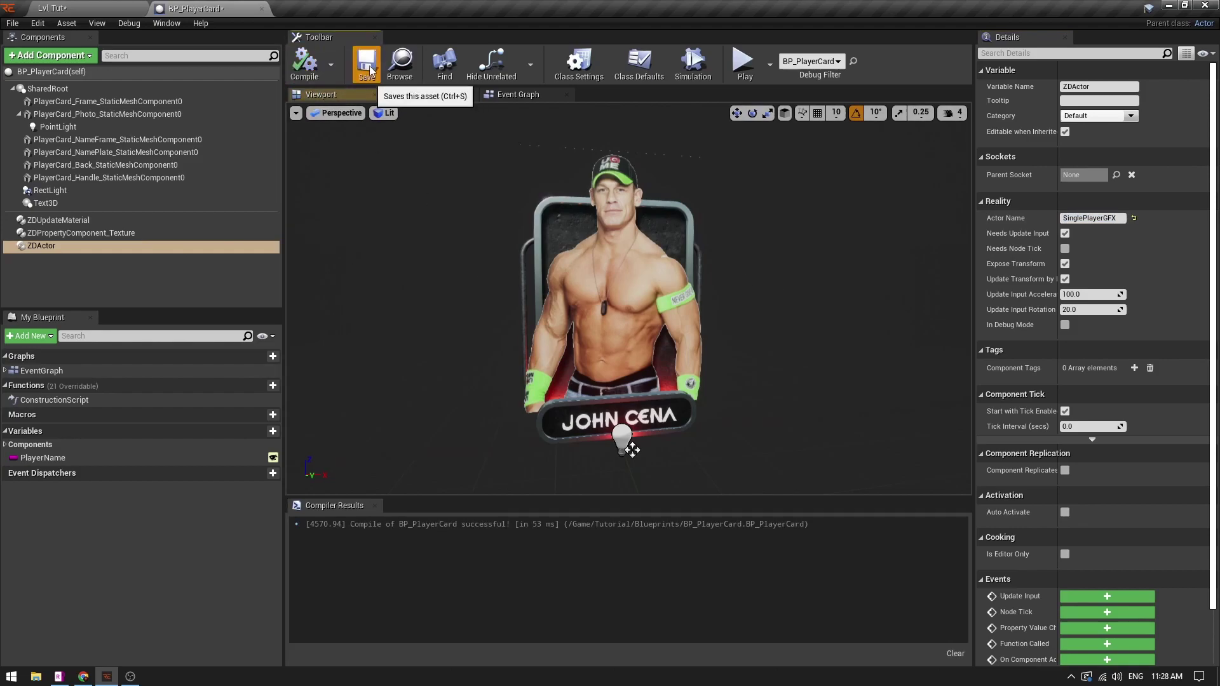
left_click(366, 62)
left_click(64, 8)
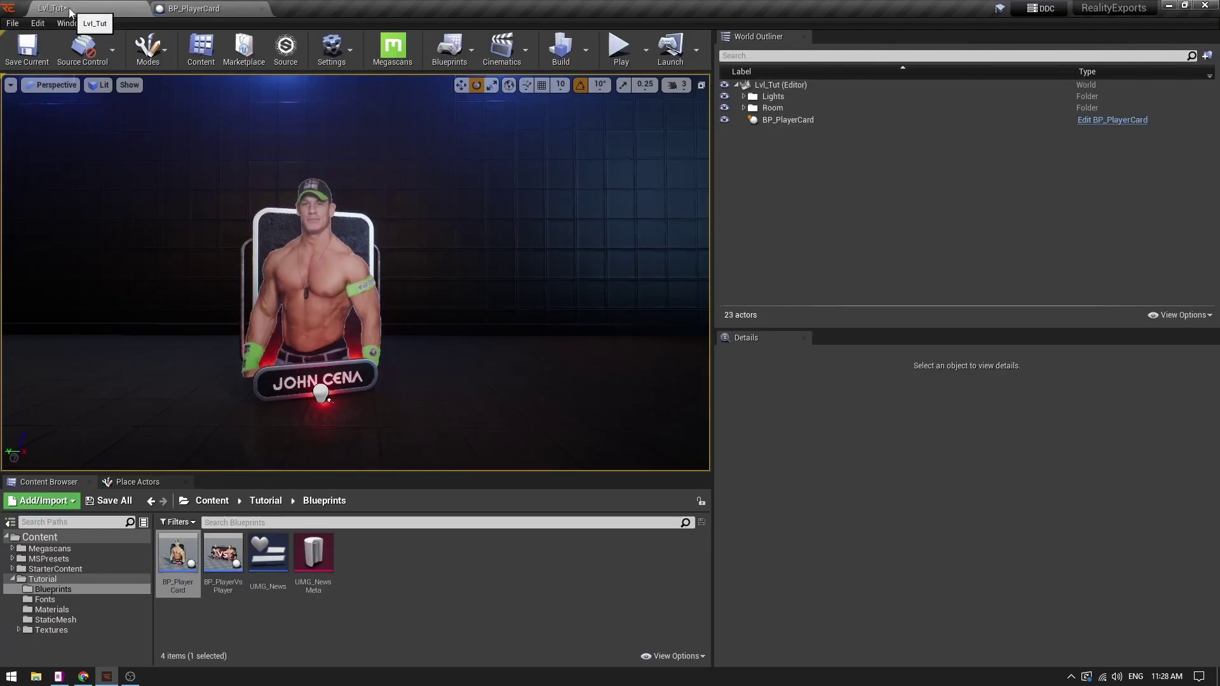
Play the level and select the SinglePlayerGFX node in RealityHub's Nodegraph.
left_click(621, 49)
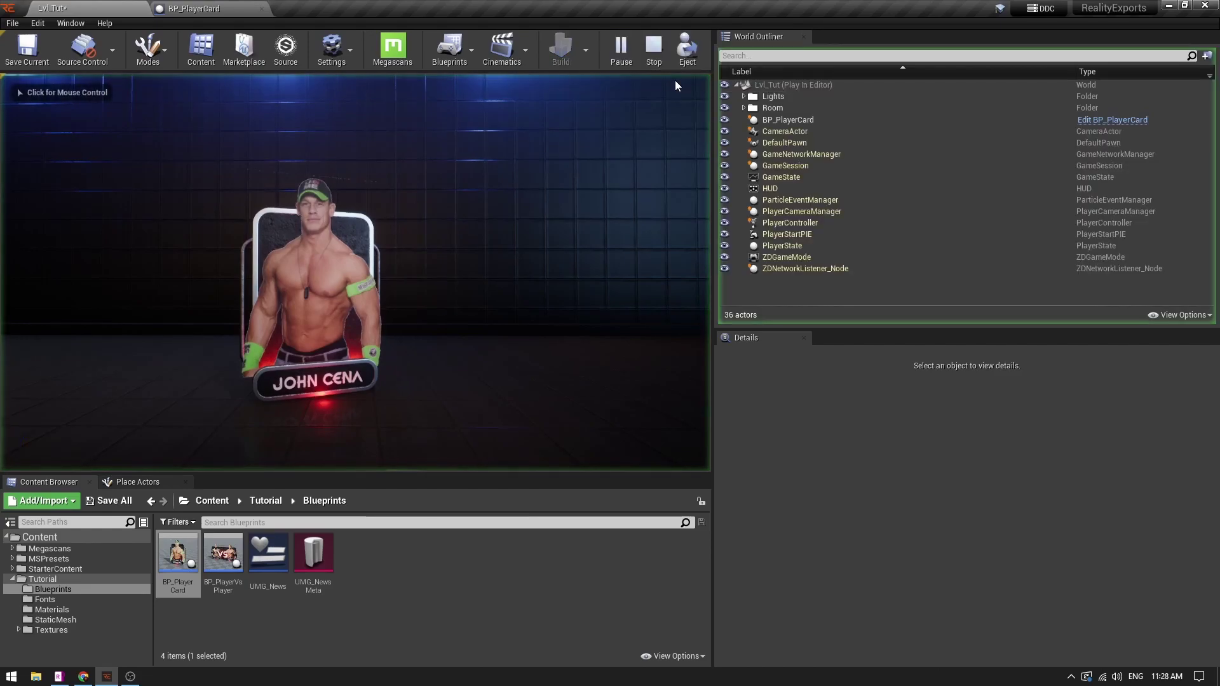
key("alt+Tab")
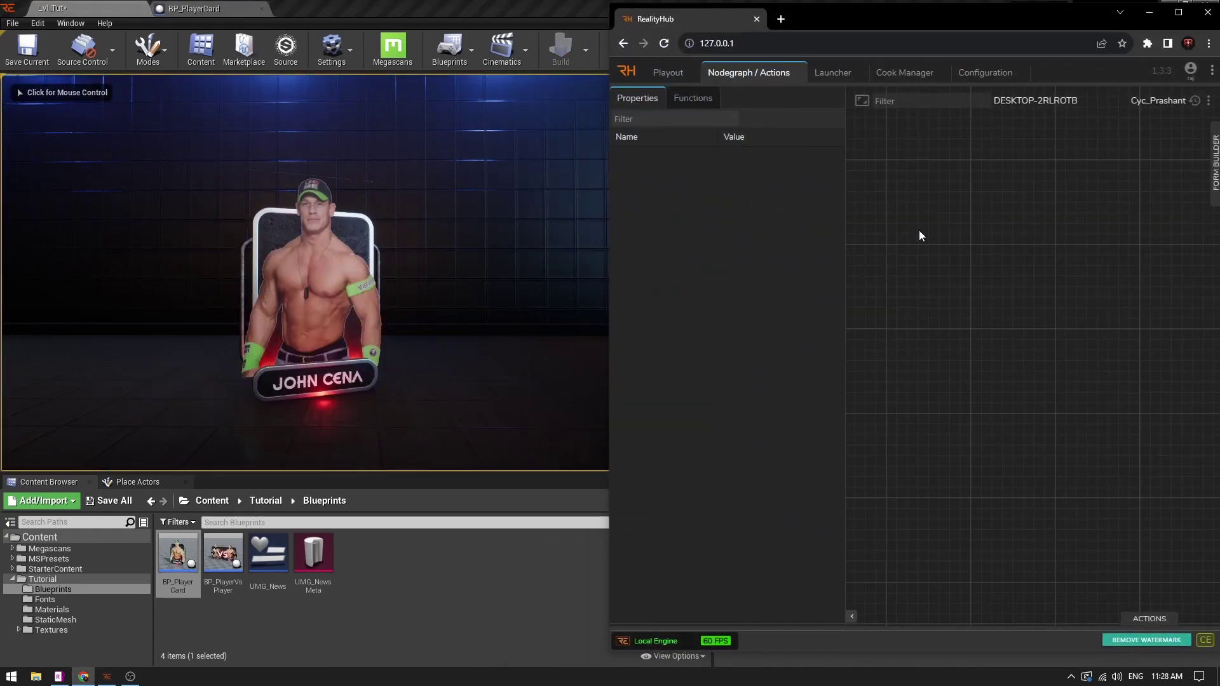
left_click(862, 101)
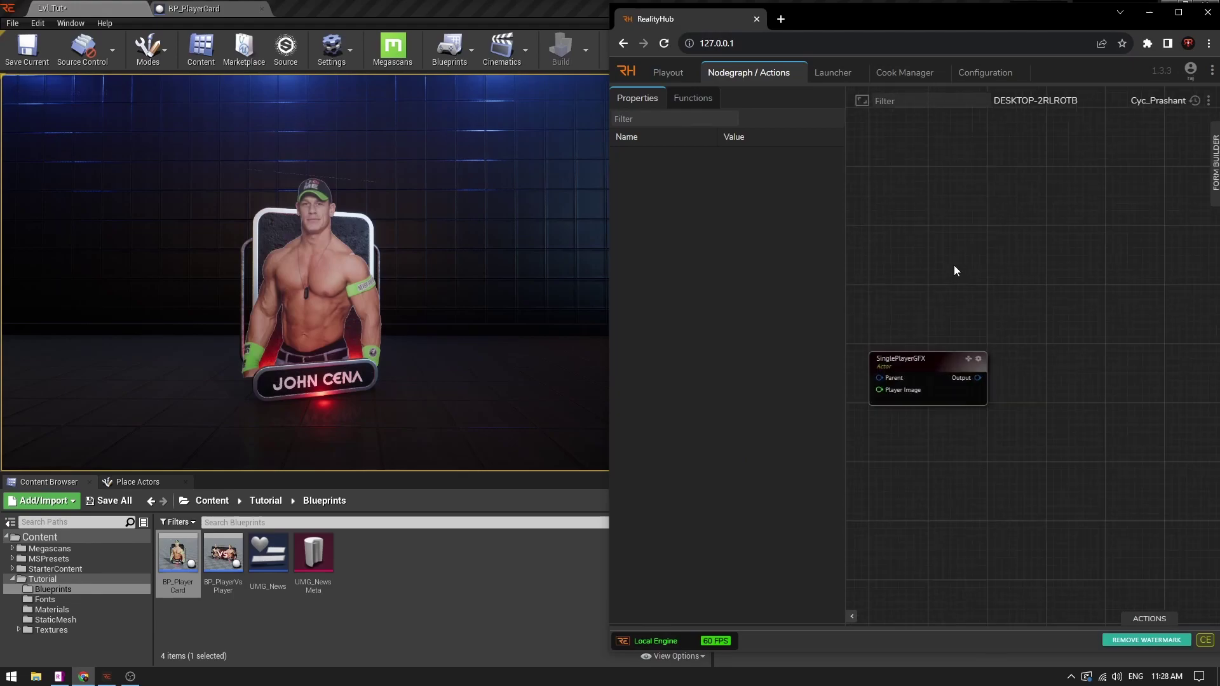
left_click(977, 269)
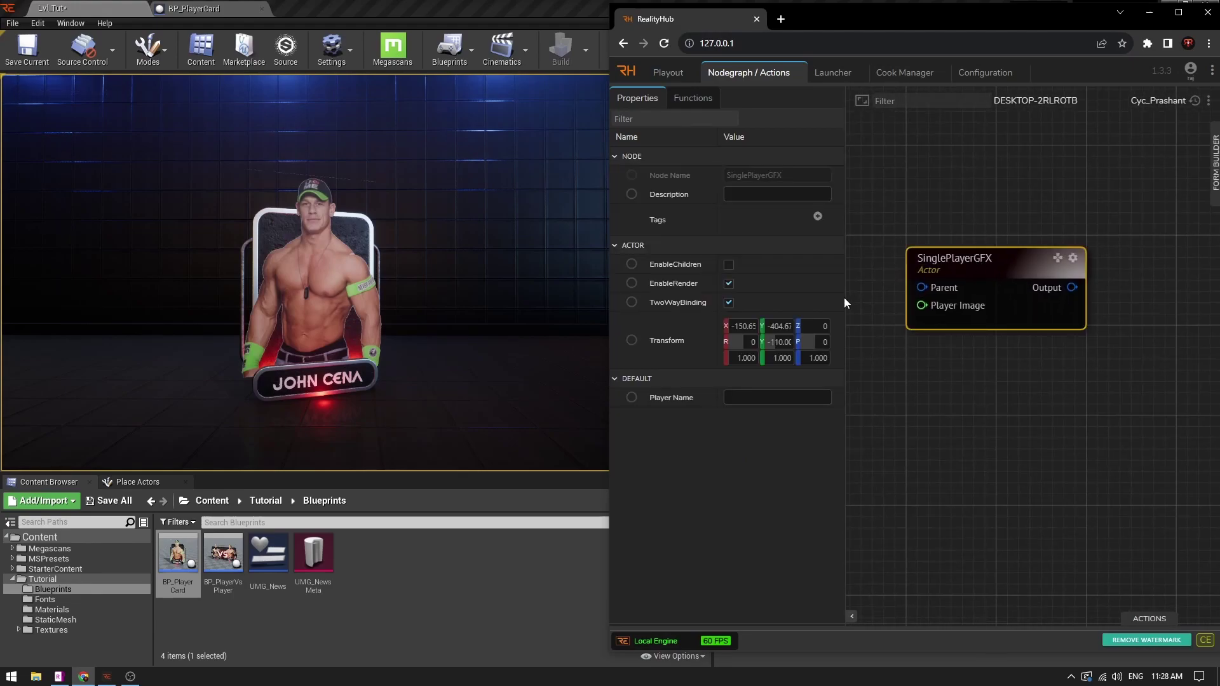
left_click_drag(847, 336, 924, 334)
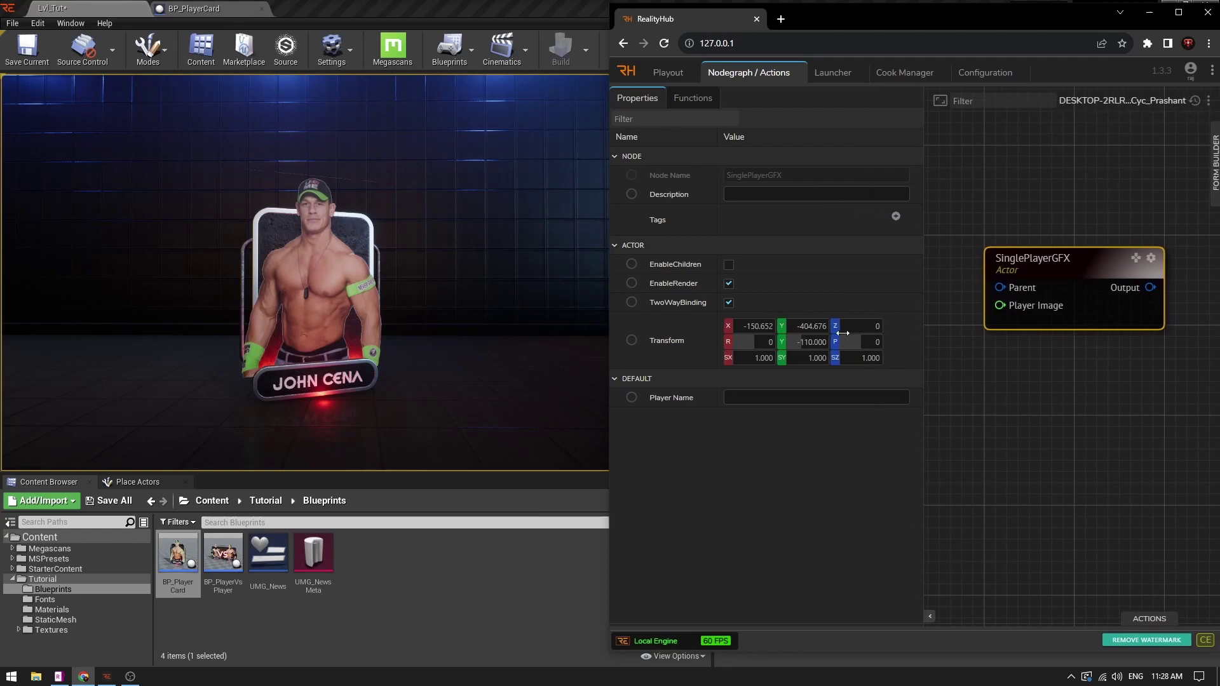
Toggle EnableRender off and on, then set Player Name to 123.
left_click(735, 290)
left_click(734, 290)
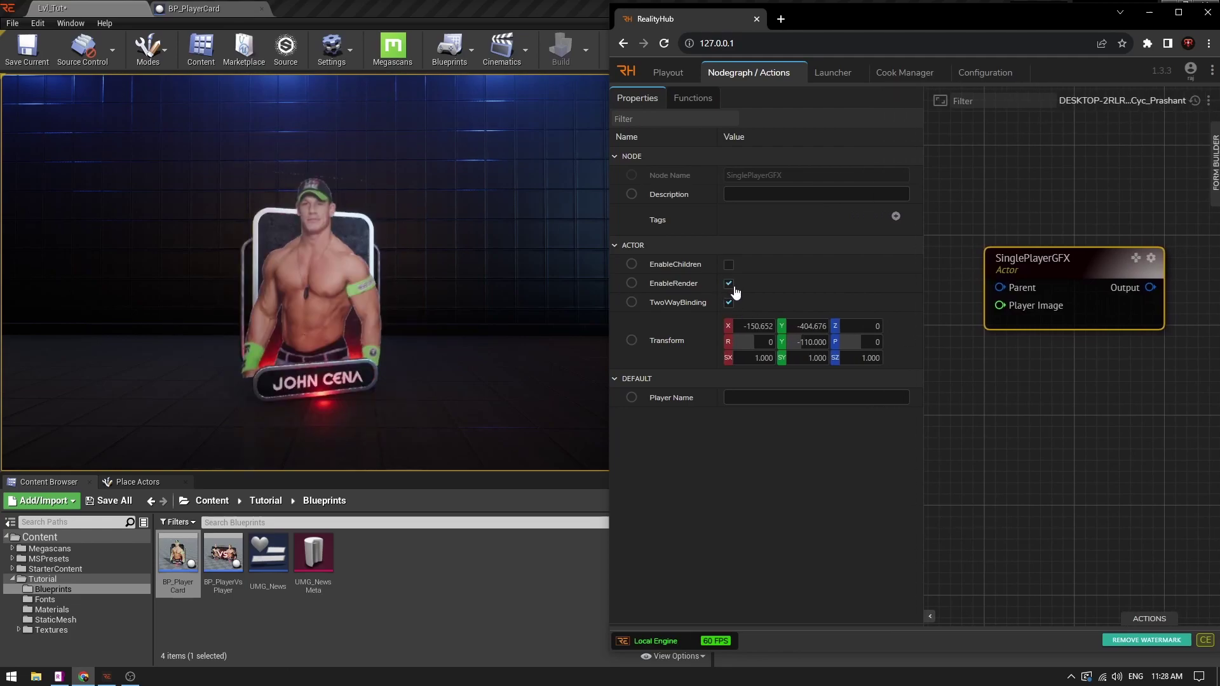
left_click(748, 396)
key("Return")
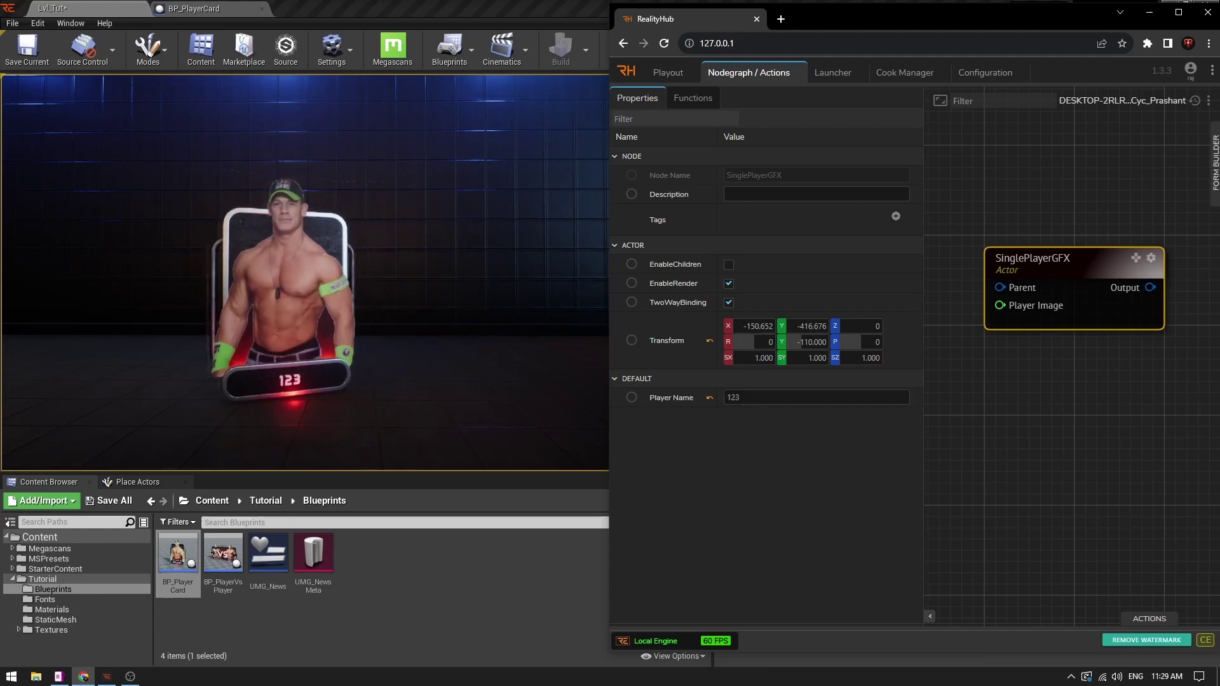
left_click(46, 6)
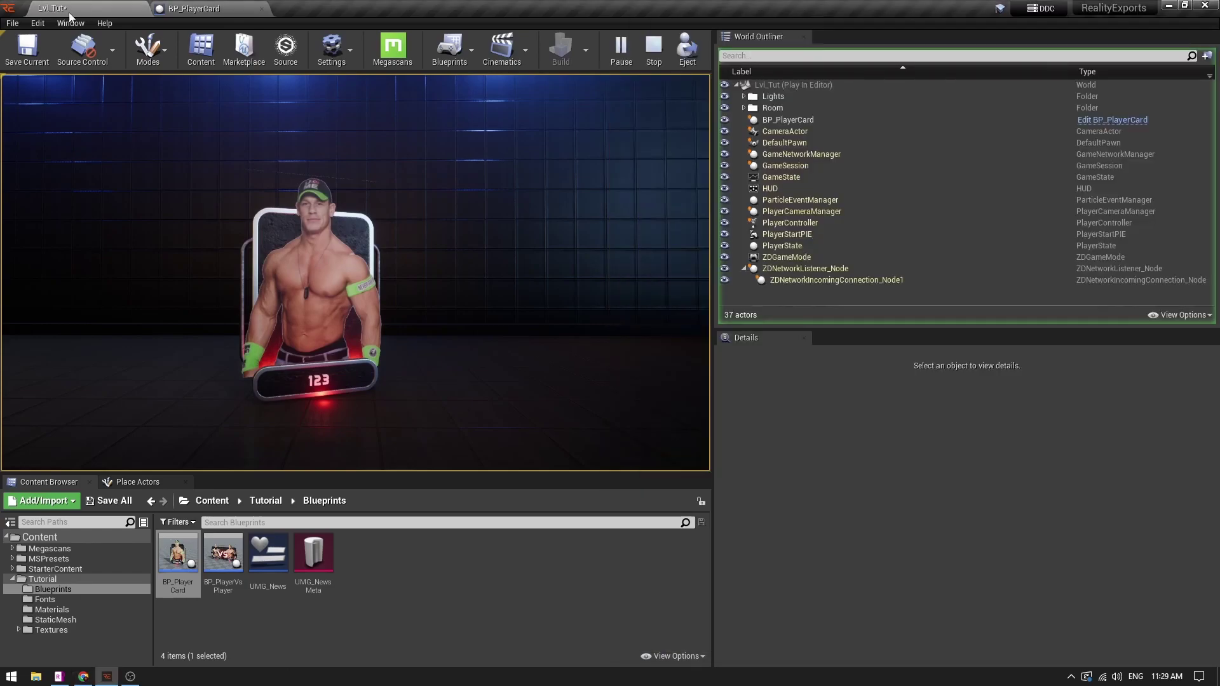
left_click(654, 48)
double_click(223, 553)
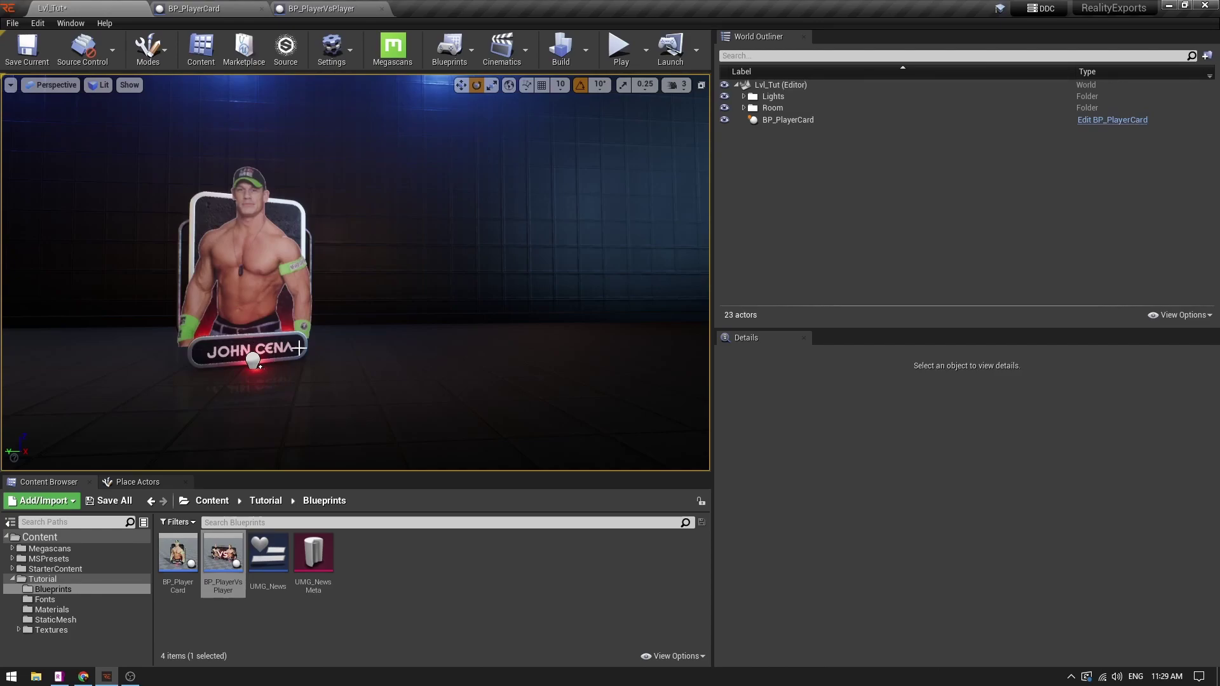
left_click_drag(223, 553, 531, 357)
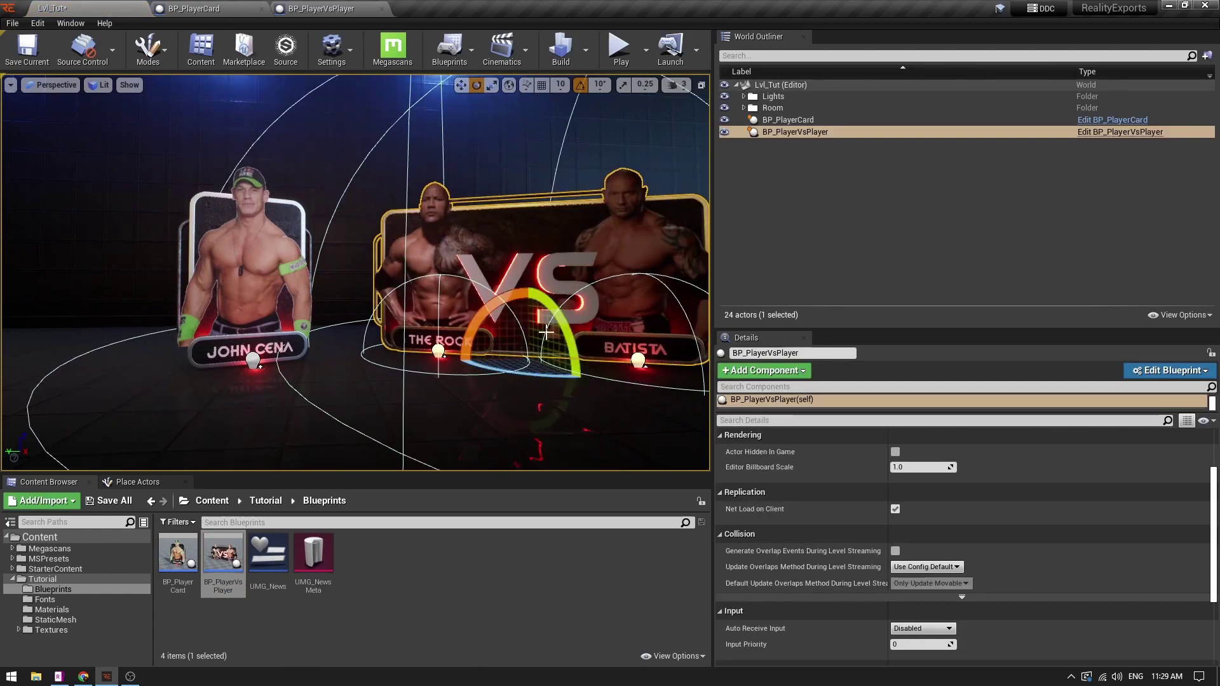
left_click_drag(438, 257, 499, 234)
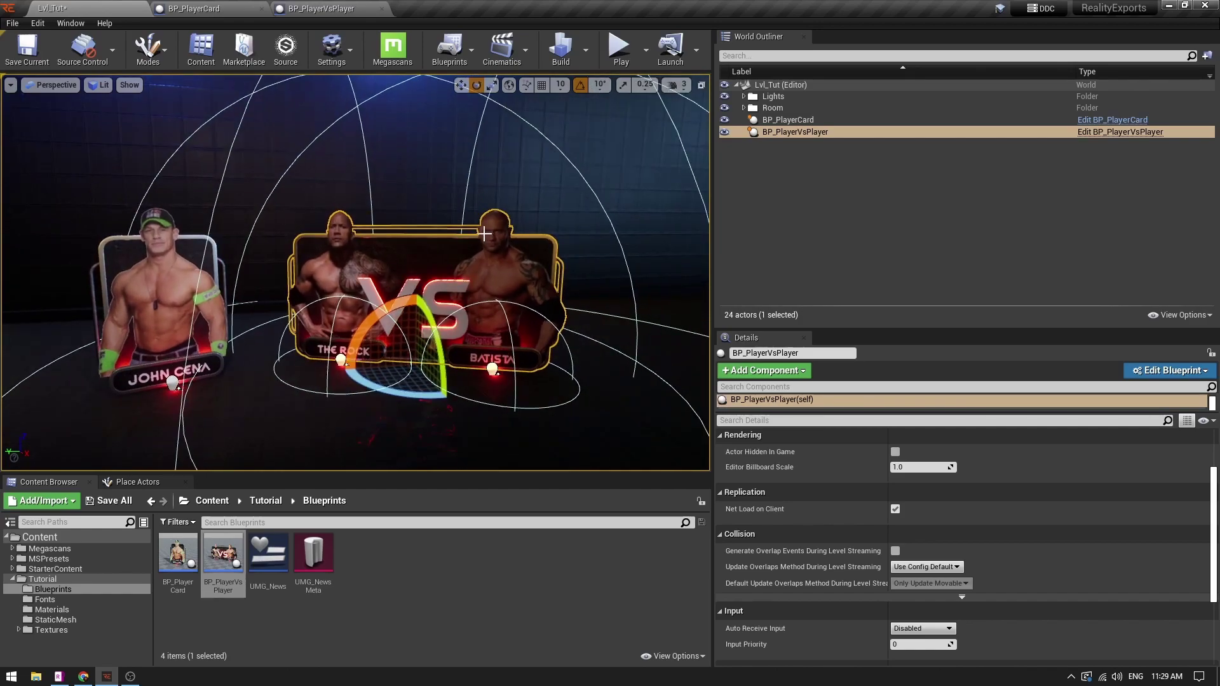
left_click(822, 203)
left_click_drag(483, 280, 487, 275)
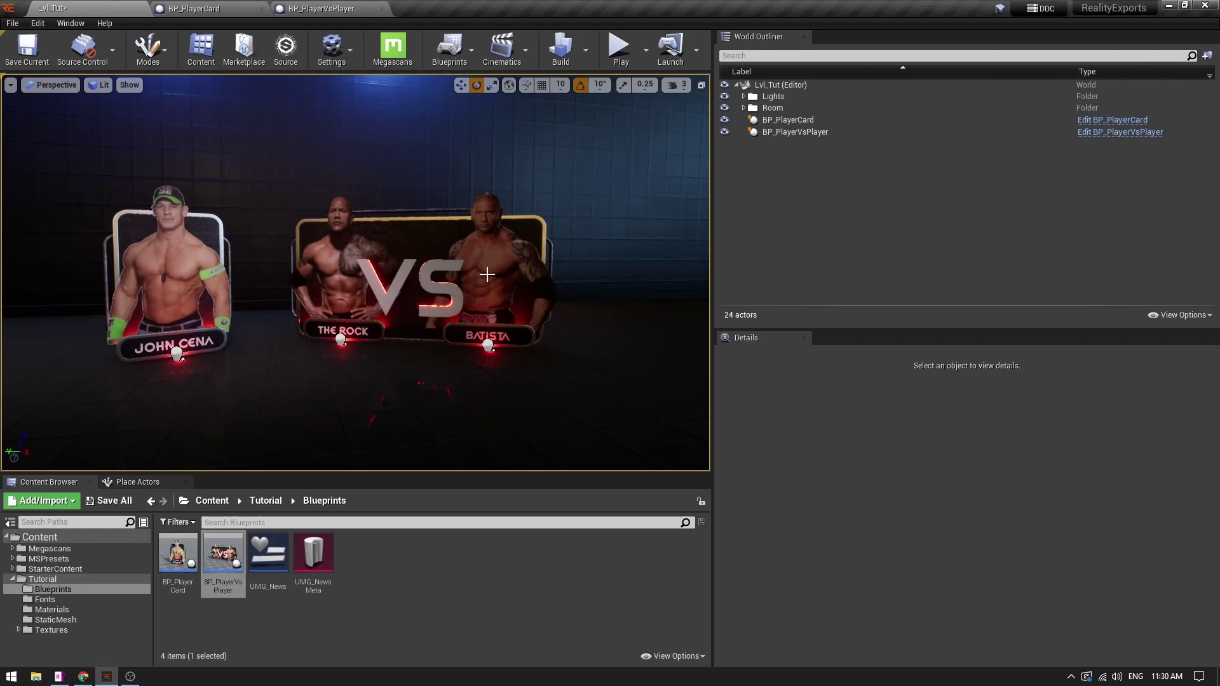
scroll(487, 274, "down", 2)
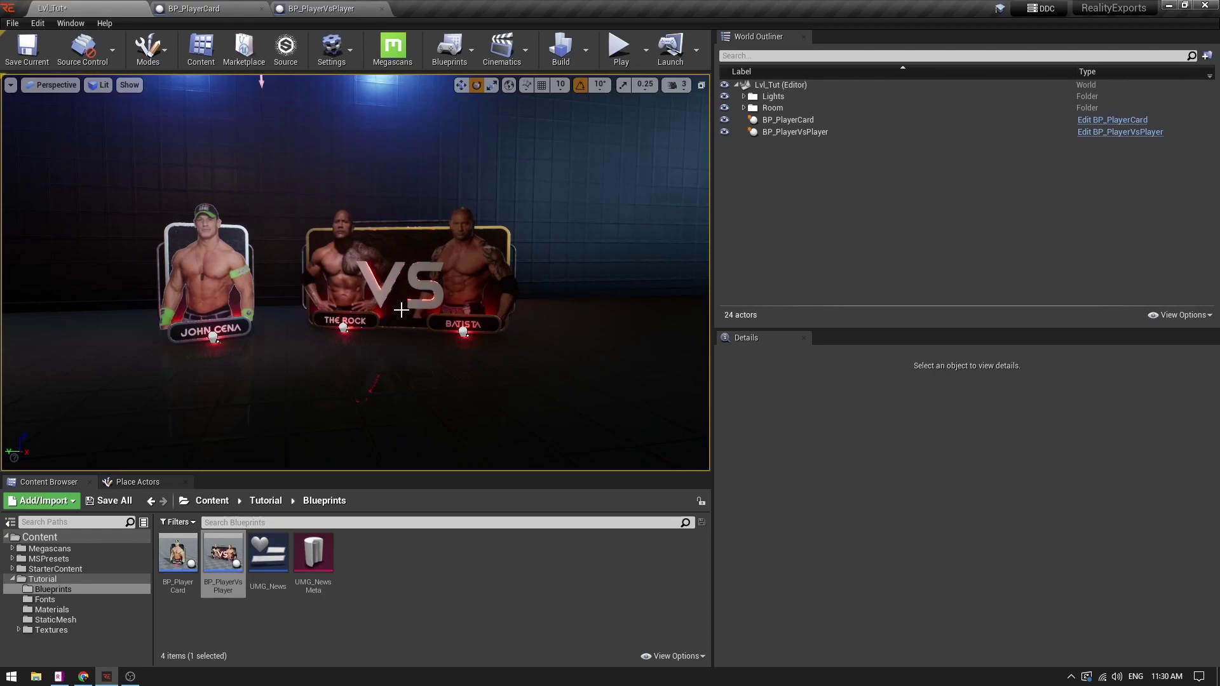
scroll(471, 259, "up", 1)
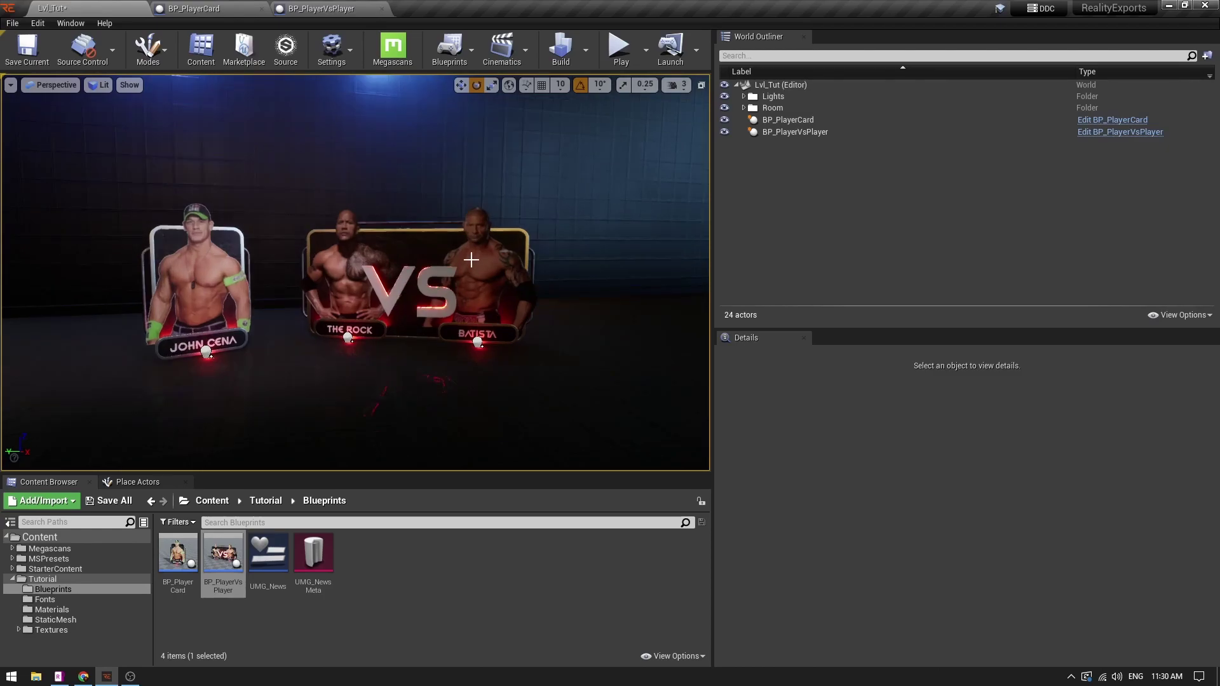
Delete the BP_PlayerVsPlayer and BP_PlayerCard actors from the level.
left_click(537, 253)
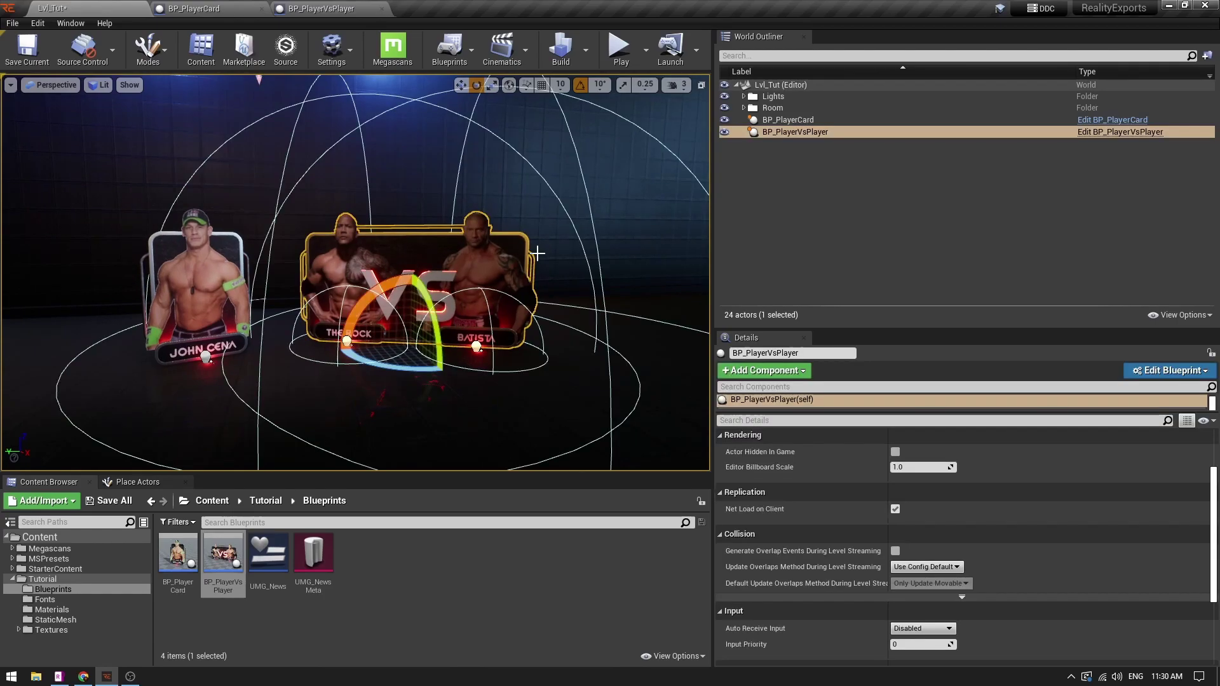
key("Delete")
left_click(201, 281)
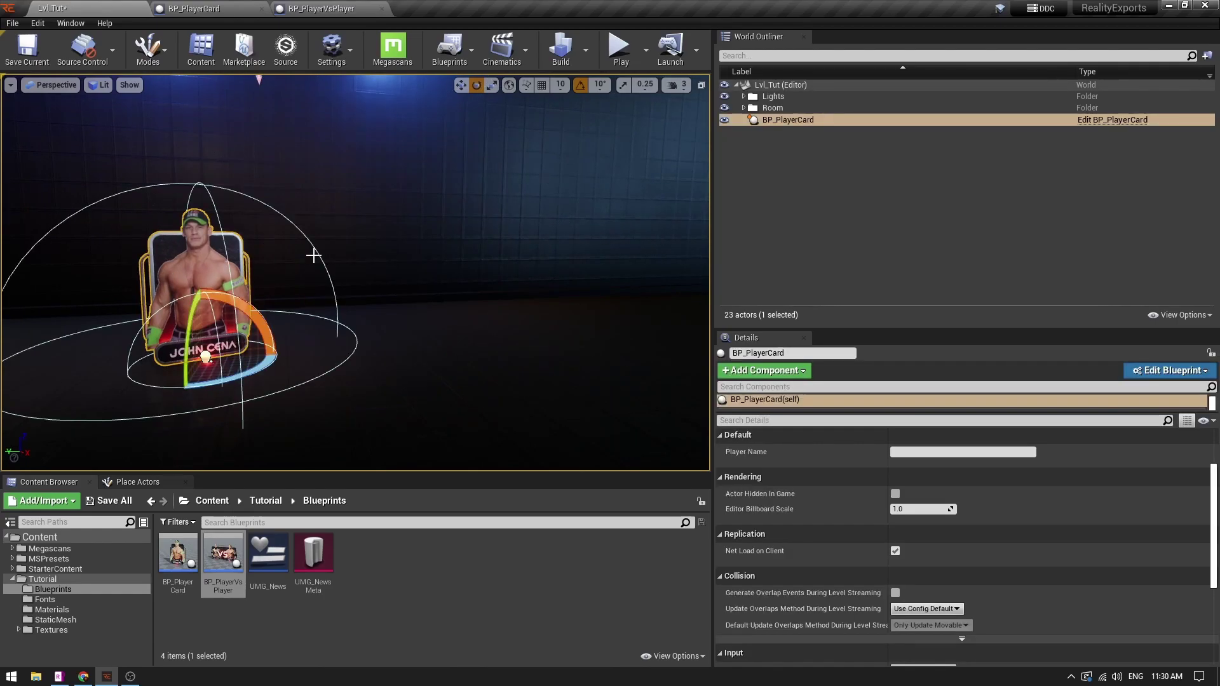
key("Delete")
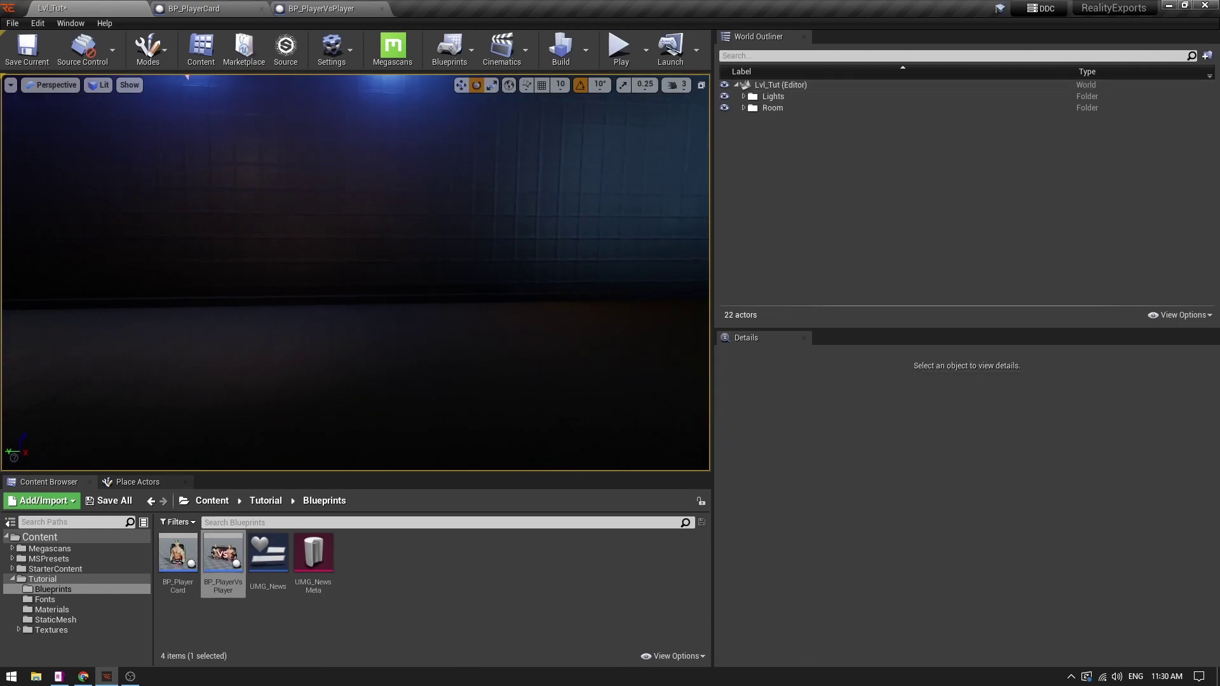
Remove the ZDActor component from BP_PlayerCard and compile the Blueprint.
left_click(186, 559)
double_click(184, 558)
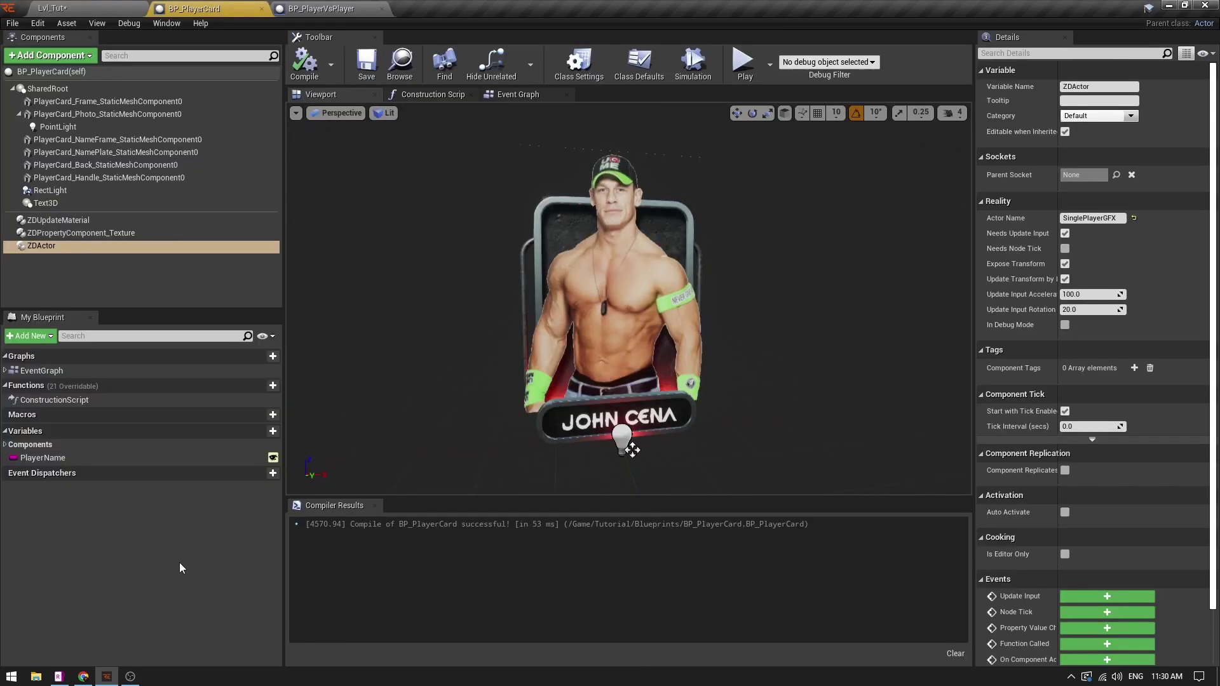
left_click(45, 246)
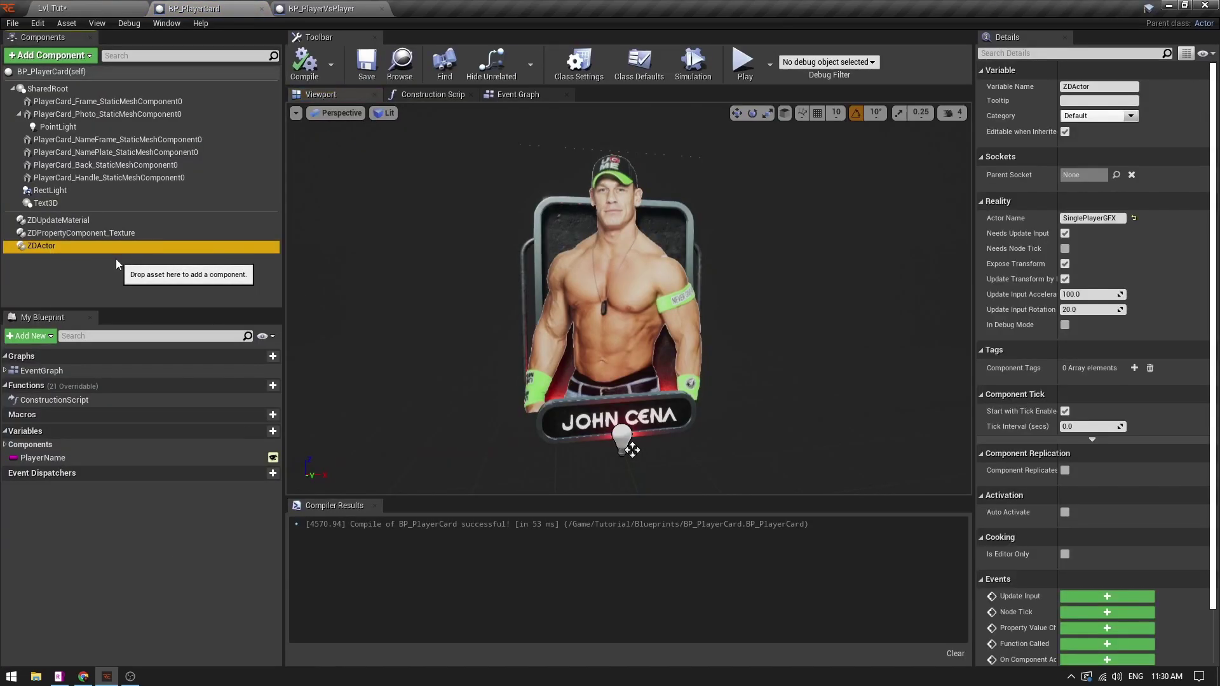
key("Delete")
left_click(307, 62)
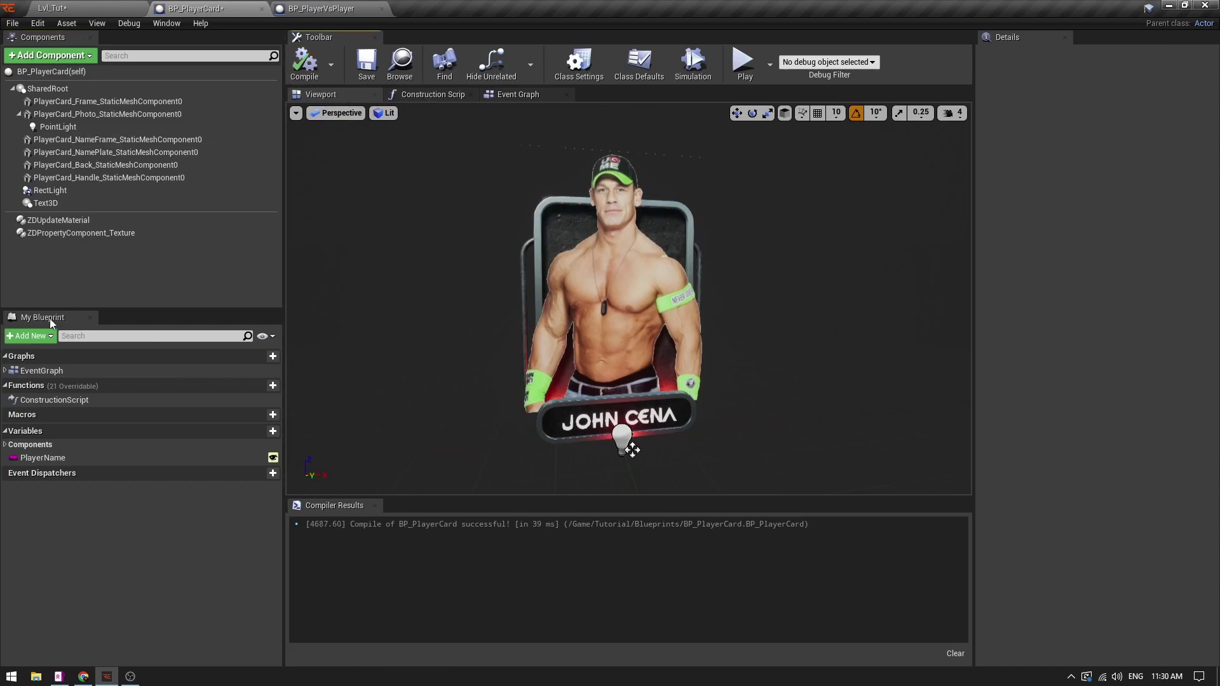
left_click(54, 8)
Preview the BP_PlayerVsPlayer Blueprint, then close both Blueprint tabs.
left_click(218, 548)
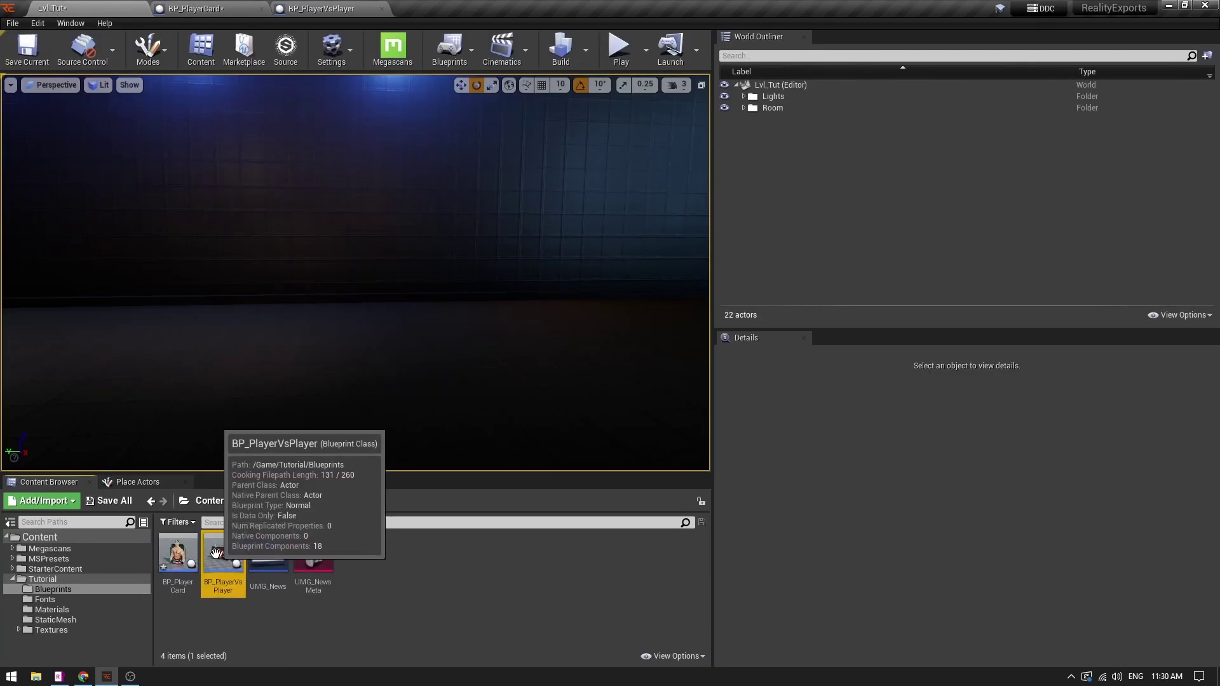
double_click(218, 548)
left_click(329, 96)
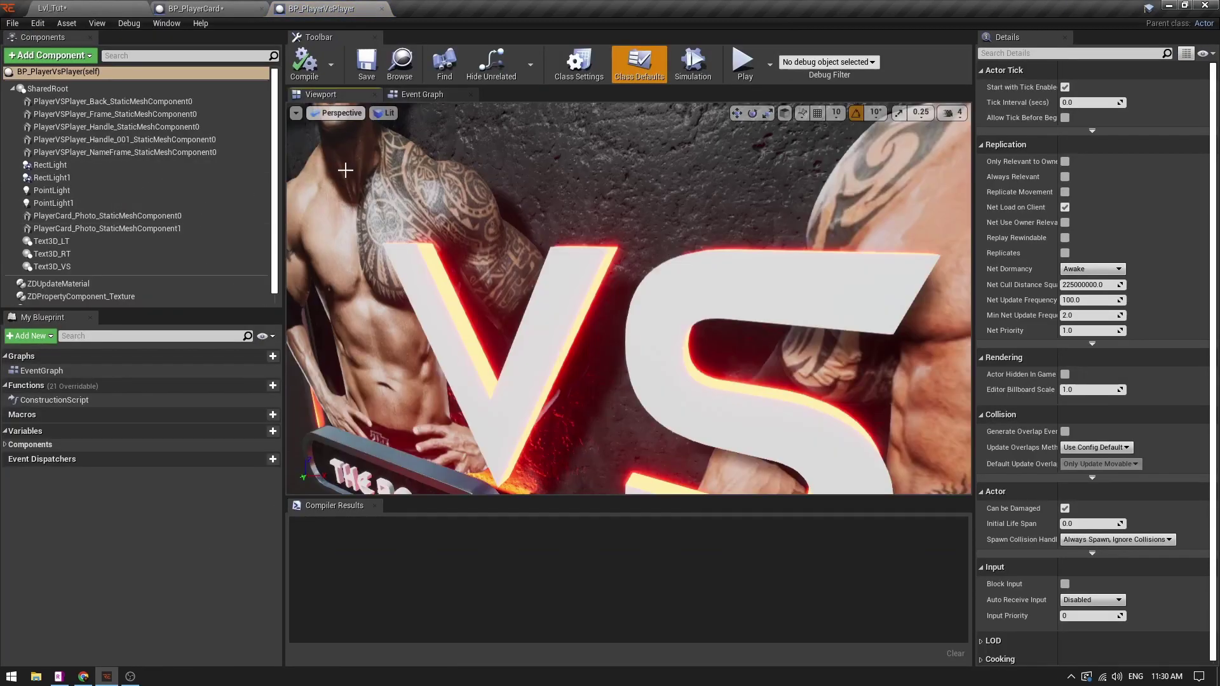
scroll(102, 257, "down", 1)
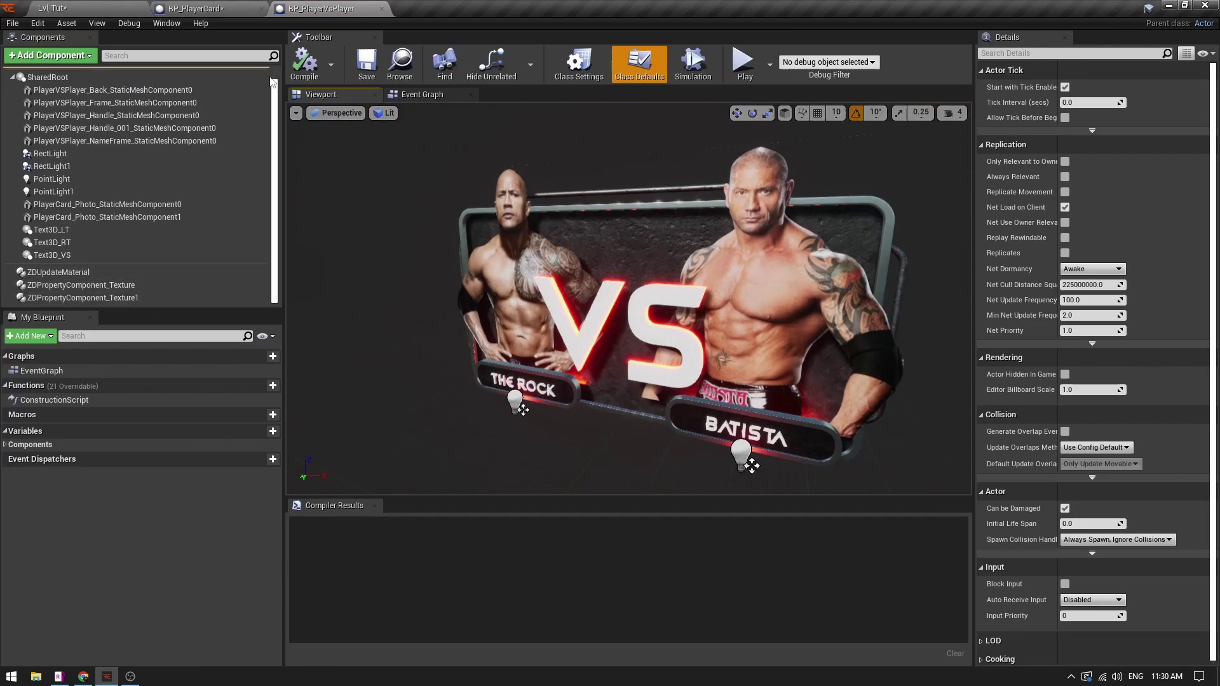
left_click(381, 9)
left_click(355, 9)
left_click(442, 581)
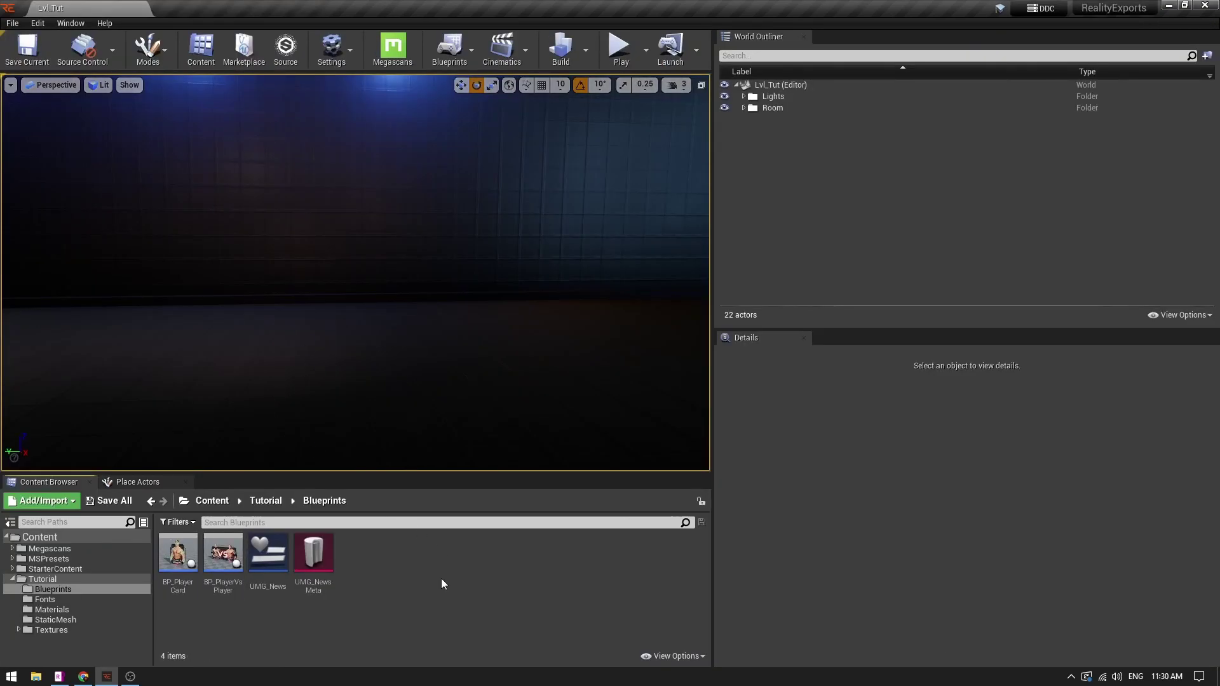
Open Project Settings, then select the BP_PlayerCard asset and enlarge the asset area.
left_click(43, 23)
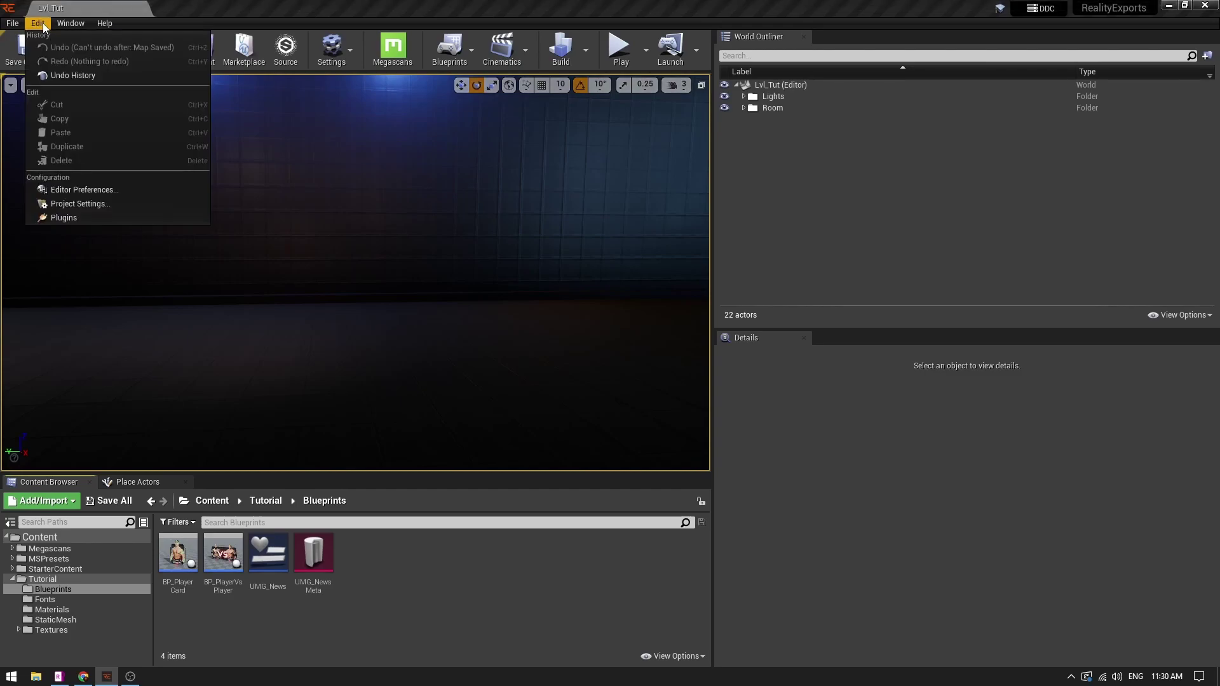
left_click(72, 204)
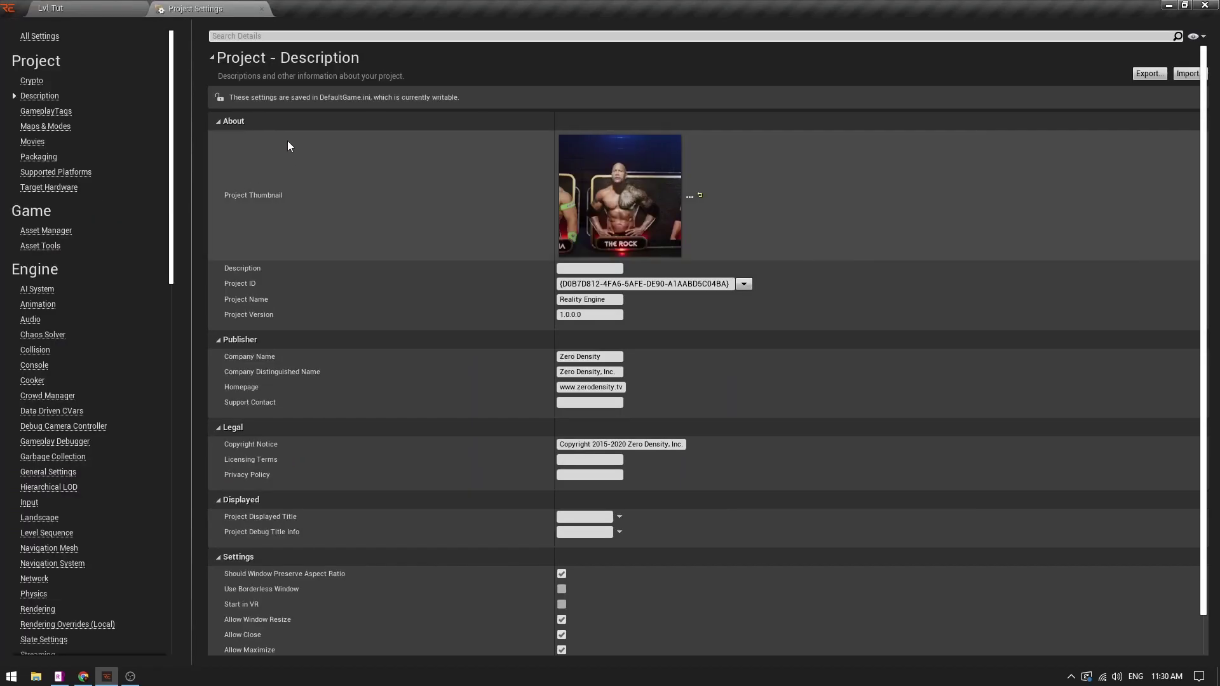
left_click(51, 8)
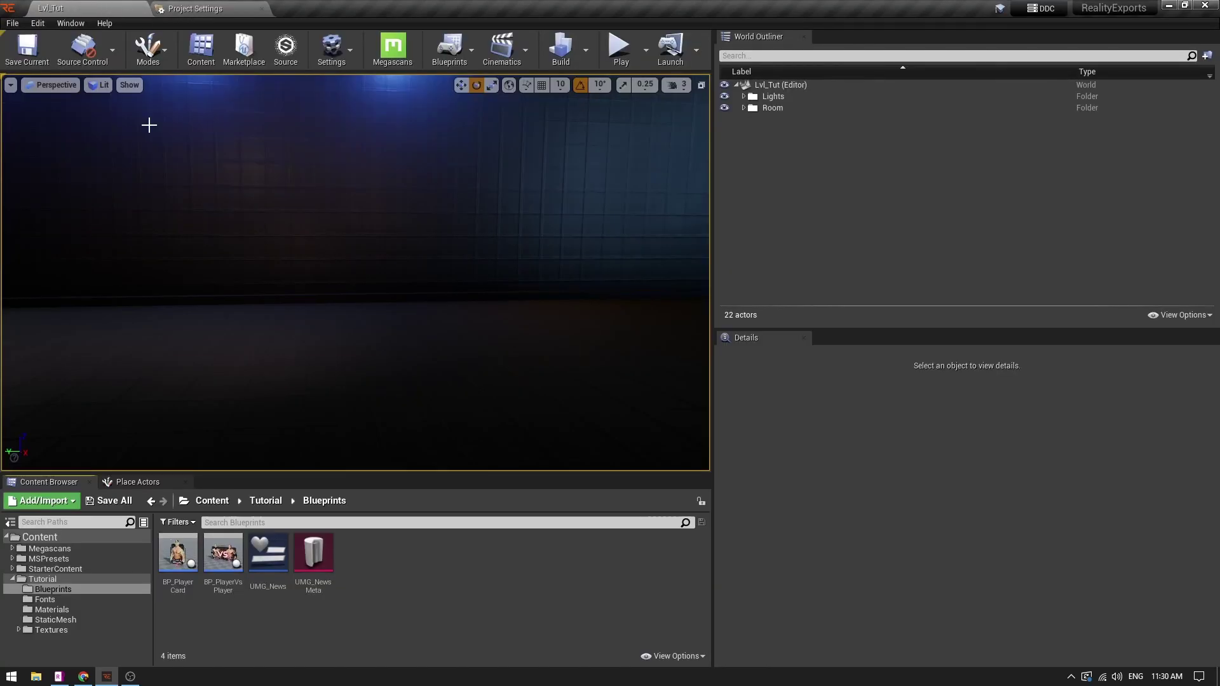
left_click(224, 552)
left_click(178, 551)
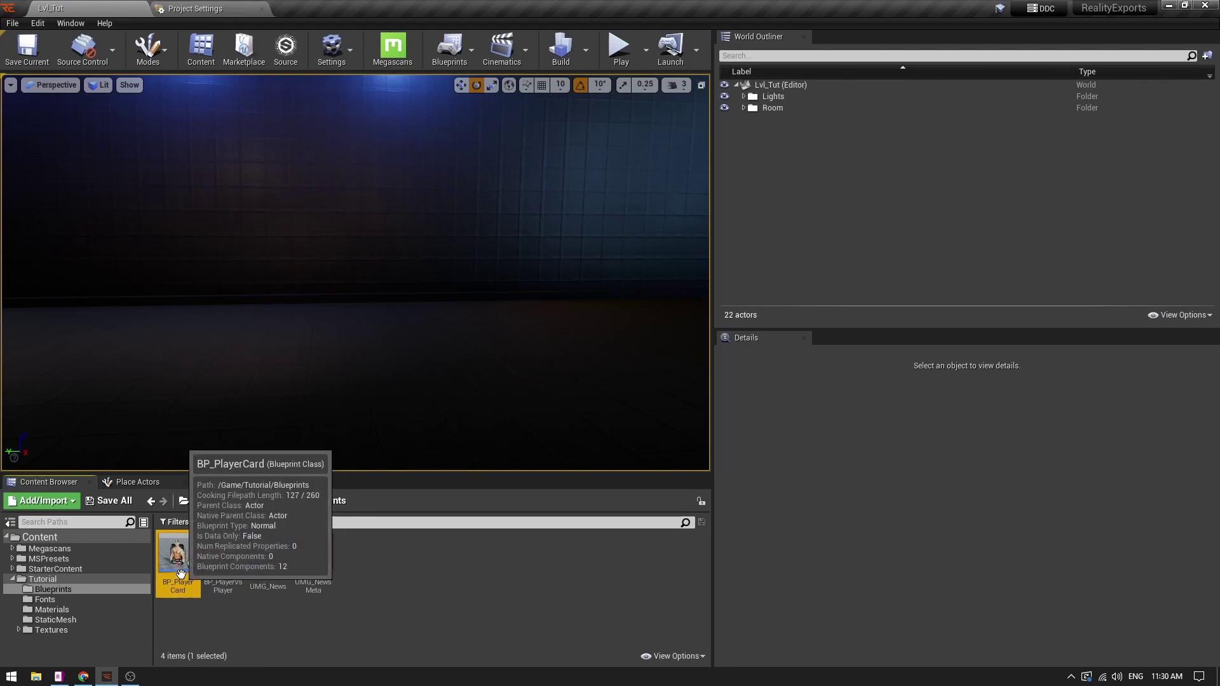
scroll(191, 588, "up", 2, "ctrl")
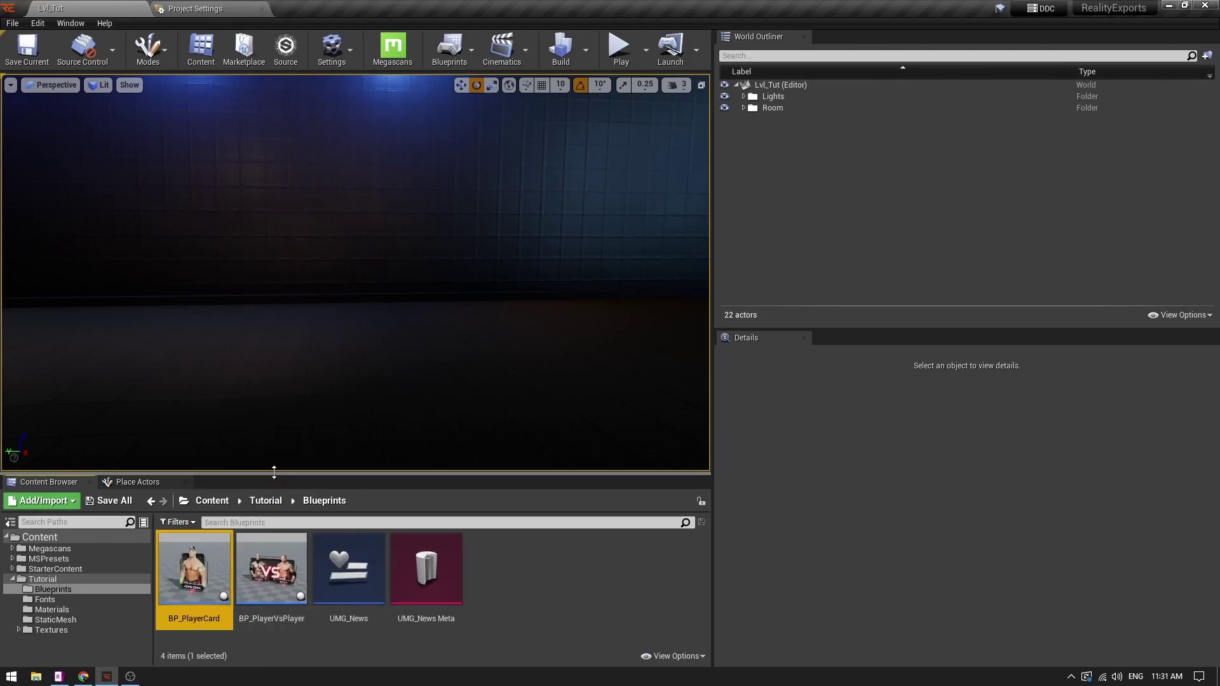
left_click_drag(274, 471, 274, 440)
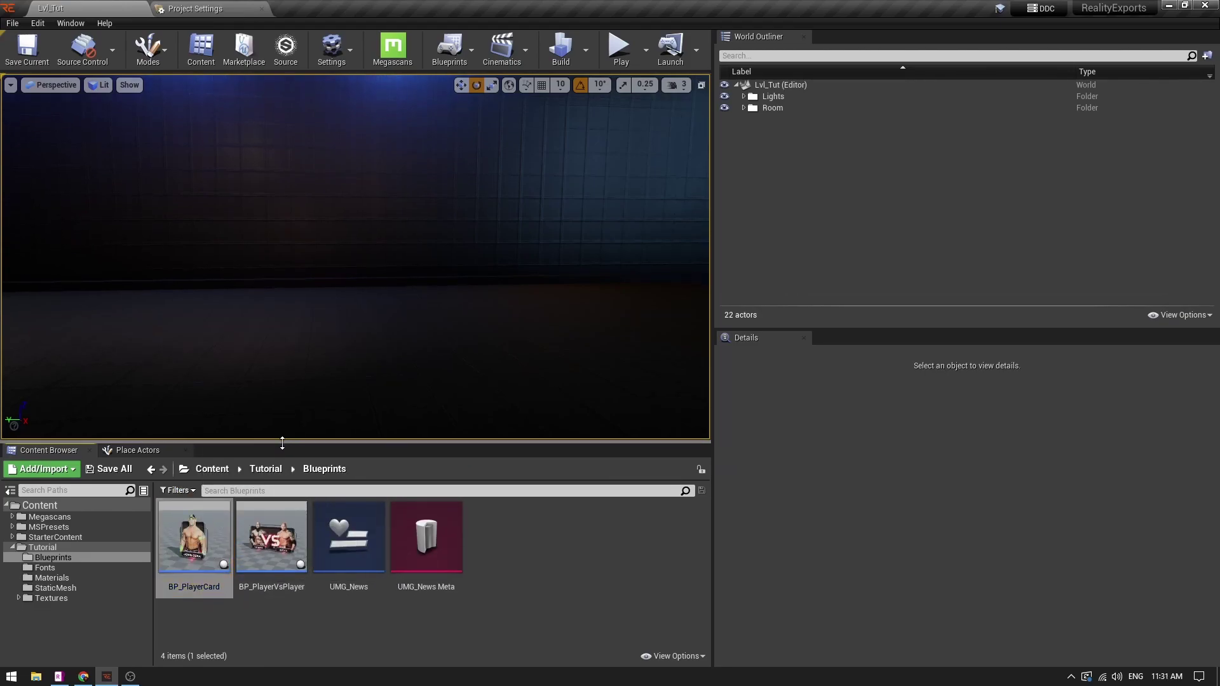
Show the Reality – Exports page in Project Settings.
left_click(211, 8)
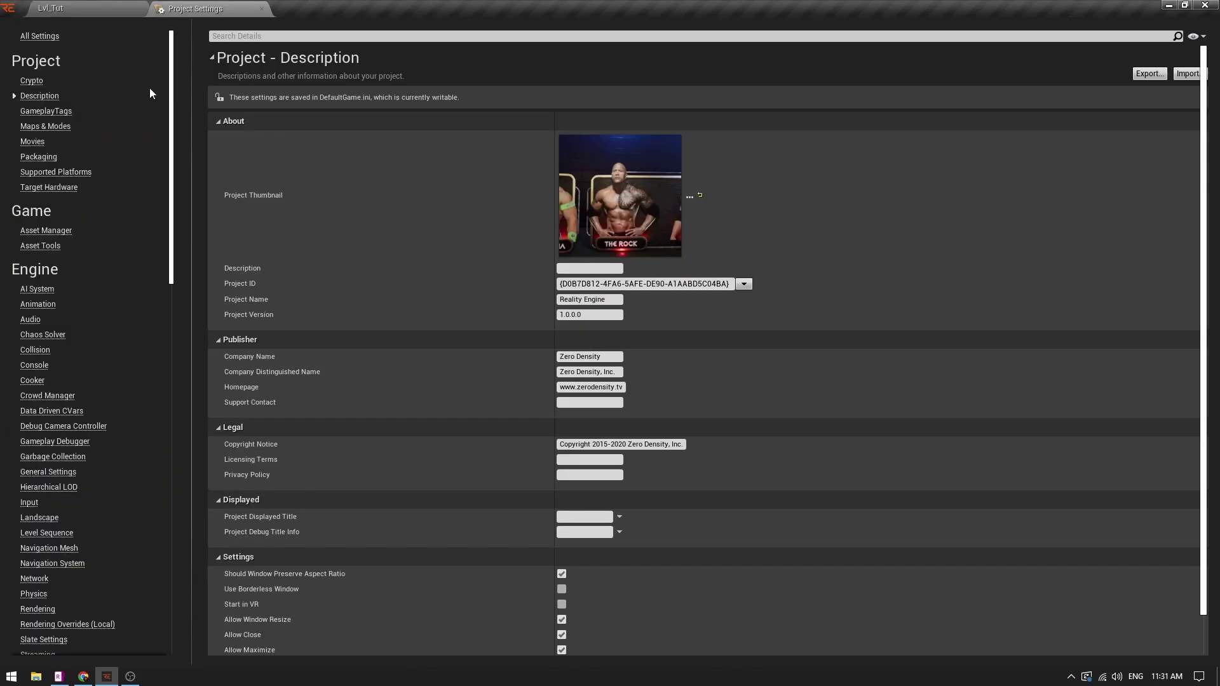
left_click_drag(169, 151, 181, 552)
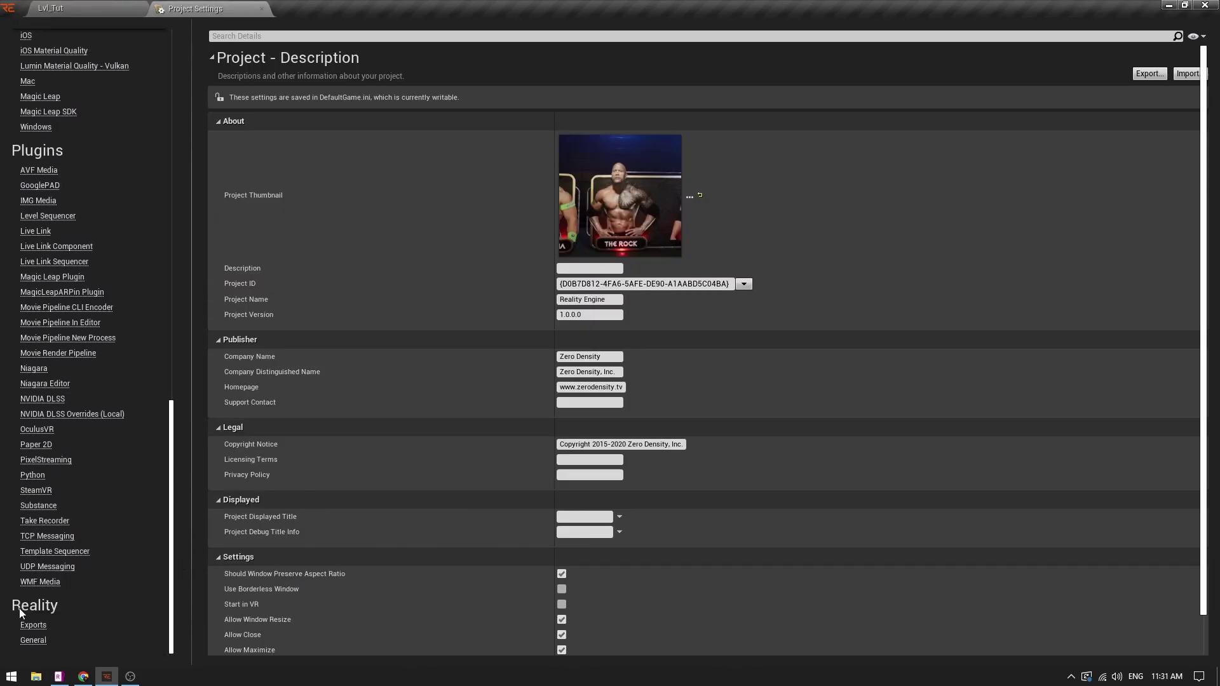
left_click(33, 625)
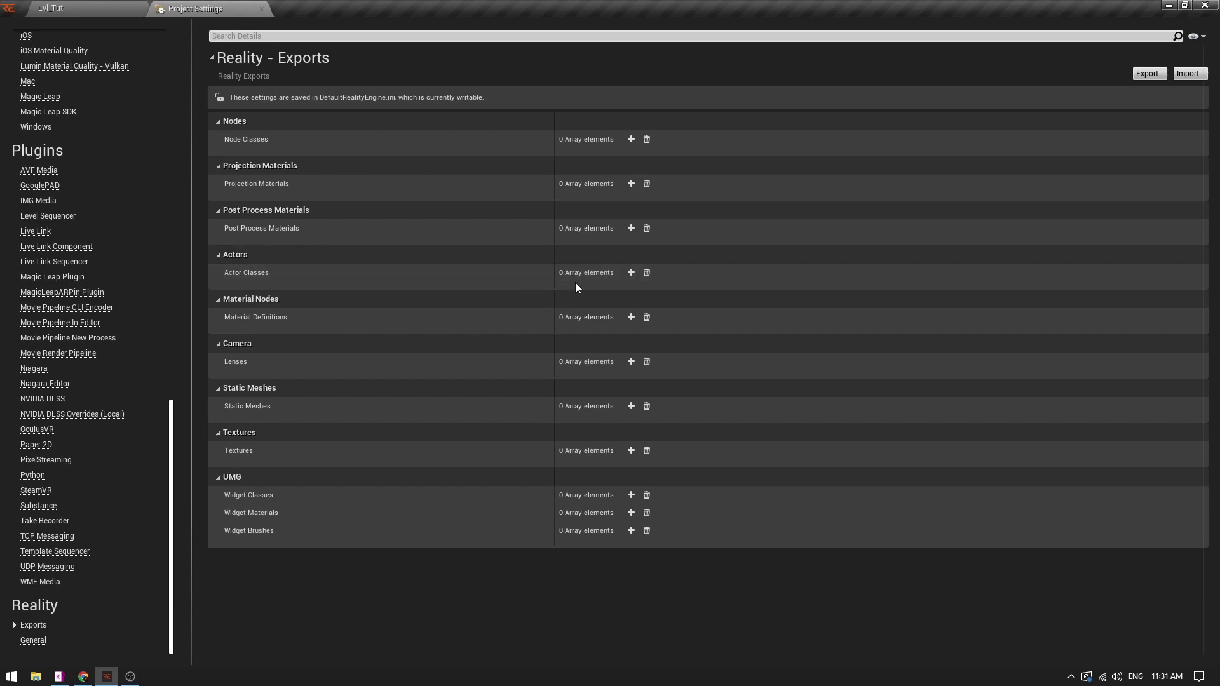
Add an Actor Classes export entry using BP_PlayerCard.
left_click(631, 273)
left_click(226, 290)
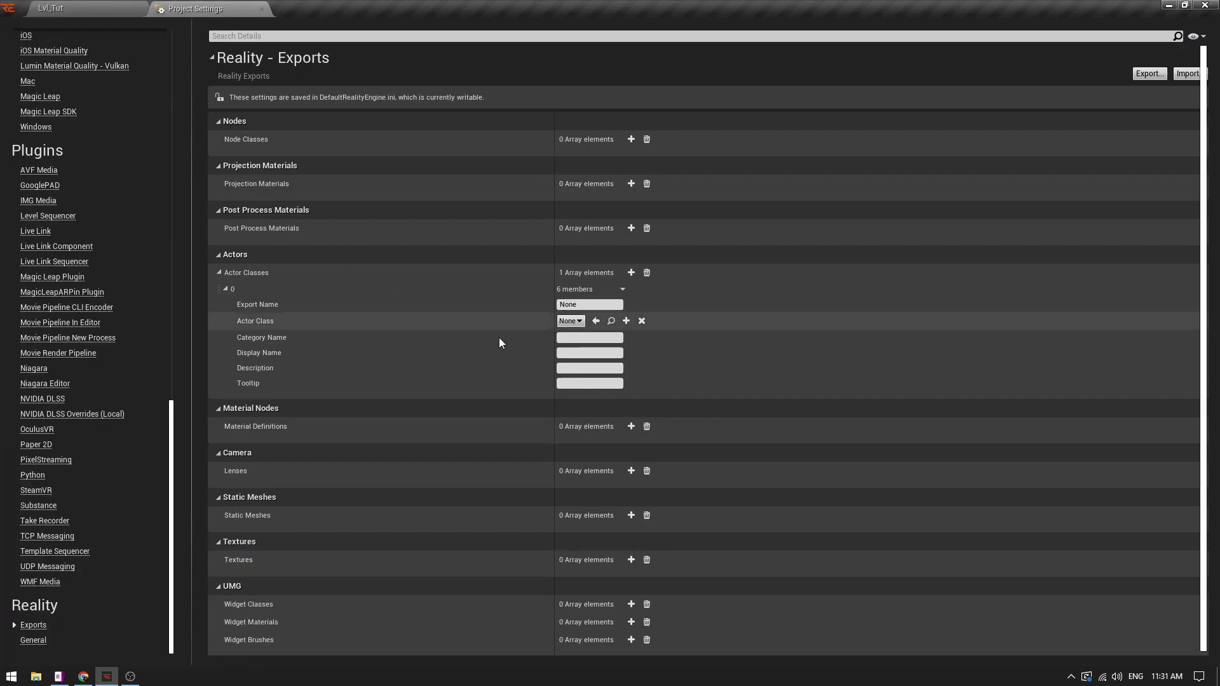
left_click(570, 321)
type("BP")
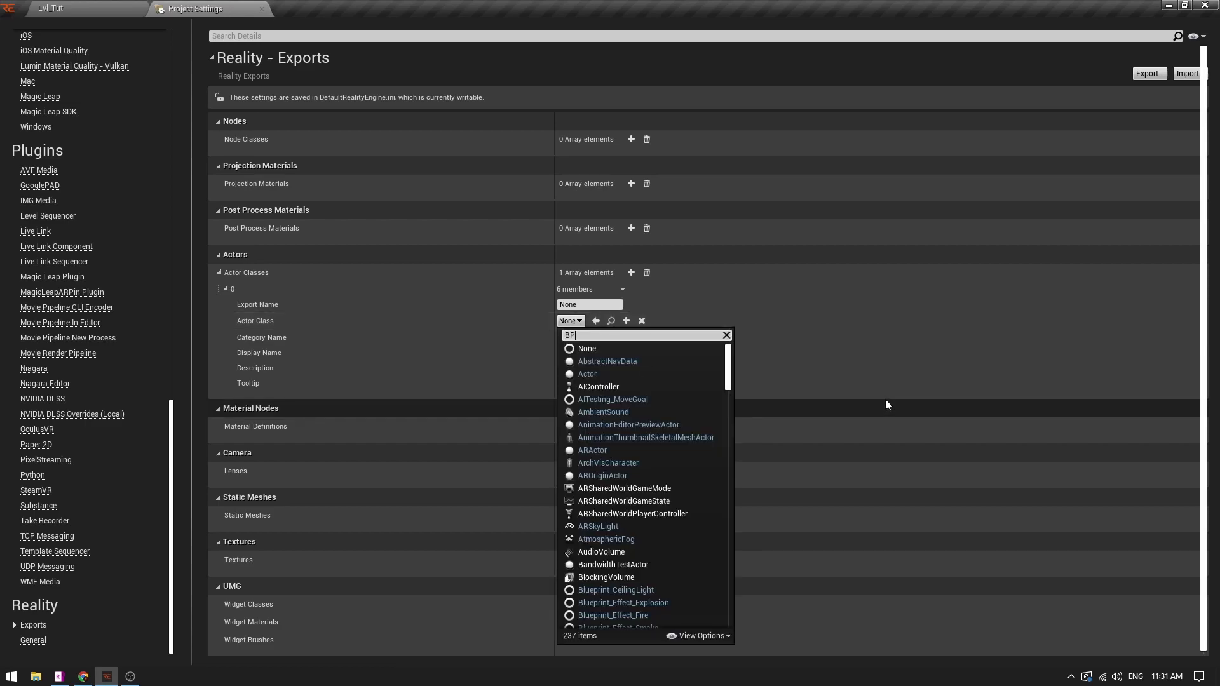
type("_")
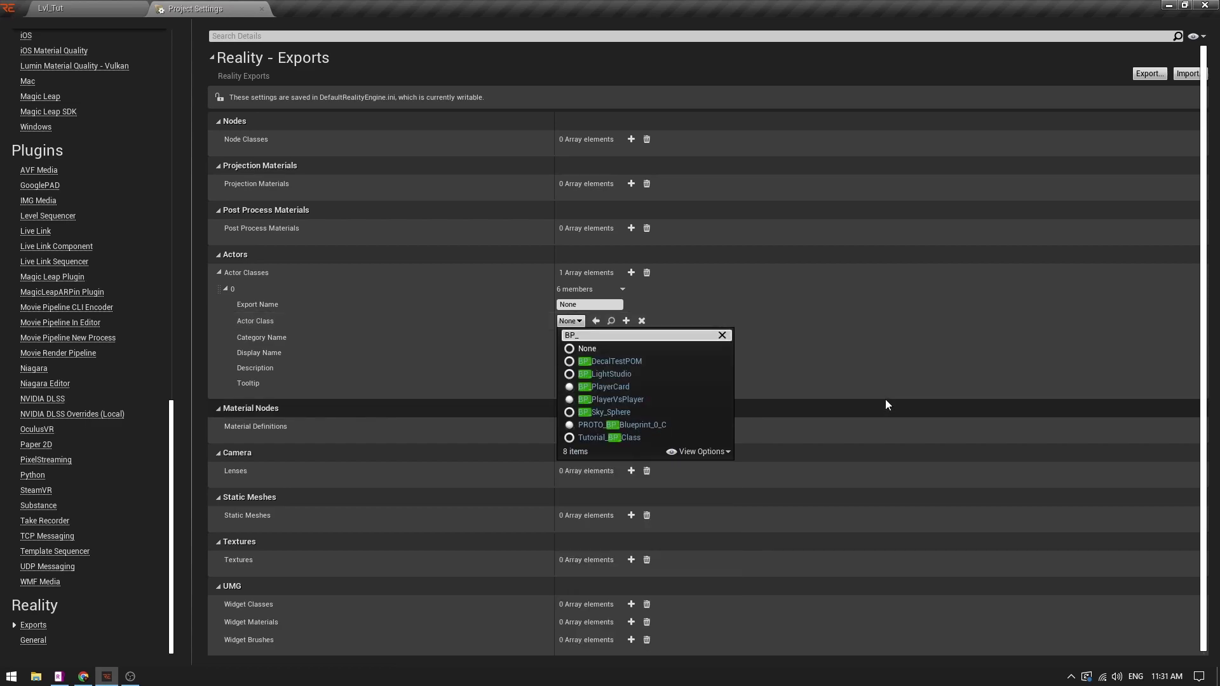
left_click(615, 387)
Name the export Player Card and return to the Lvl_Tut level.
left_click(590, 305)
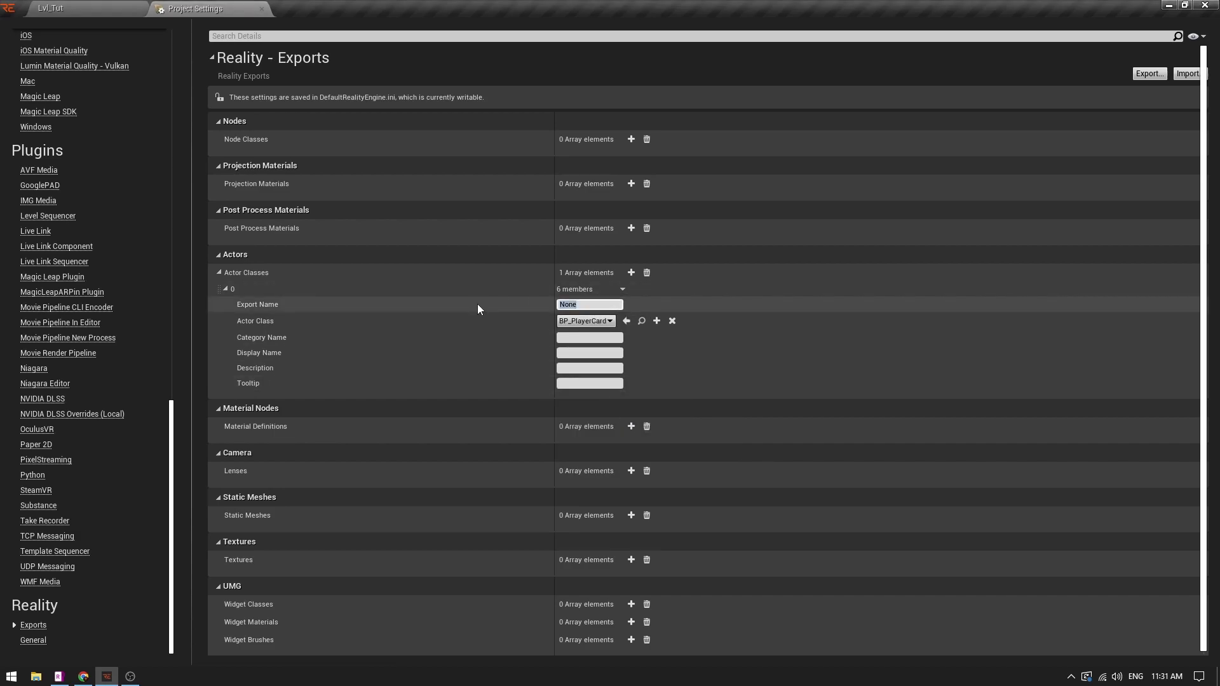
type("Player Card")
key("Return")
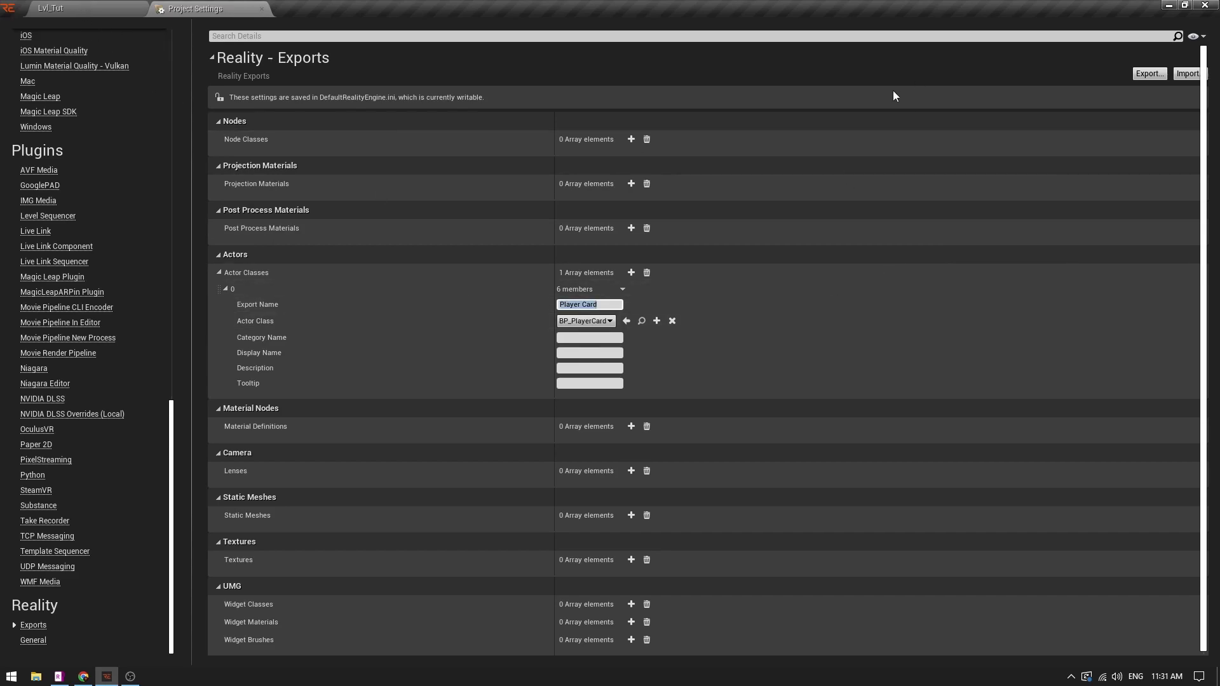
left_click(97, 8)
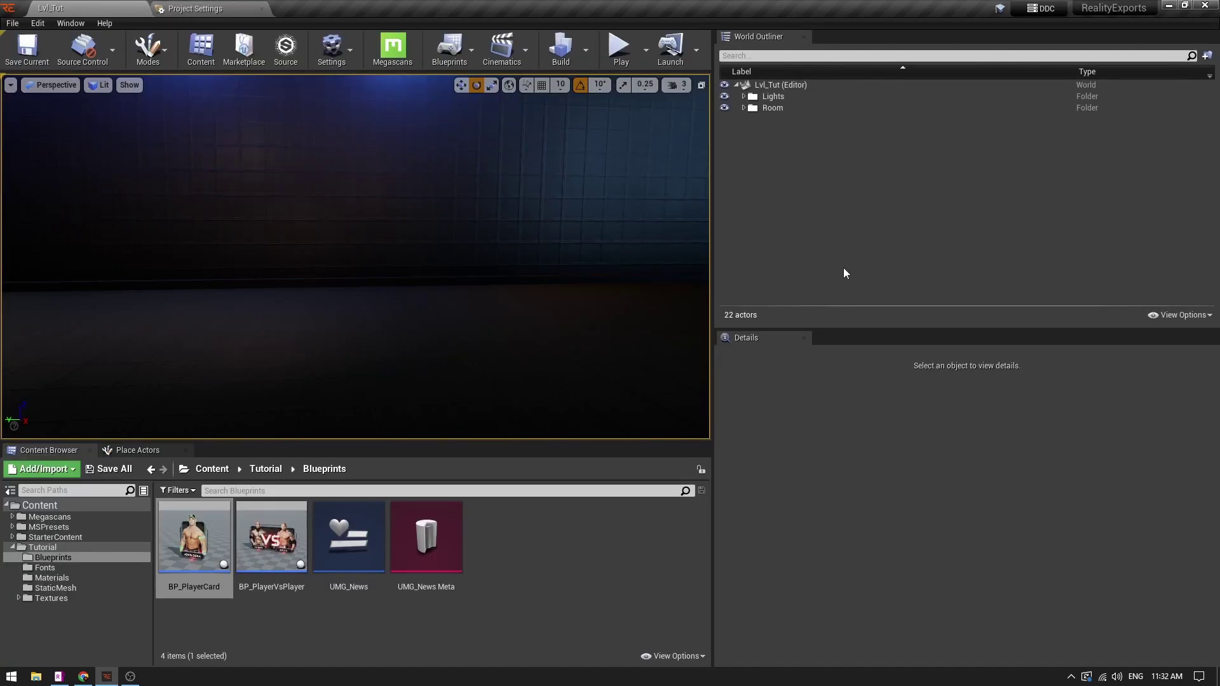
Play the level and add a Player Card node in RealityHub's Nodegraph.
left_click(619, 47)
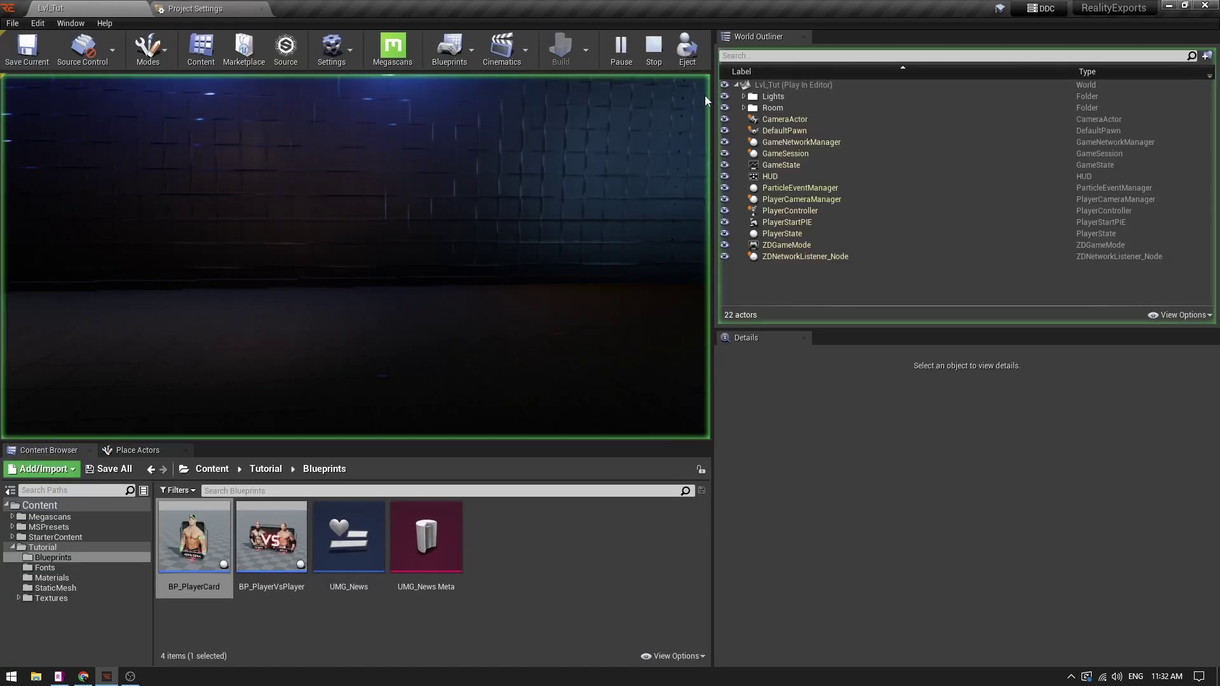
left_click(83, 676)
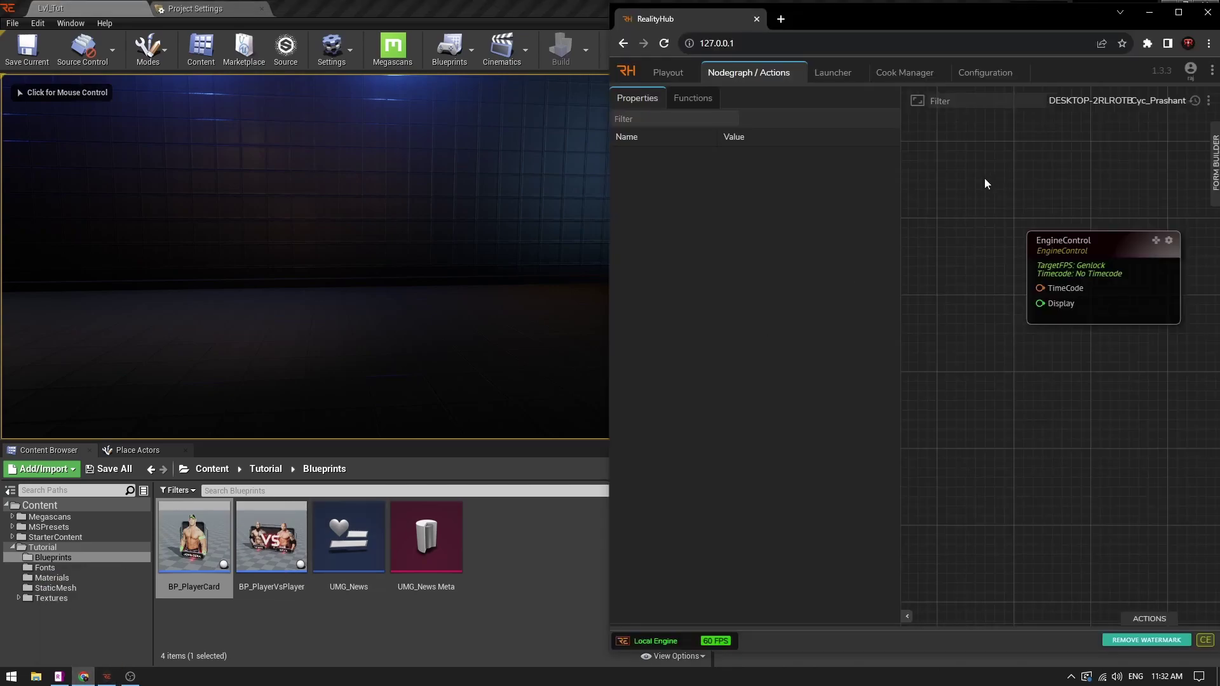
scroll(985, 184, "down", 3)
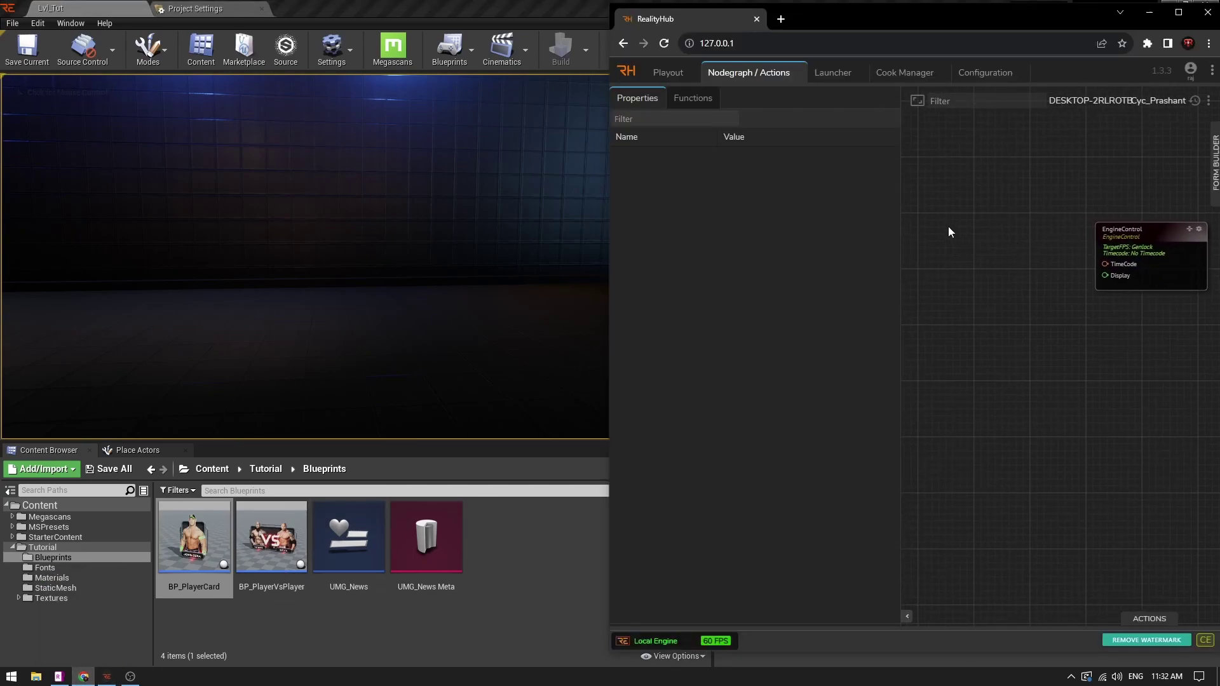
right_click(949, 226)
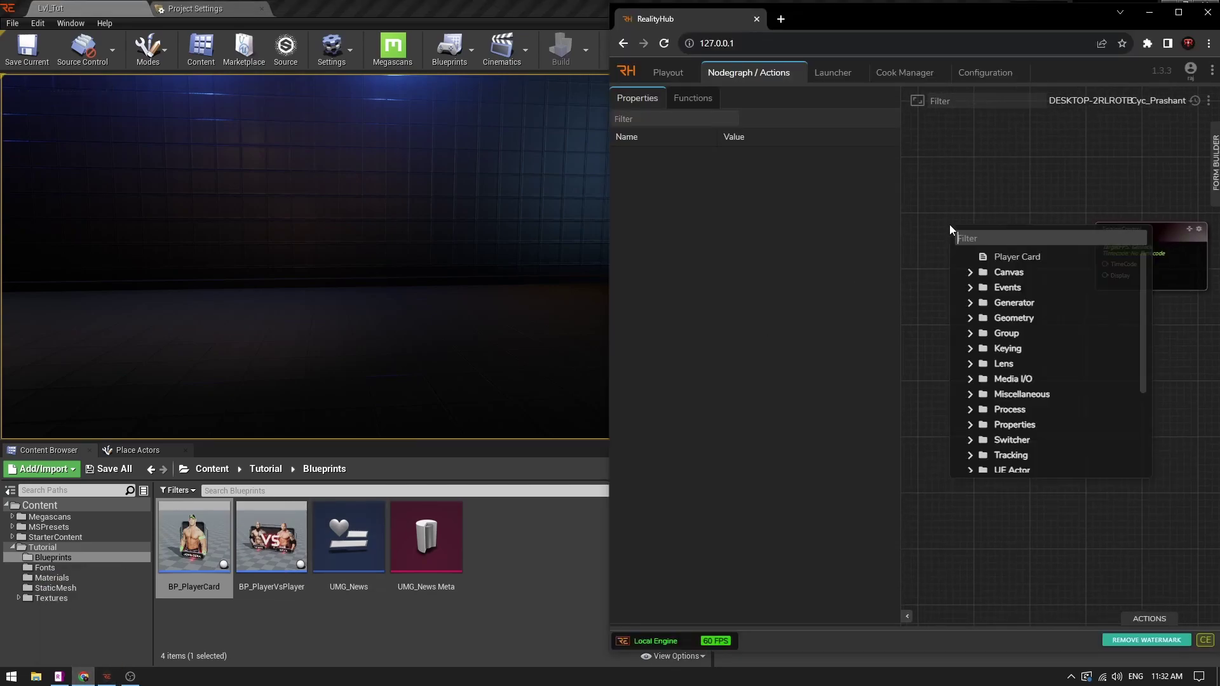
left_click(1017, 258)
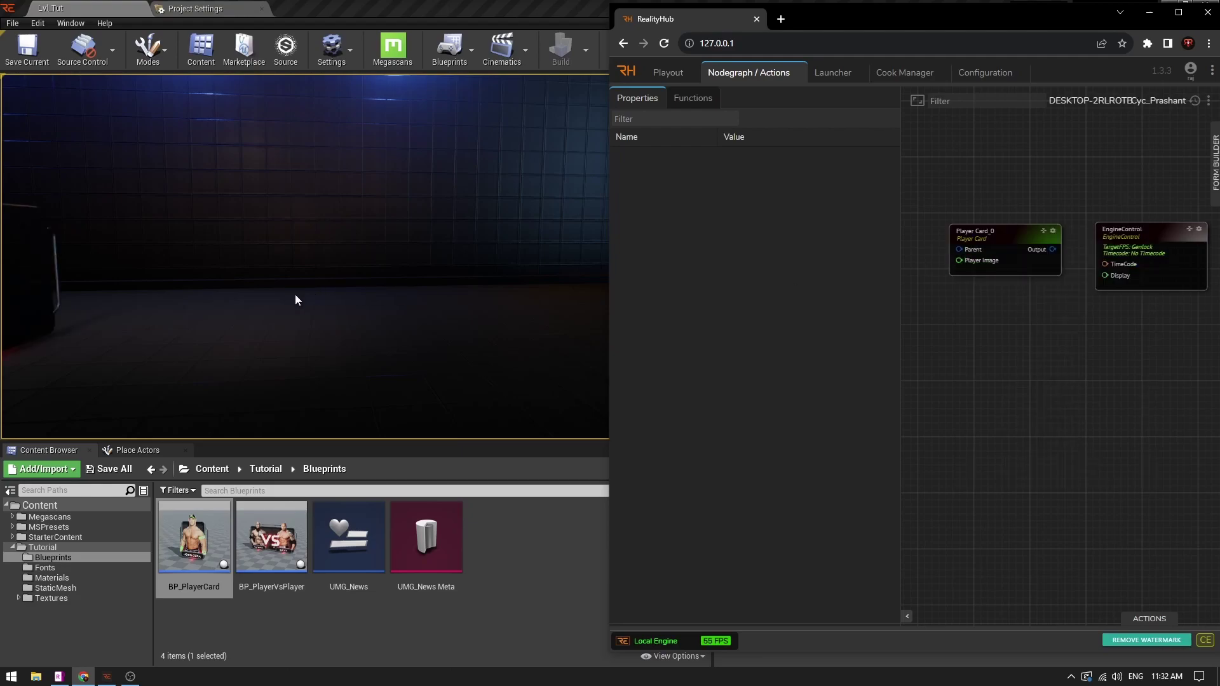
Check the spawned card in the running level, then select the Player Card_0 node.
left_click(393, 323)
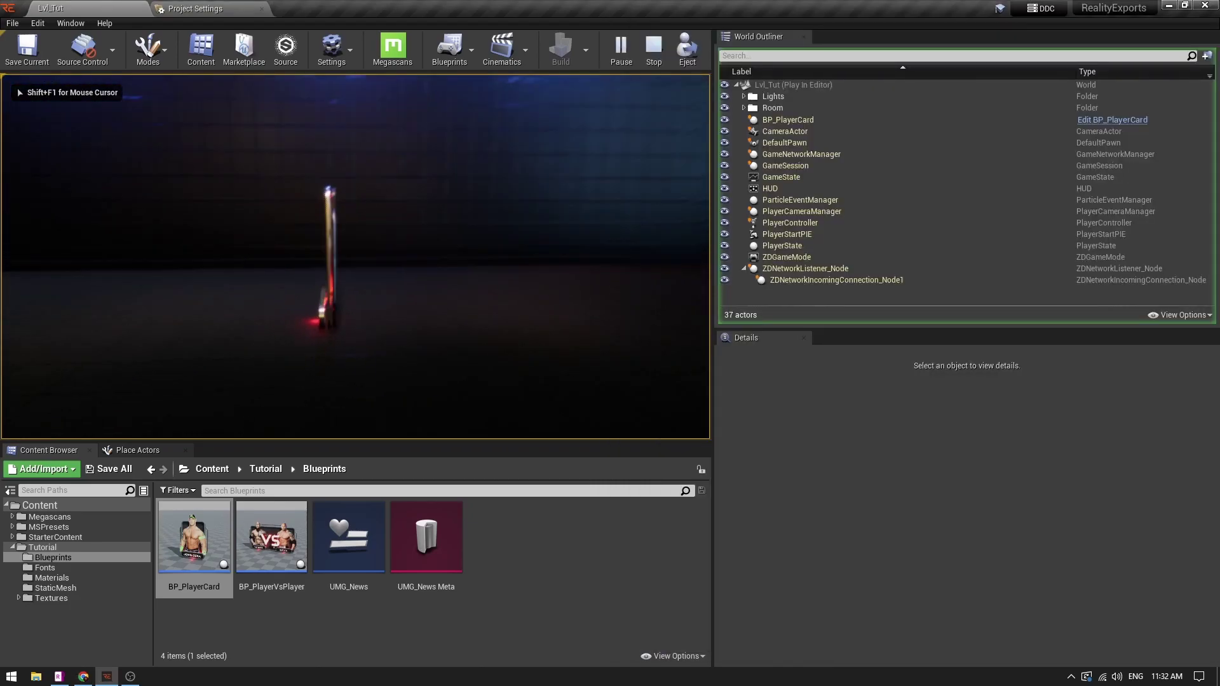
key("shift+F1")
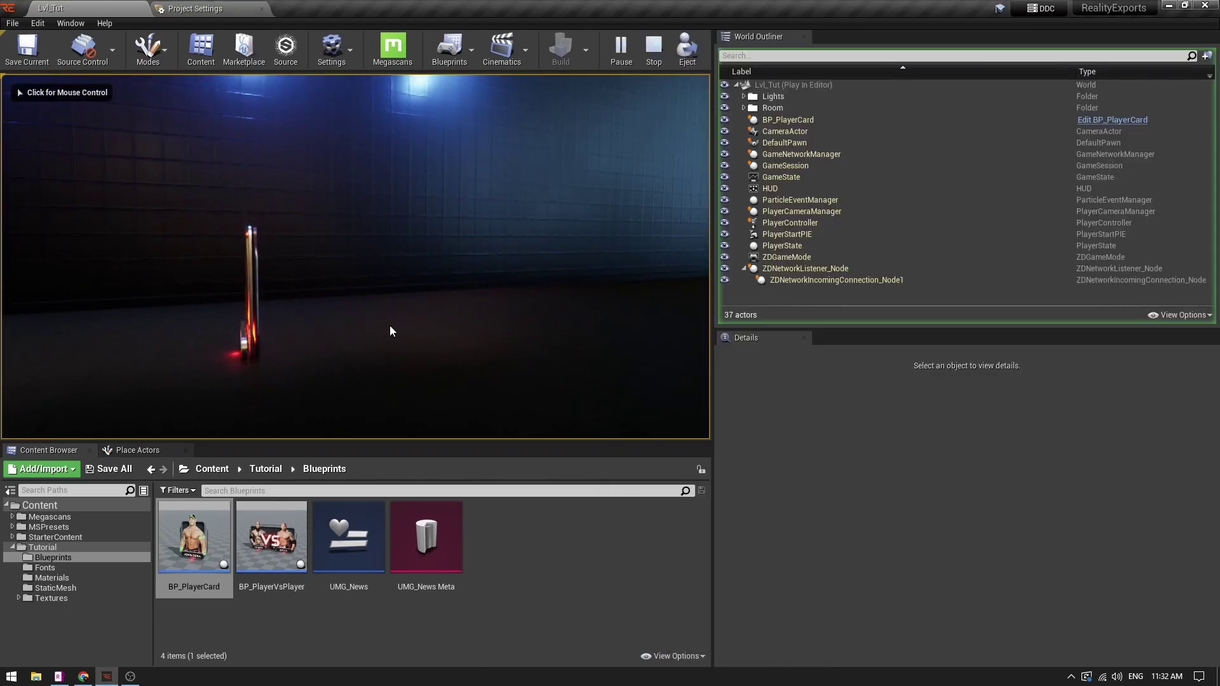
key("alt+Tab")
left_click(975, 232)
Turn the first card to face the camera, set X to -7.9, and name it WORLD.
left_click_drag(802, 342, 828, 338)
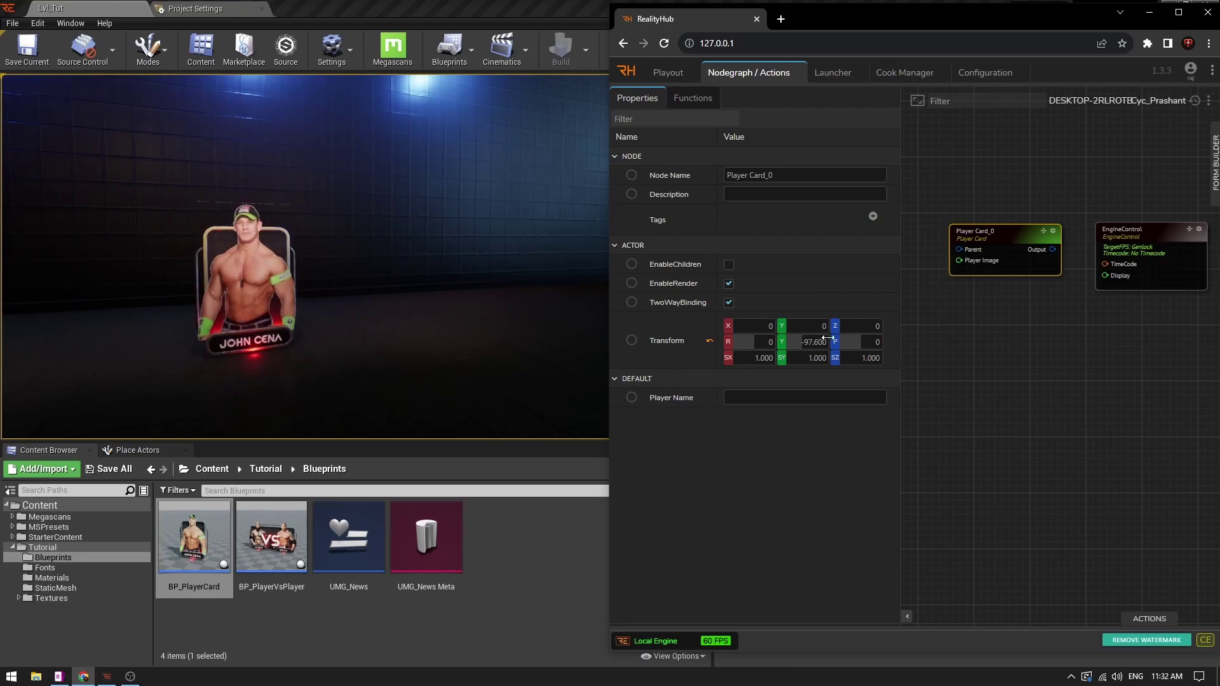
left_click_drag(756, 326, 740, 327)
left_click(779, 398)
type("H")
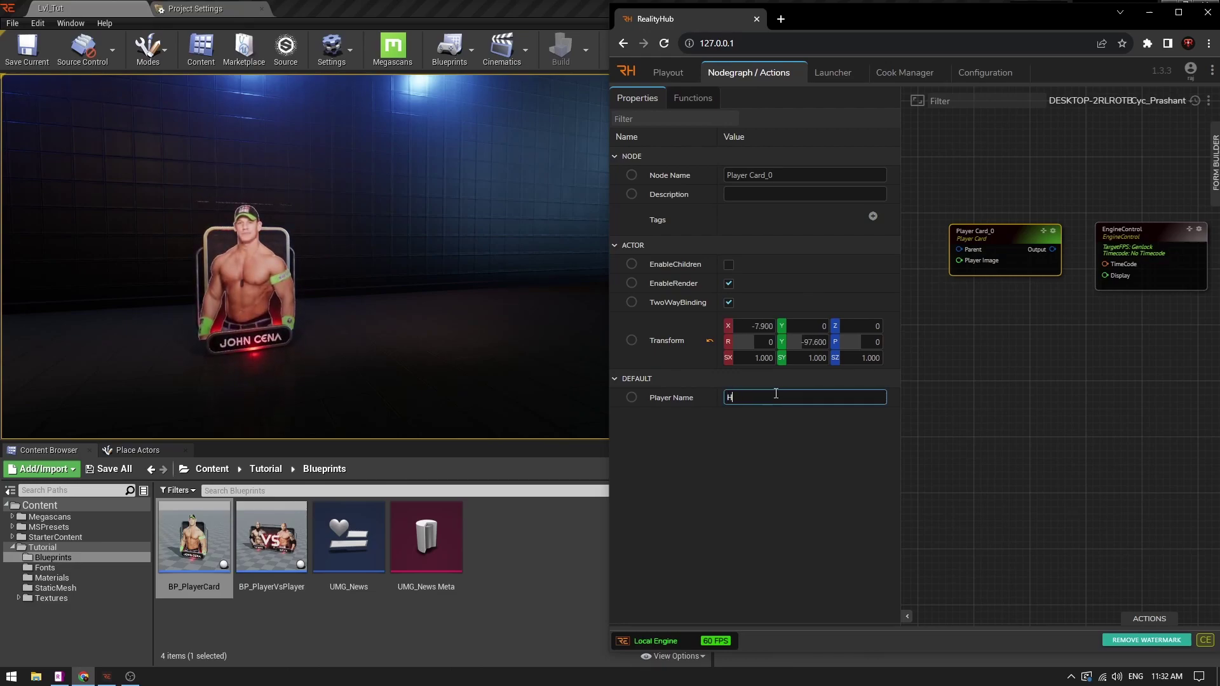
type("ELLP")
double_click(768, 397)
type("WORLD")
key("Return")
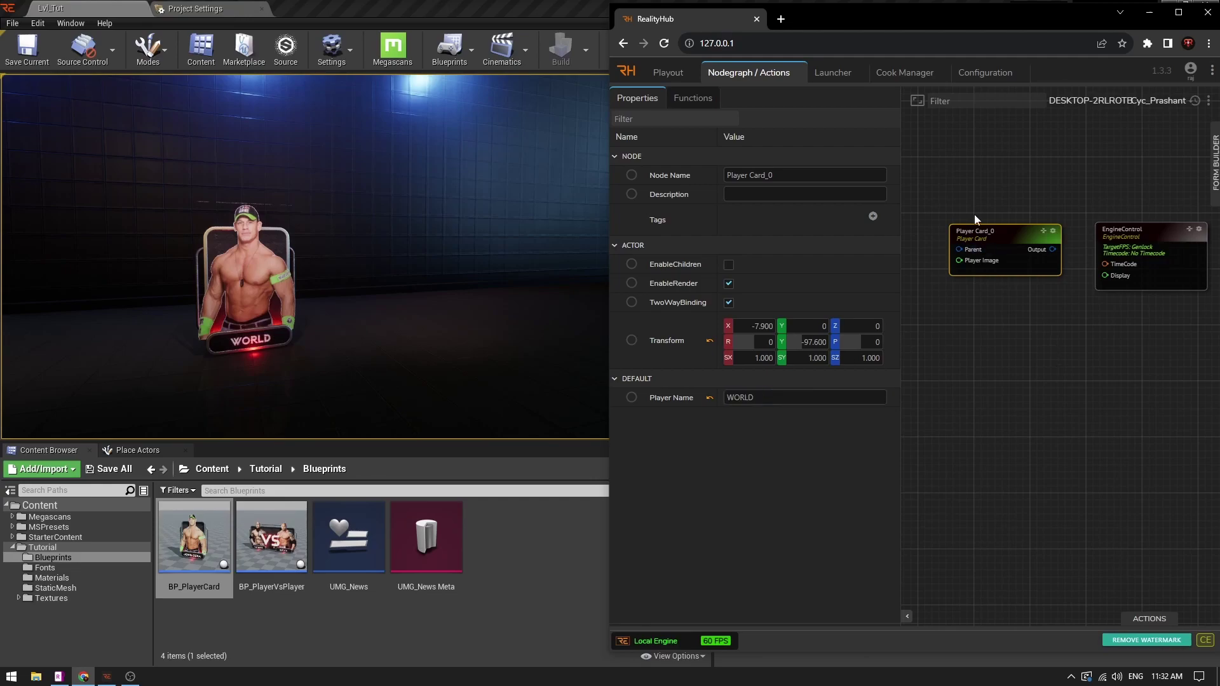
Add a Player Card_1 node, position its card to the right, and name it ZERO.
left_click_drag(978, 244, 960, 217)
right_click(971, 276)
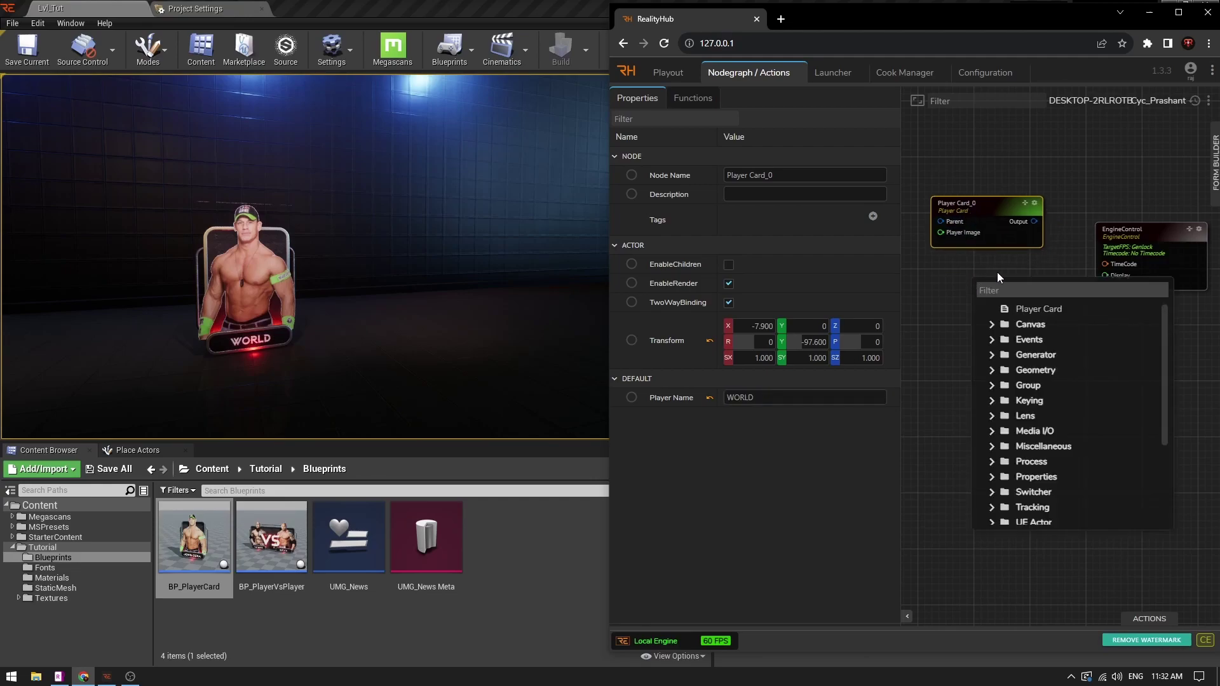
left_click(1018, 310)
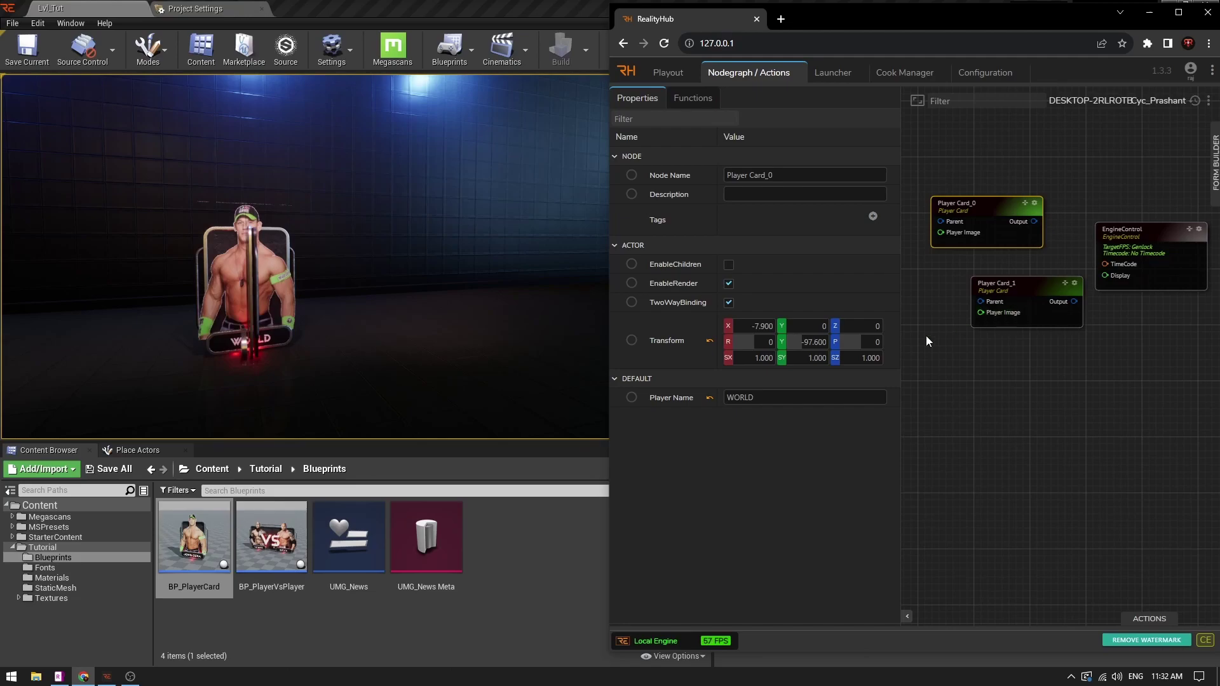
left_click(1033, 296)
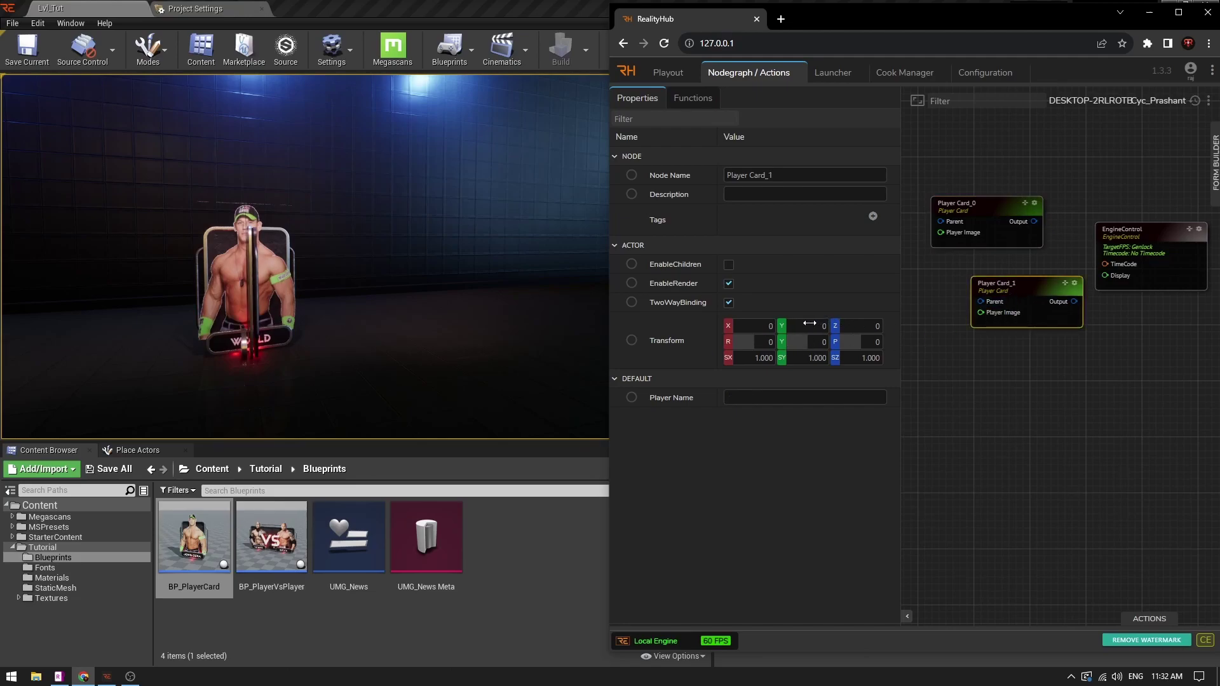
left_click_drag(809, 324, 758, 326)
left_click_drag(807, 342, 825, 336)
left_click(779, 399)
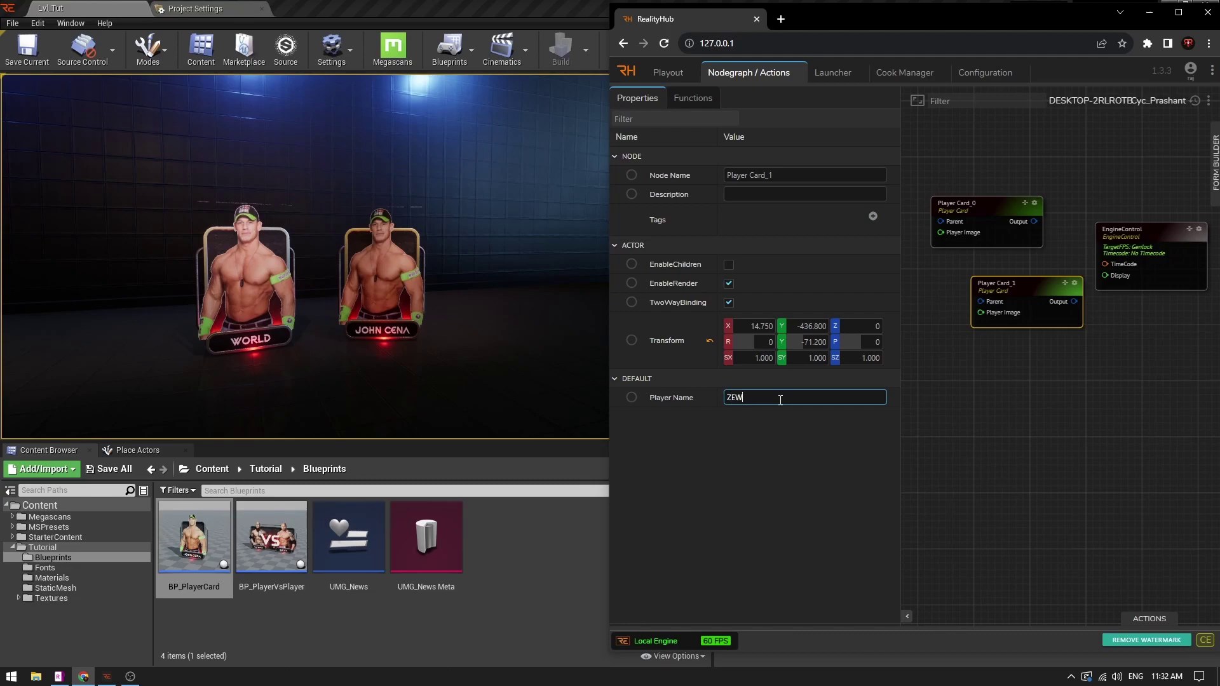
key("Return")
scroll(1016, 376, "up", 2)
Add a MediaInput node and connect its Output to Player Card_1's Player Image.
right_click(954, 376)
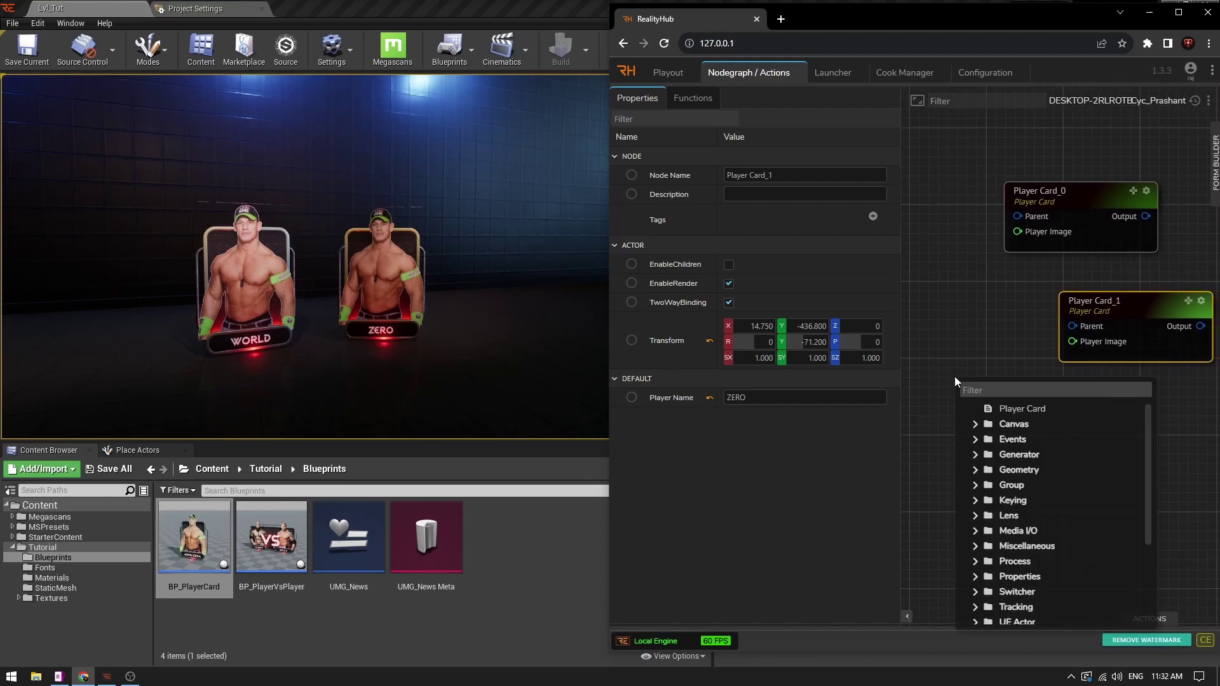
type("media")
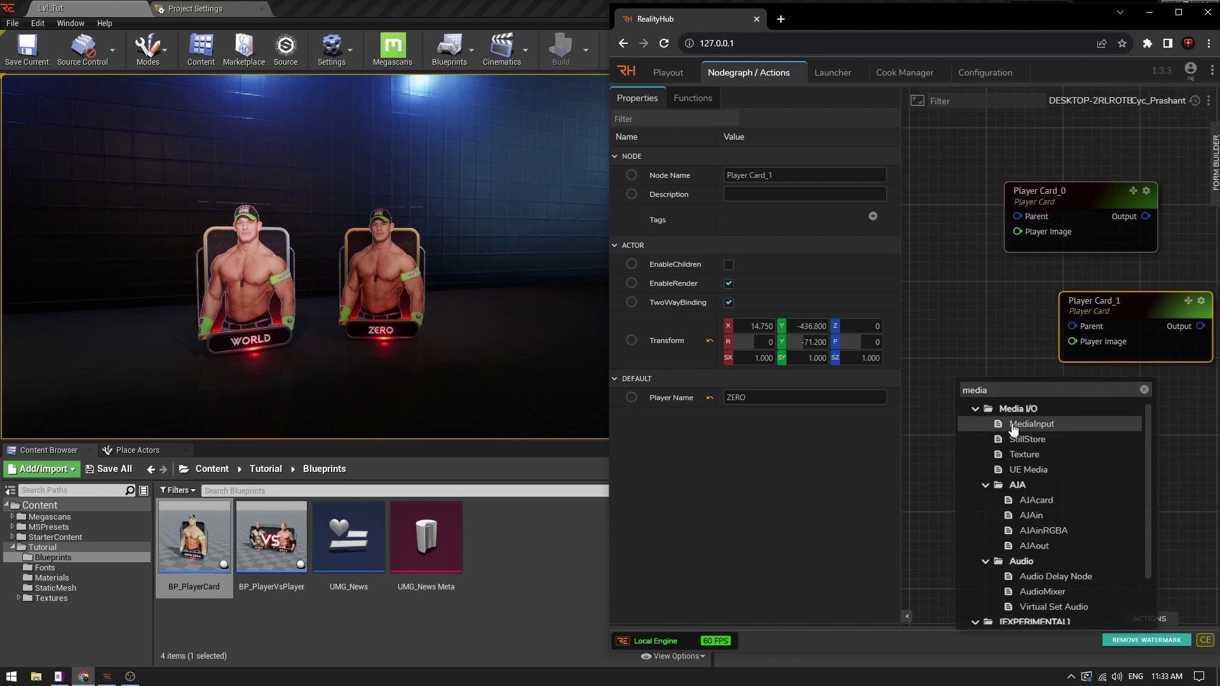
left_click(1031, 424)
left_click_drag(988, 399, 884, 438)
left_click_drag(993, 449, 1076, 341)
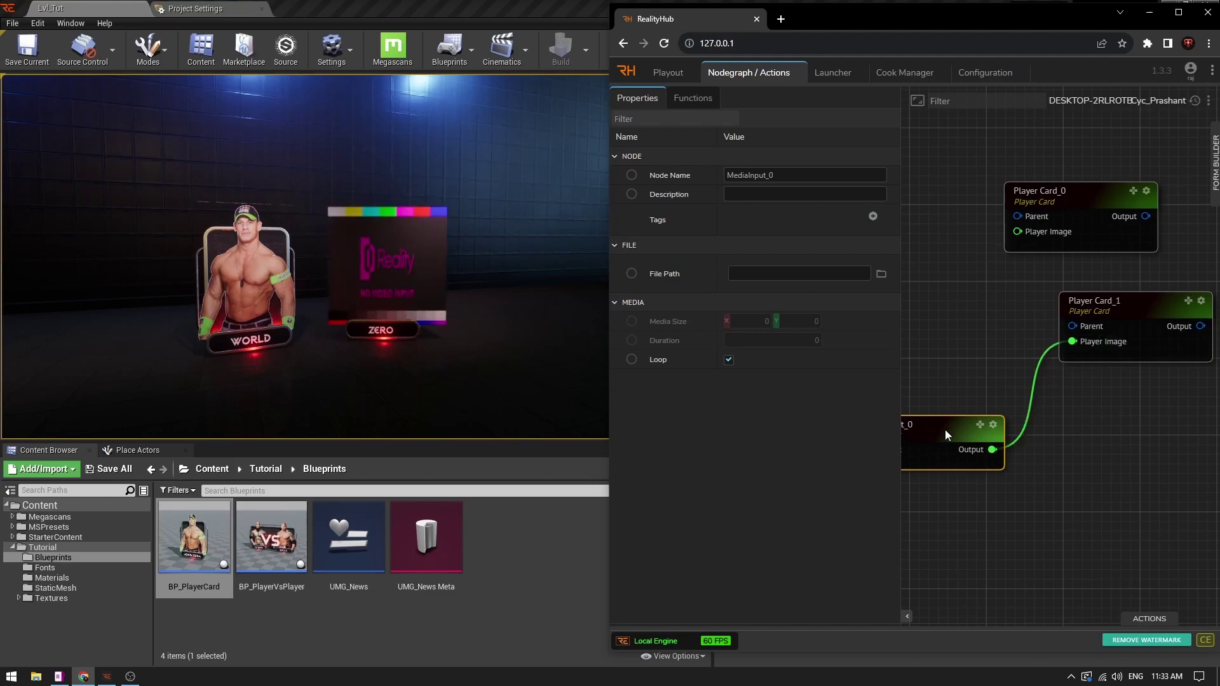
Load a wrestler image from Assets/Images/Wrestlers as the MediaInput file.
left_click(880, 274)
left_click(722, 286)
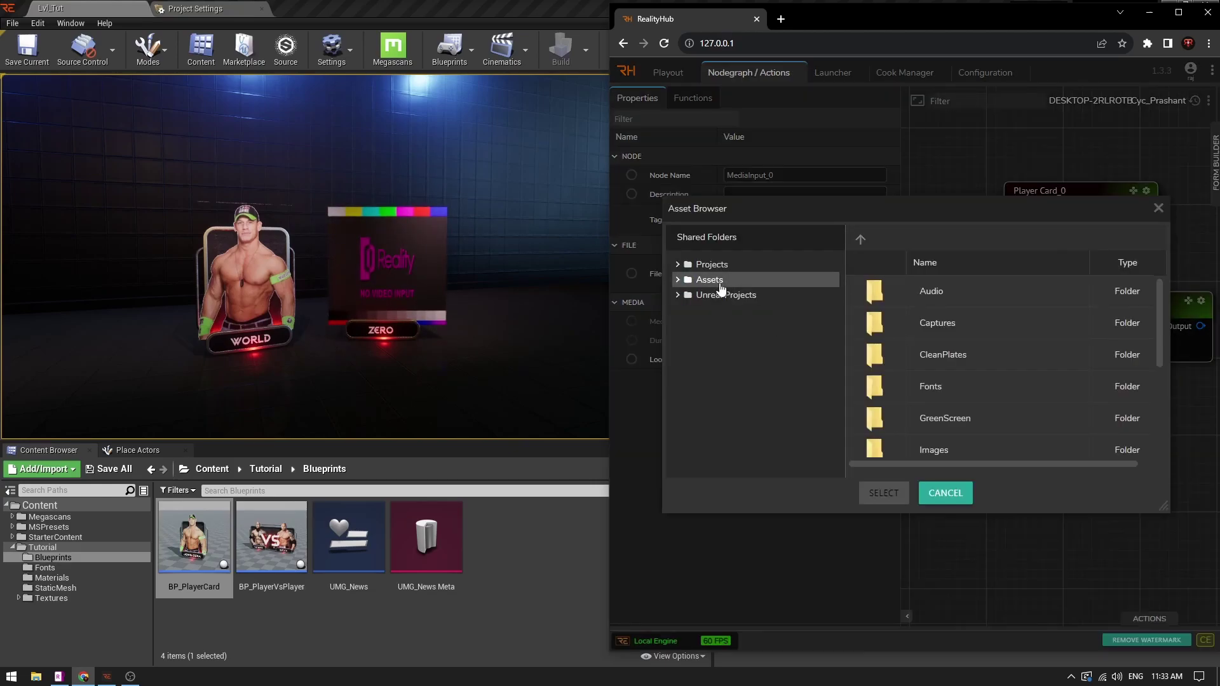
scroll(940, 400, "down", 3)
double_click(941, 281)
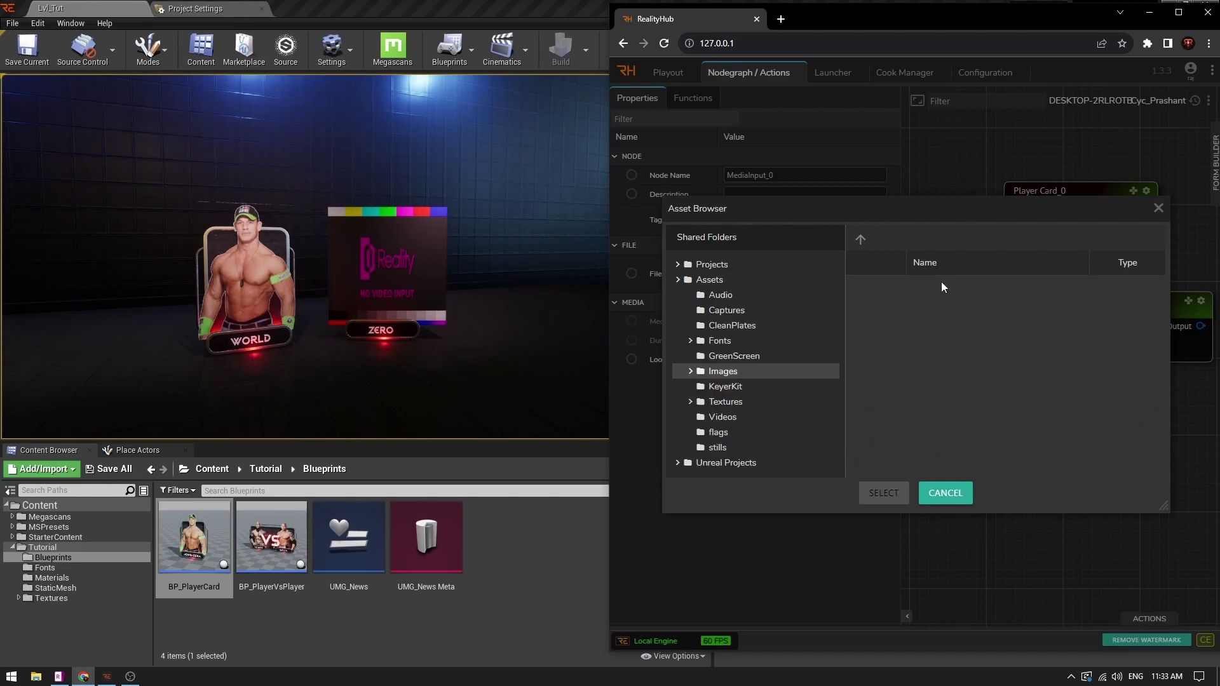
double_click(936, 388)
double_click(907, 323)
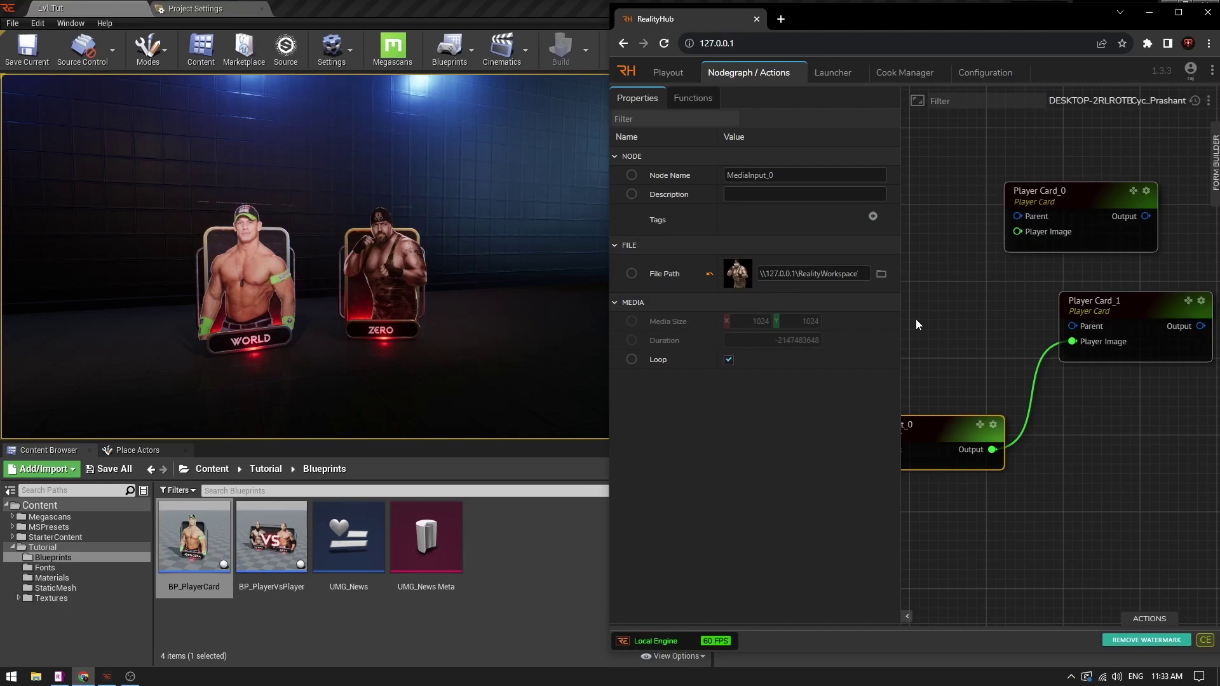
Add a second Actor Classes export entry for BP_PlayerVsPlayer with export name 'PlayerVsPlayer'.
left_click(604, 73)
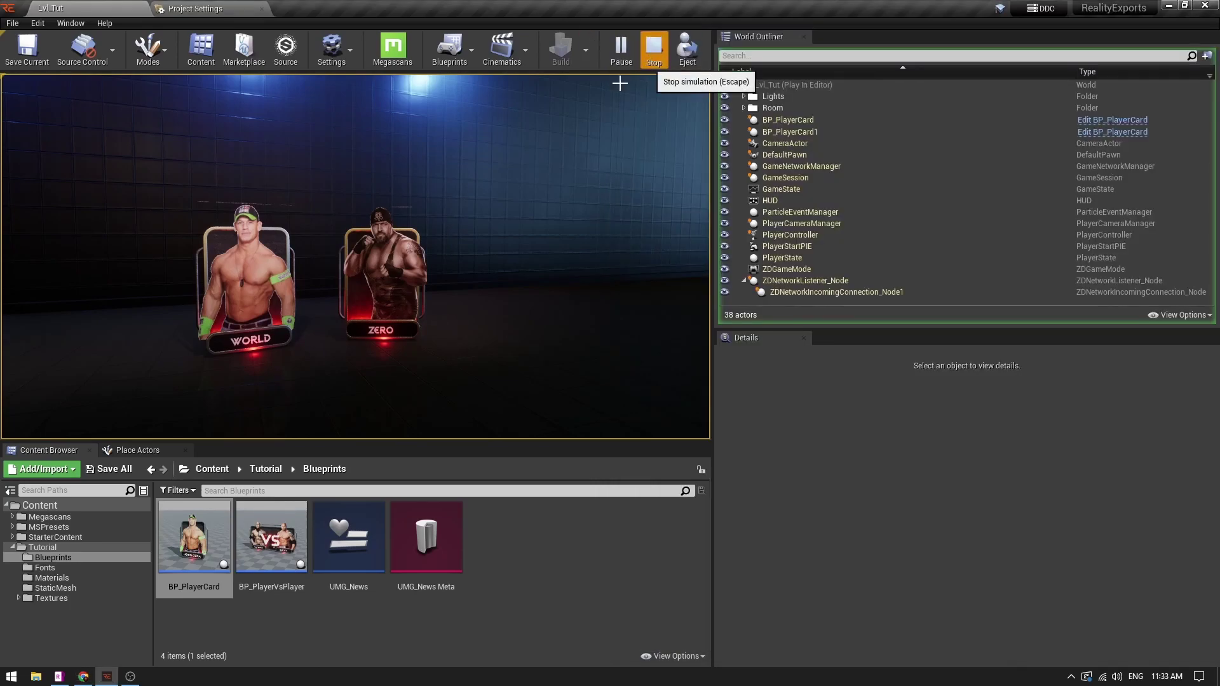
left_click(270, 538)
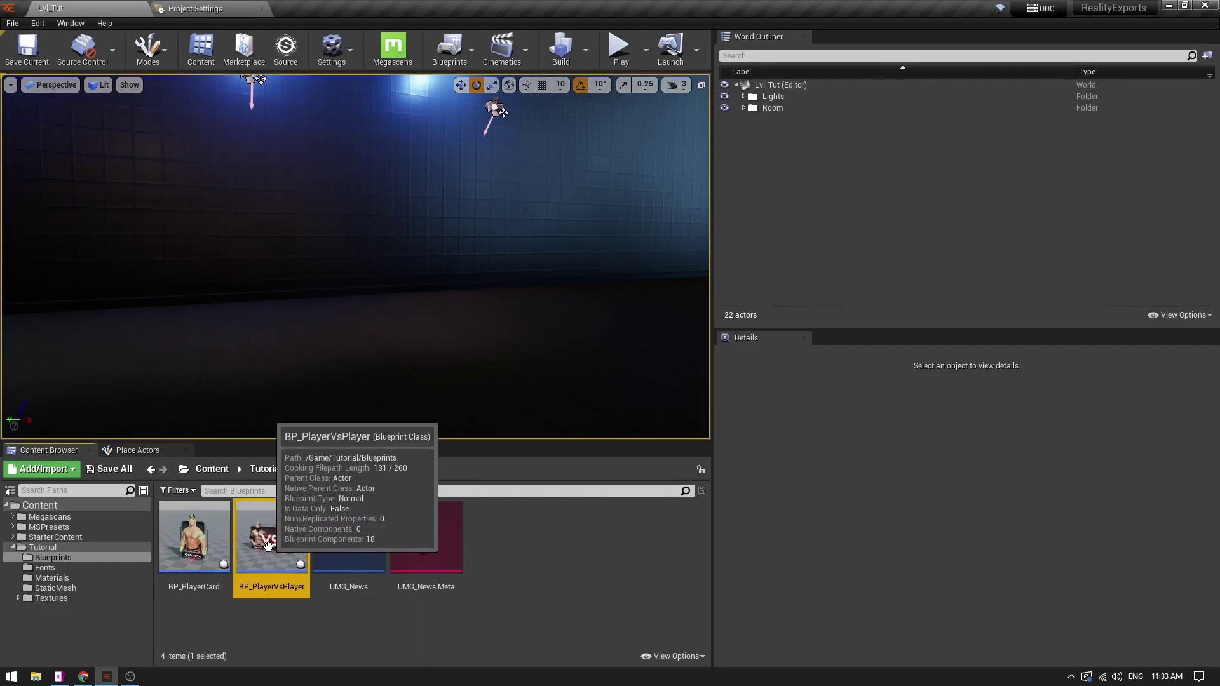
left_click(201, 7)
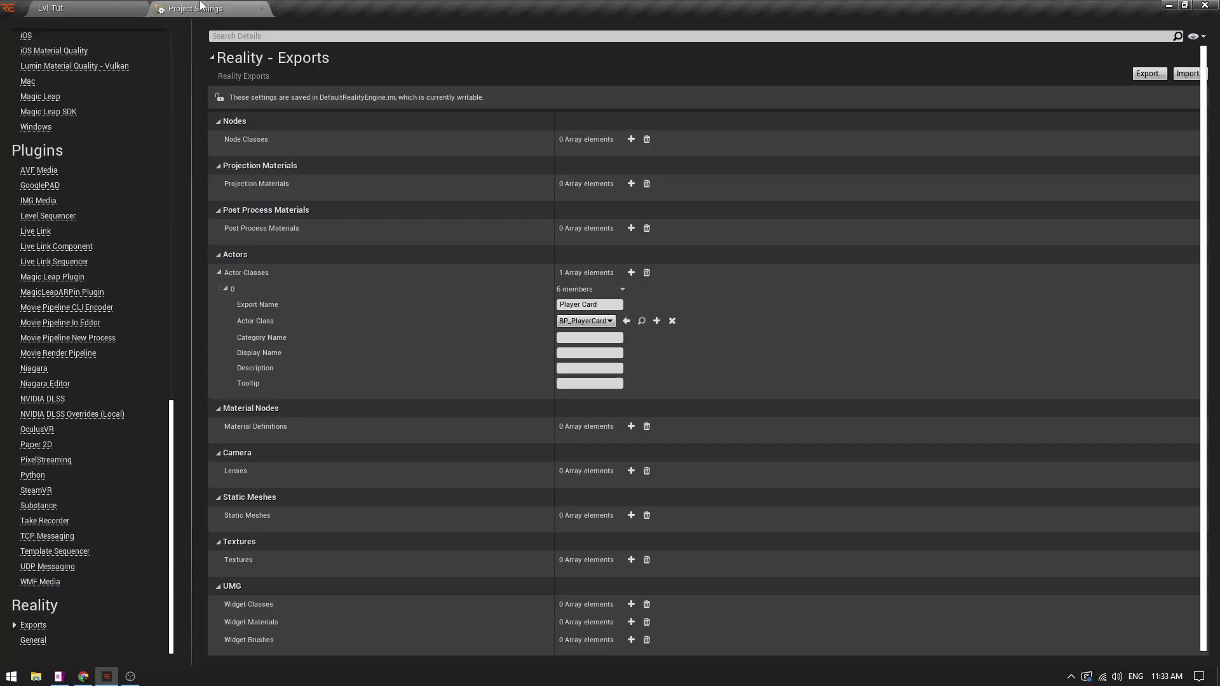
left_click(631, 273)
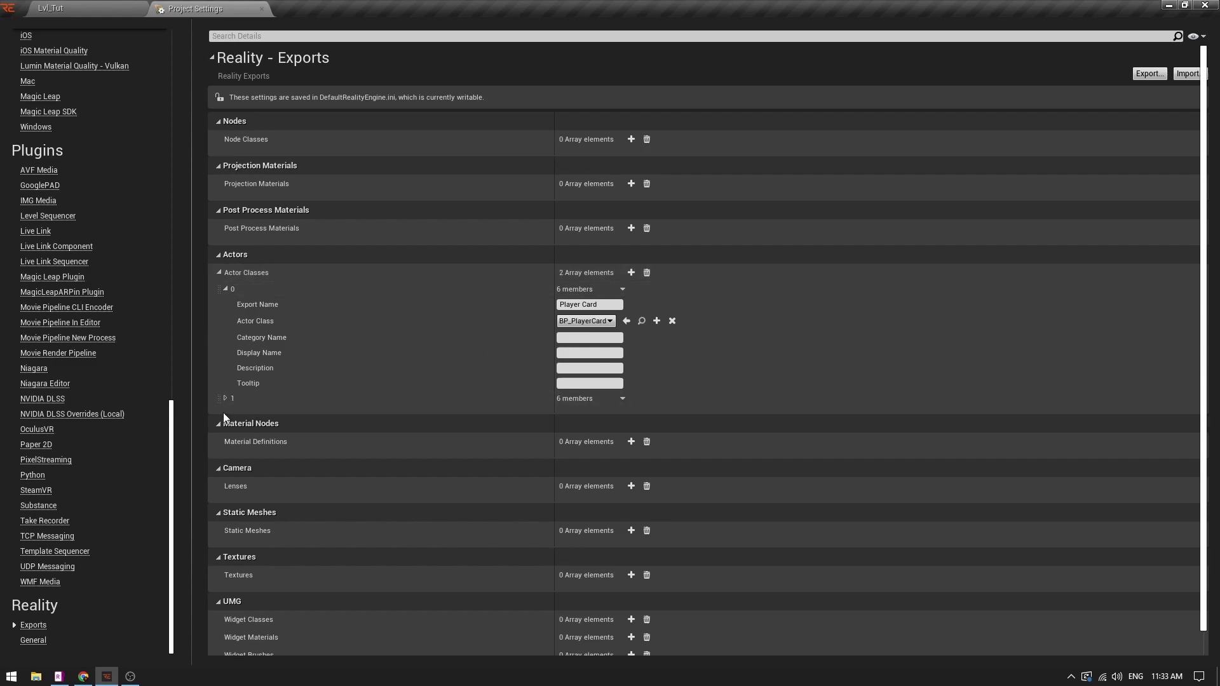
left_click(226, 398)
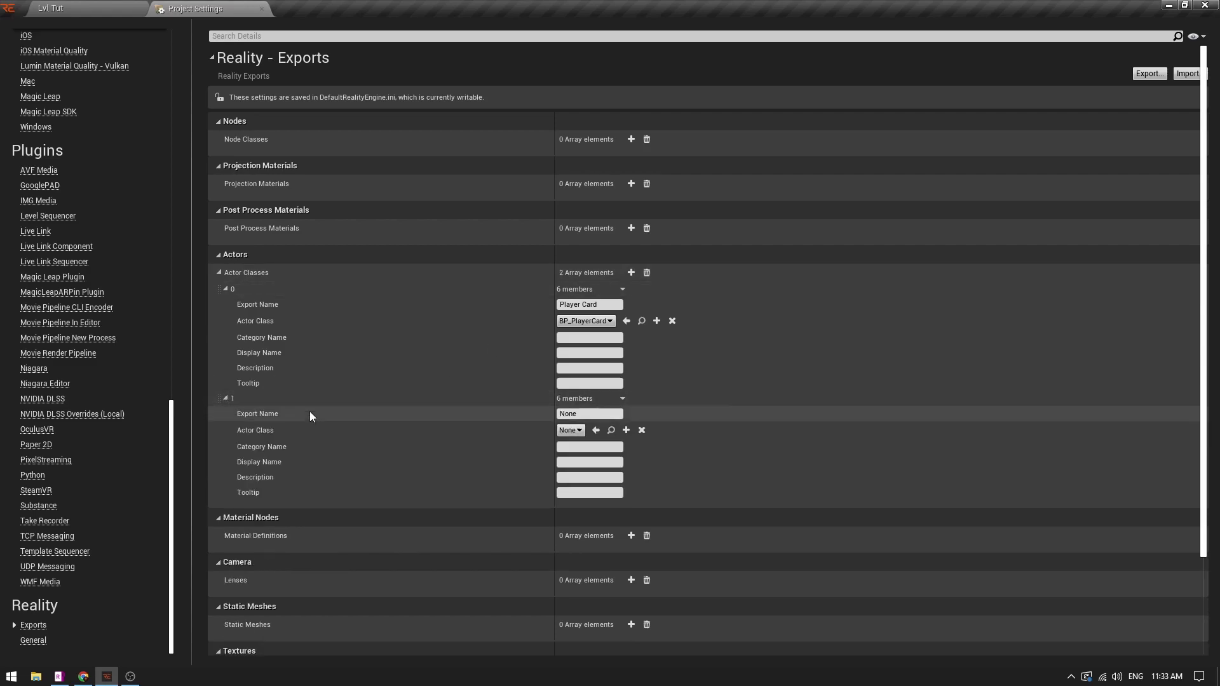
left_click(596, 431)
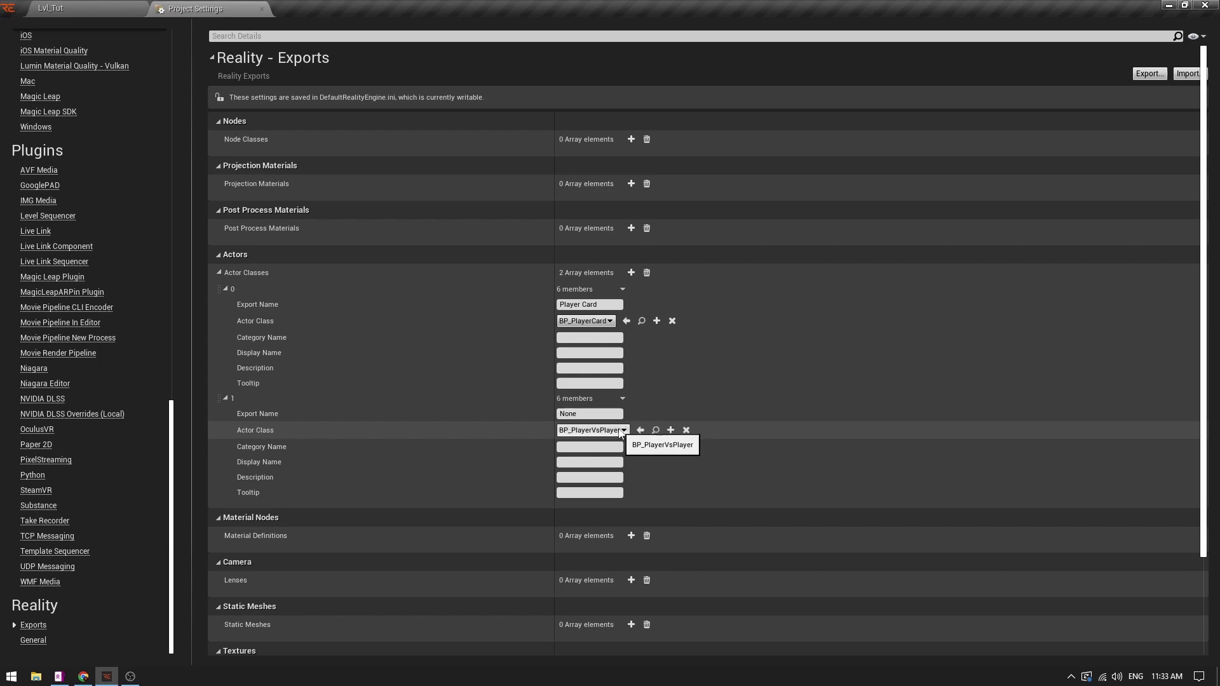
left_click(596, 414)
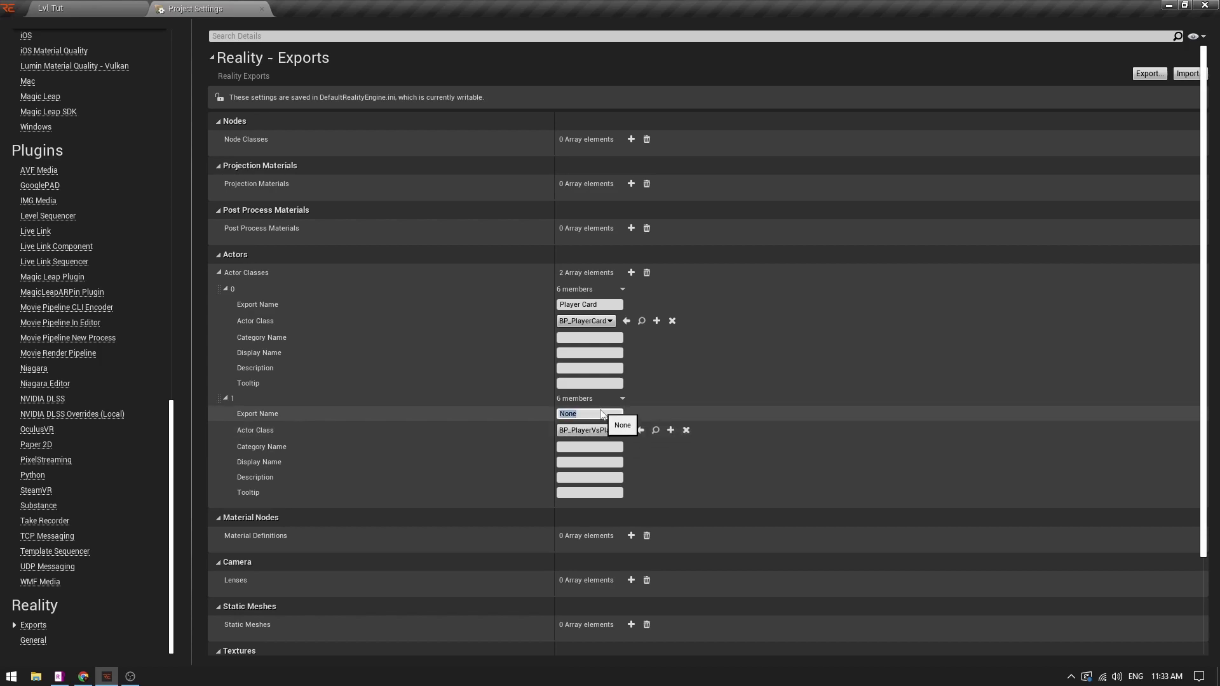
type("PlayerVsPlayer")
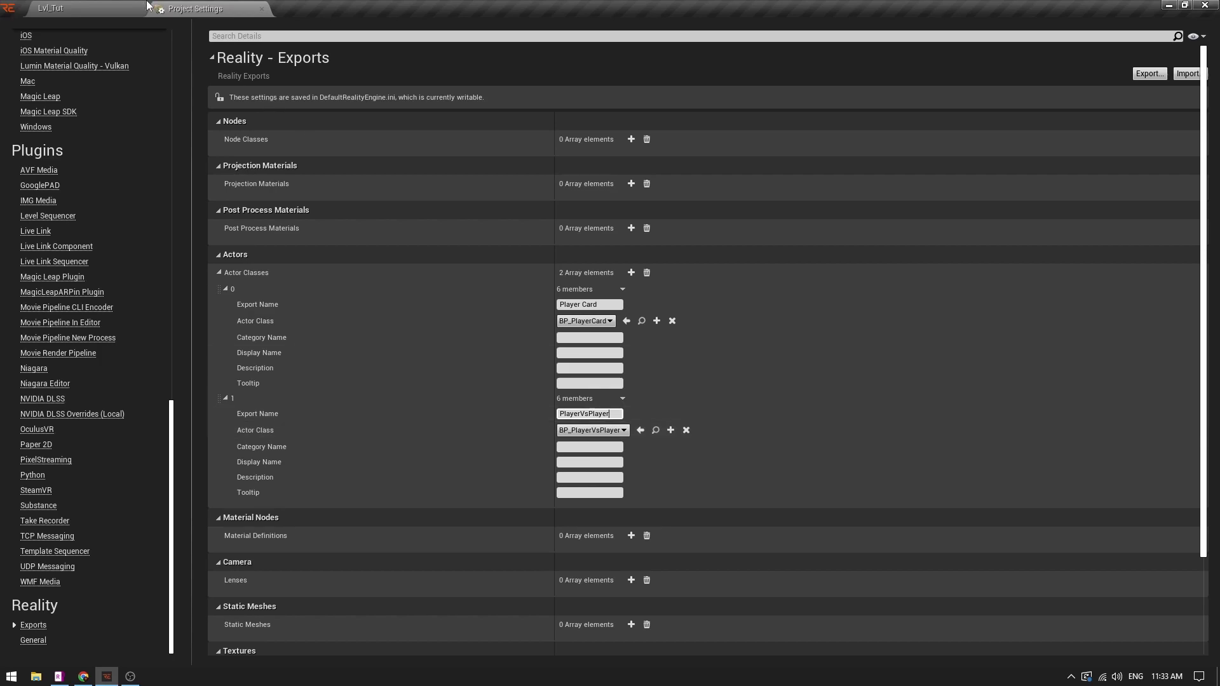
left_click(85, 8)
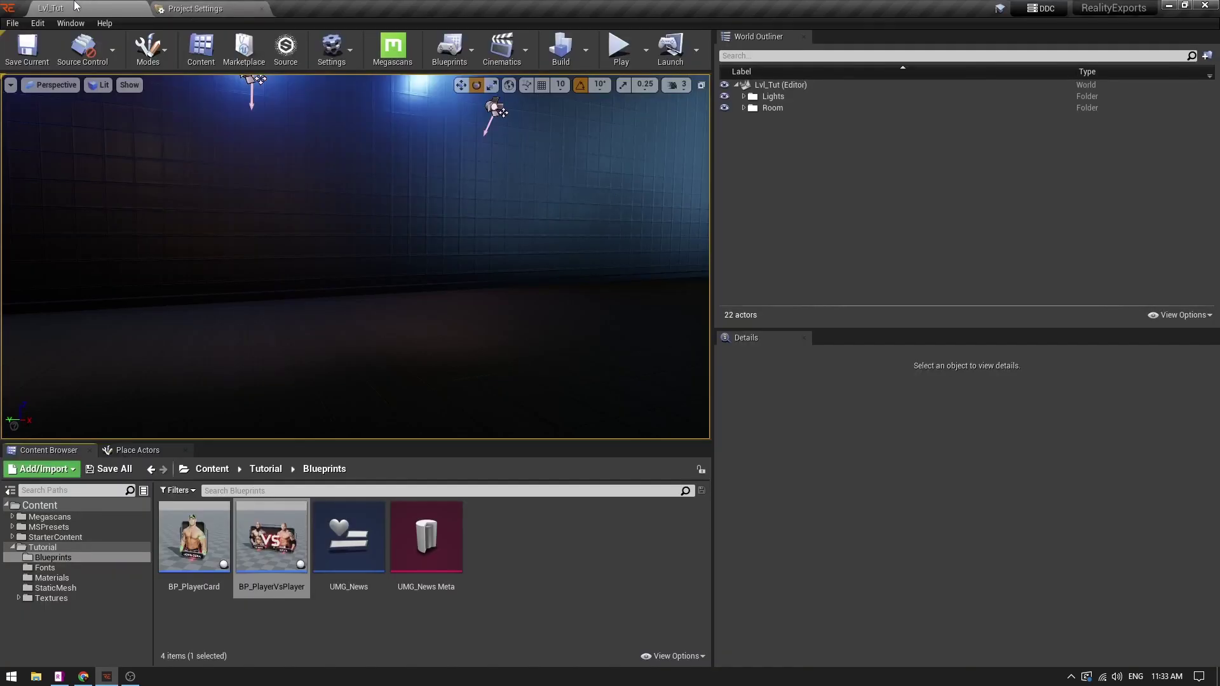
Play the level, add a PlayerVsPlayer node in RealityHub, and turn its Y rotation to -98.8.
left_click(619, 45)
left_click(83, 677)
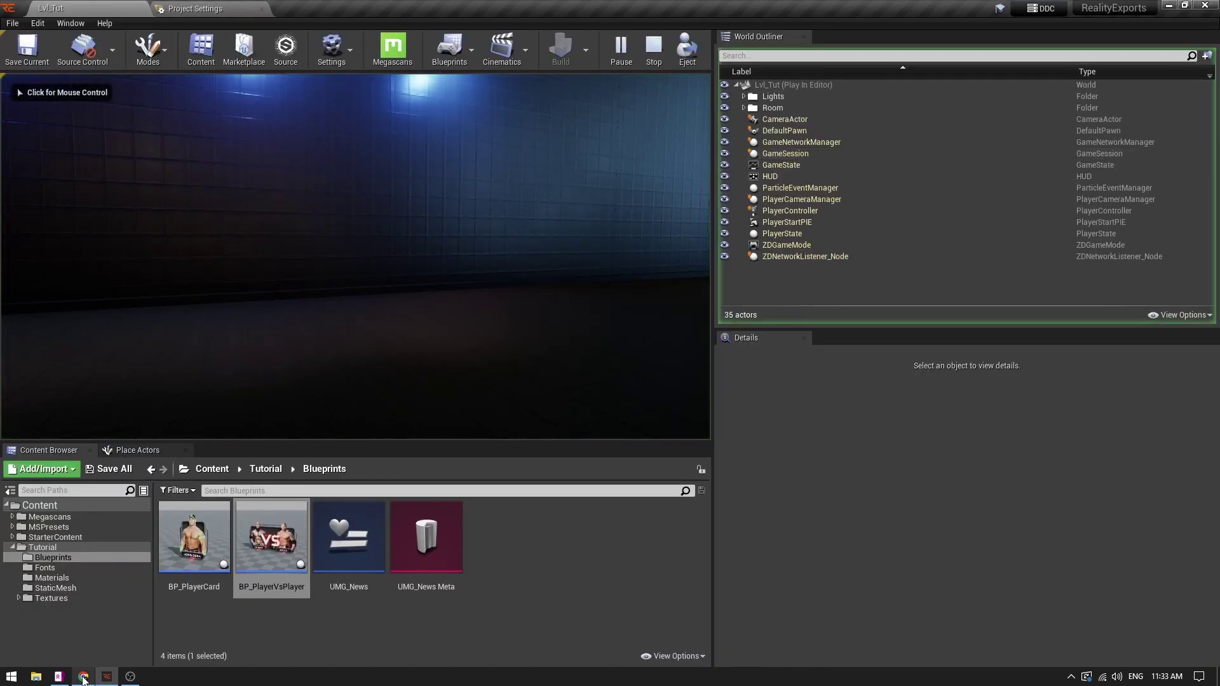
left_click(917, 101)
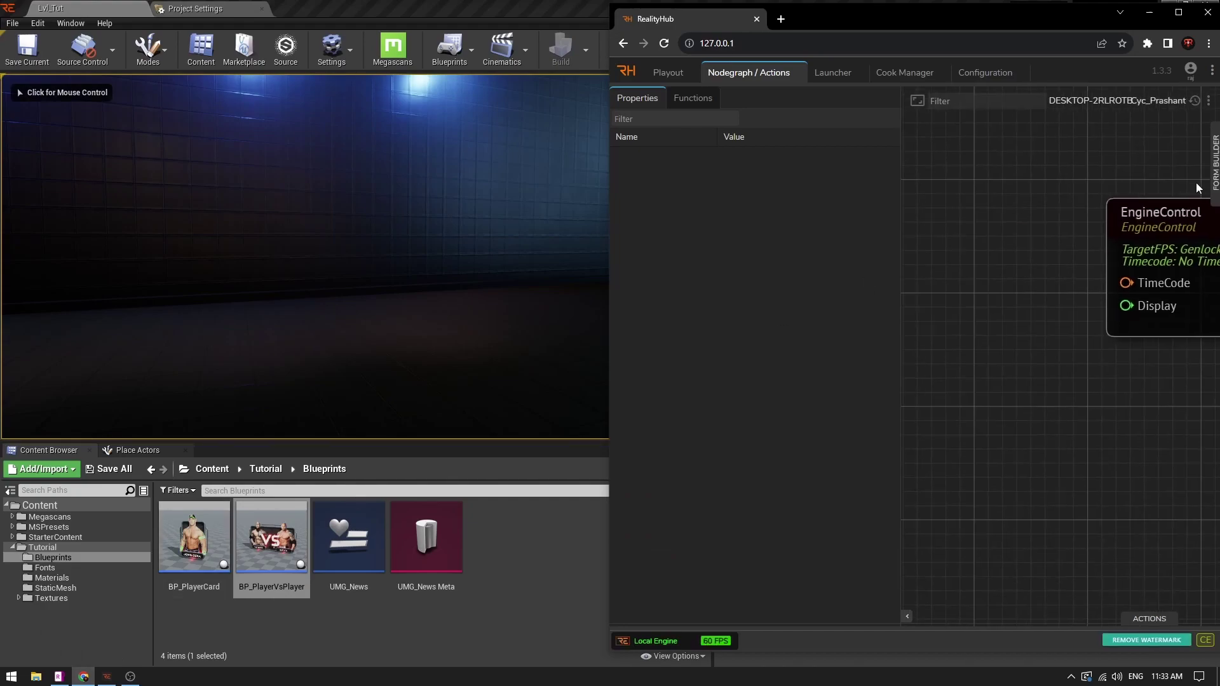
right_click(979, 173)
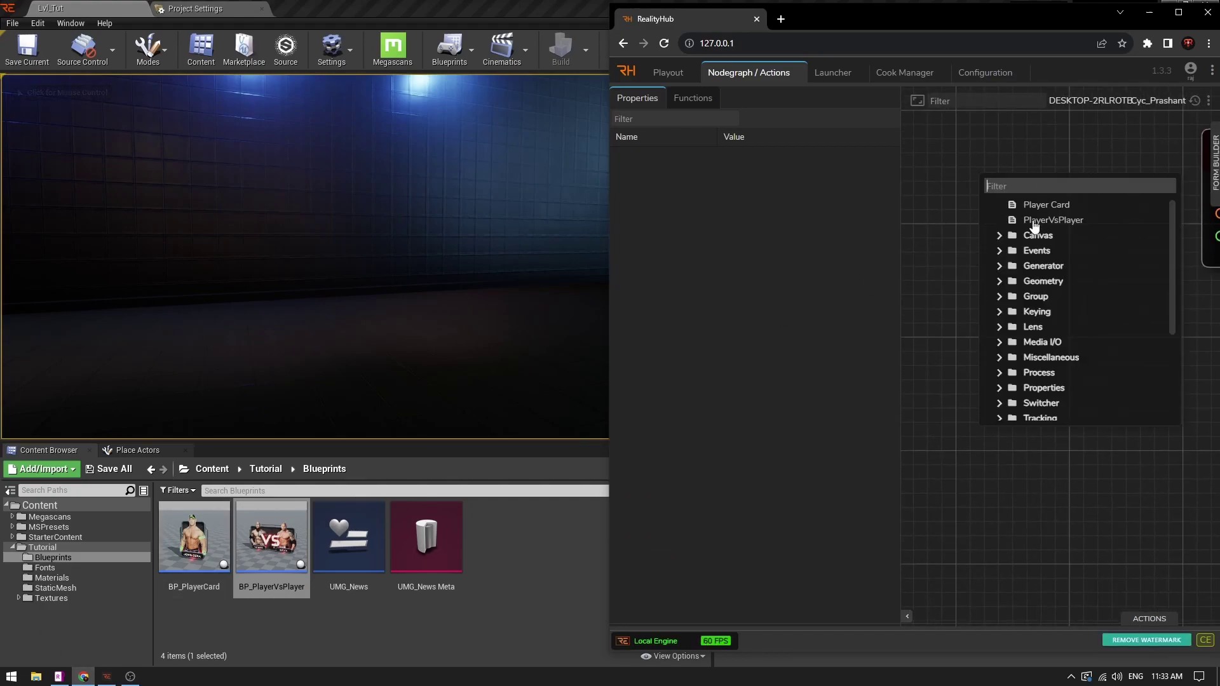
left_click(1014, 223)
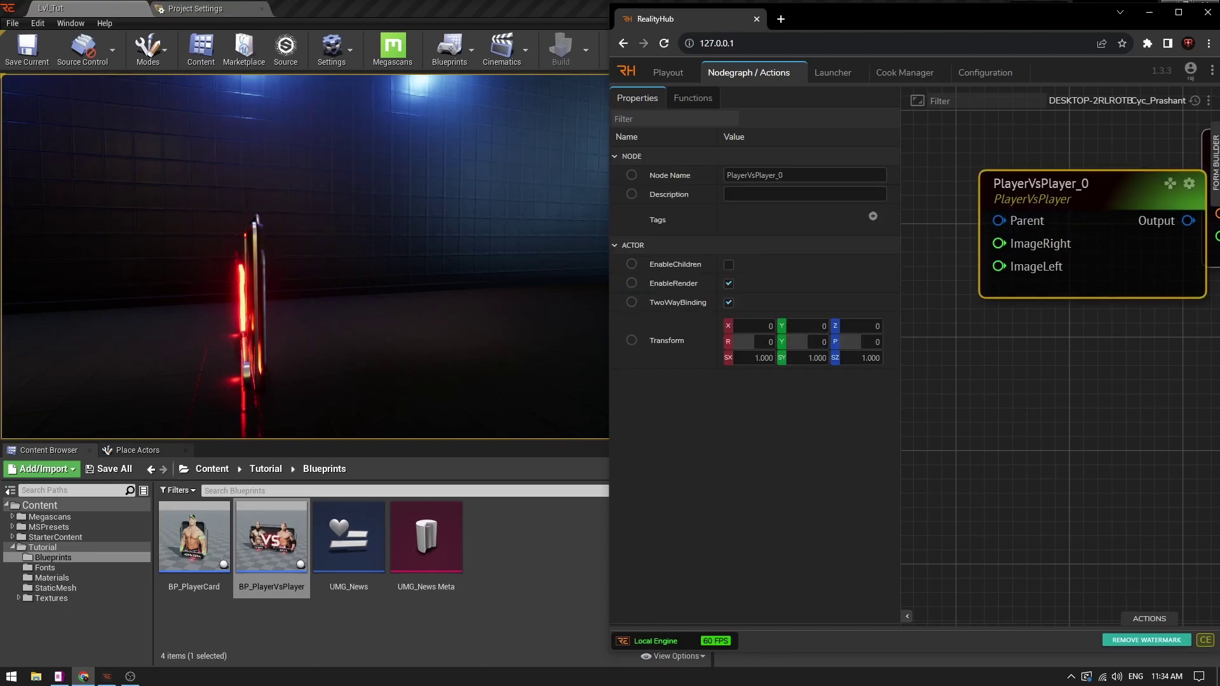
left_click_drag(803, 341, 895, 326)
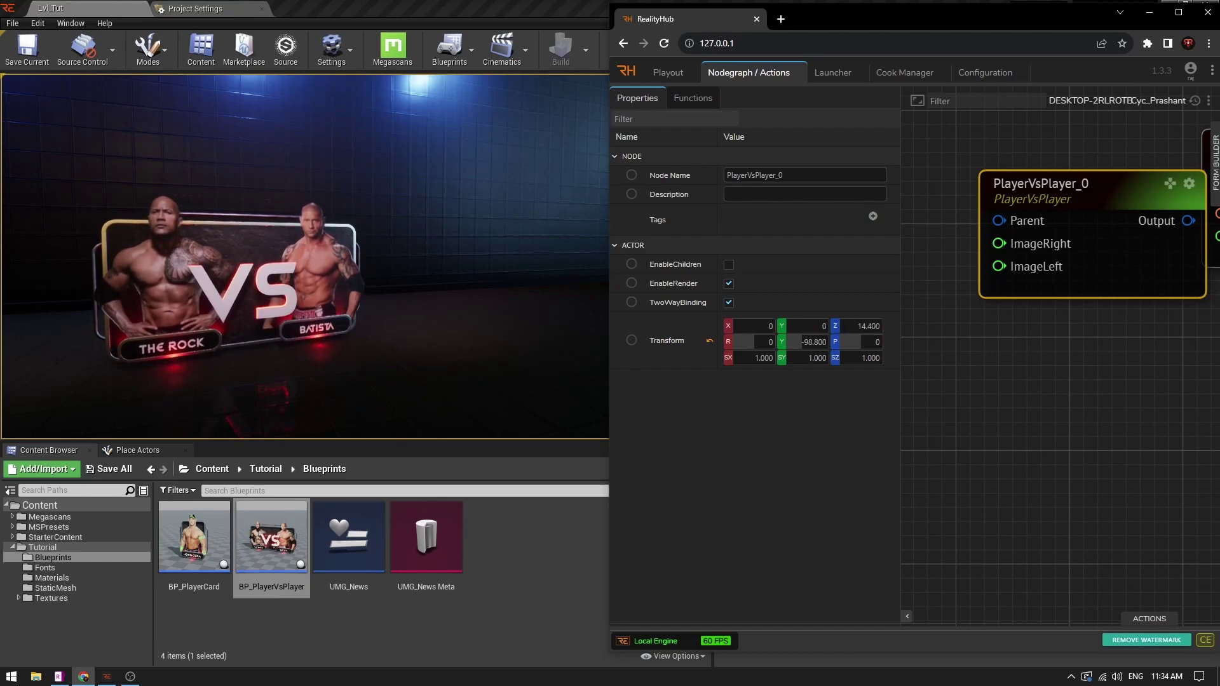
left_click(560, 254)
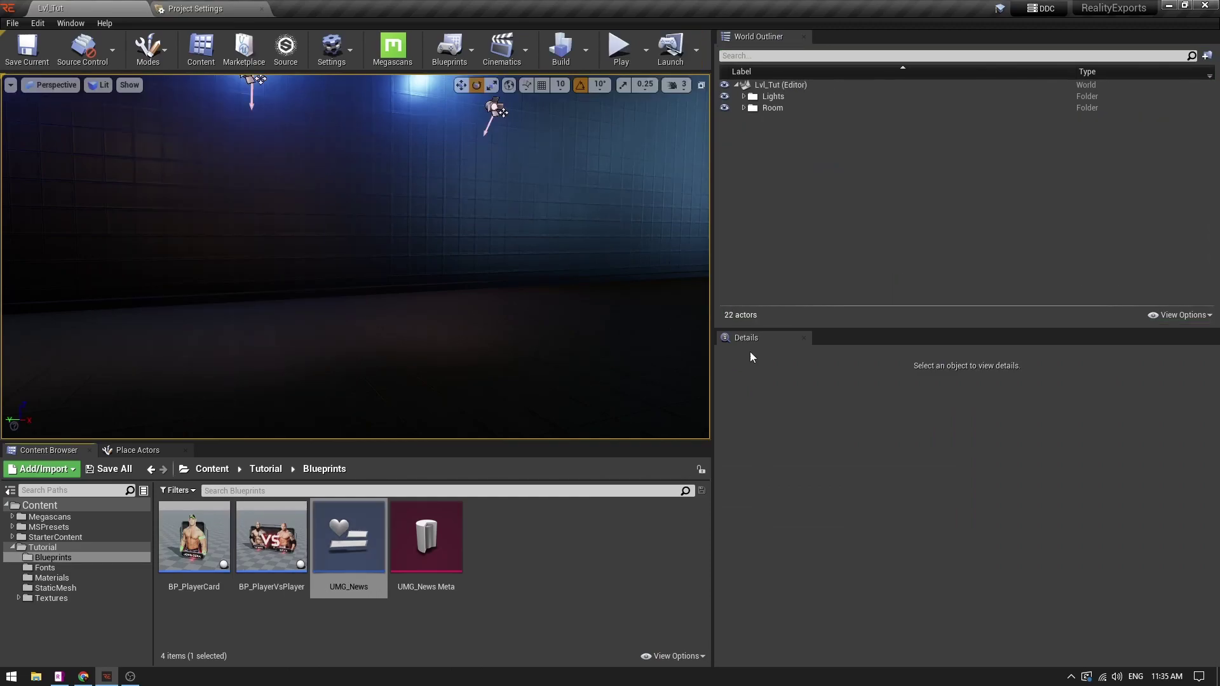
double_click(368, 548)
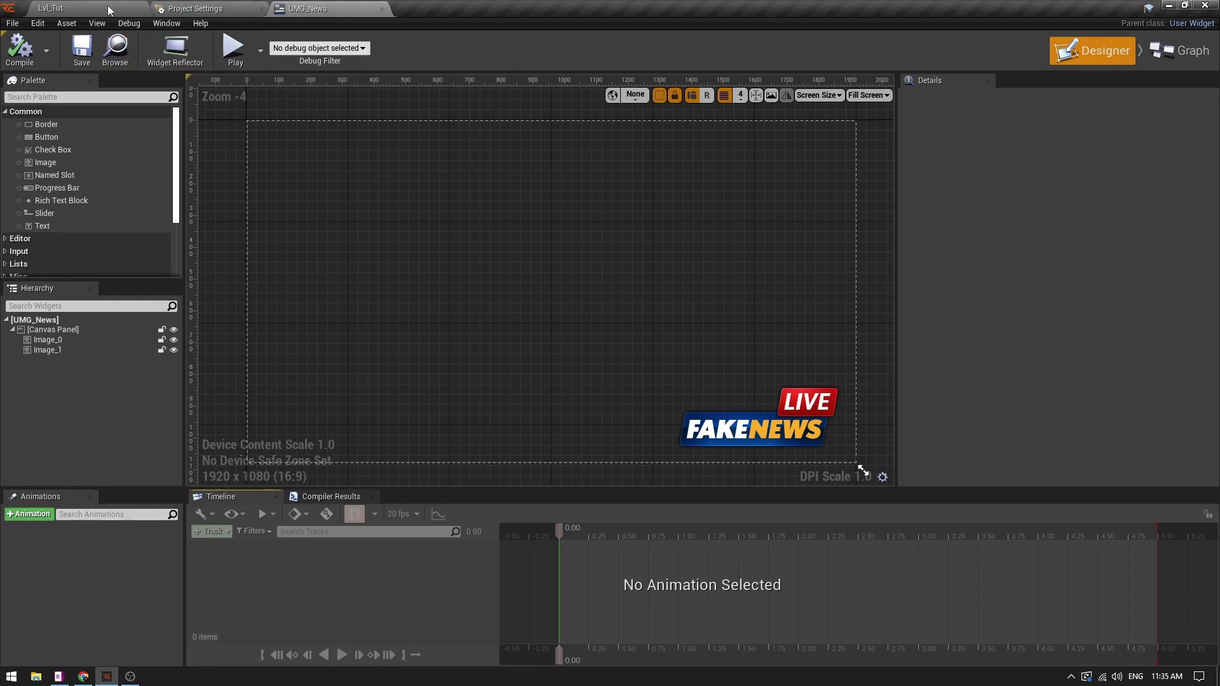
left_click(382, 9)
left_click(89, 8)
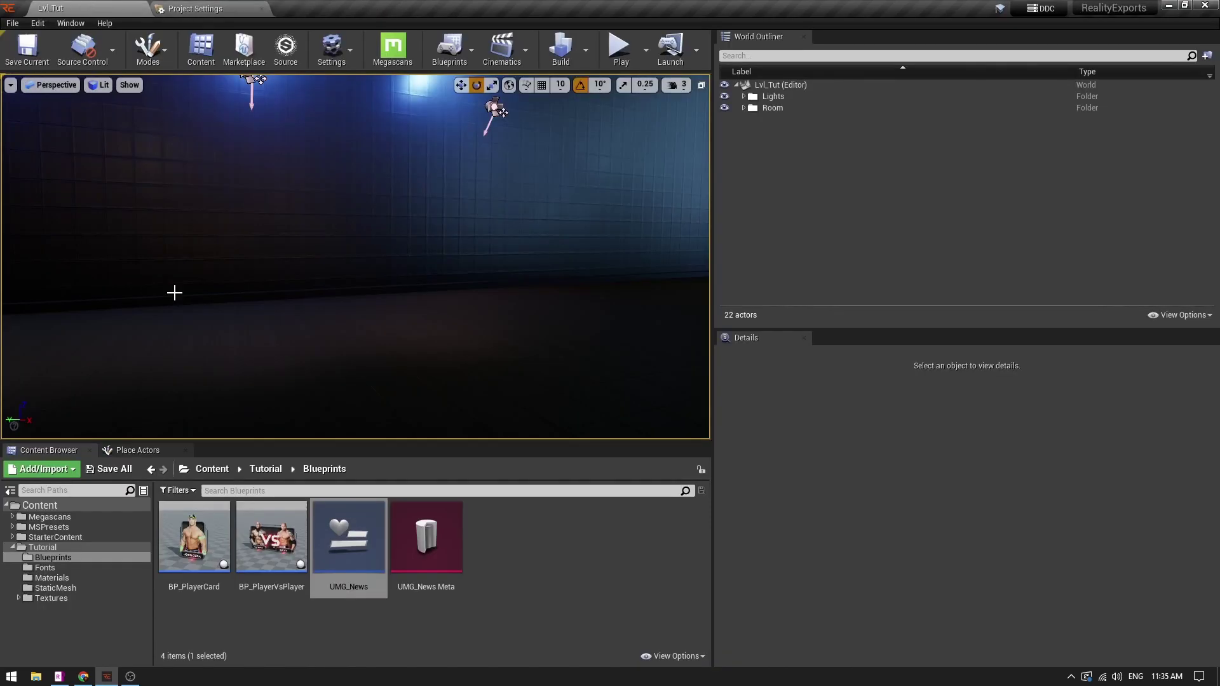
Add a new entry to the Widget Classes exports list in Project Settings.
left_click(354, 538)
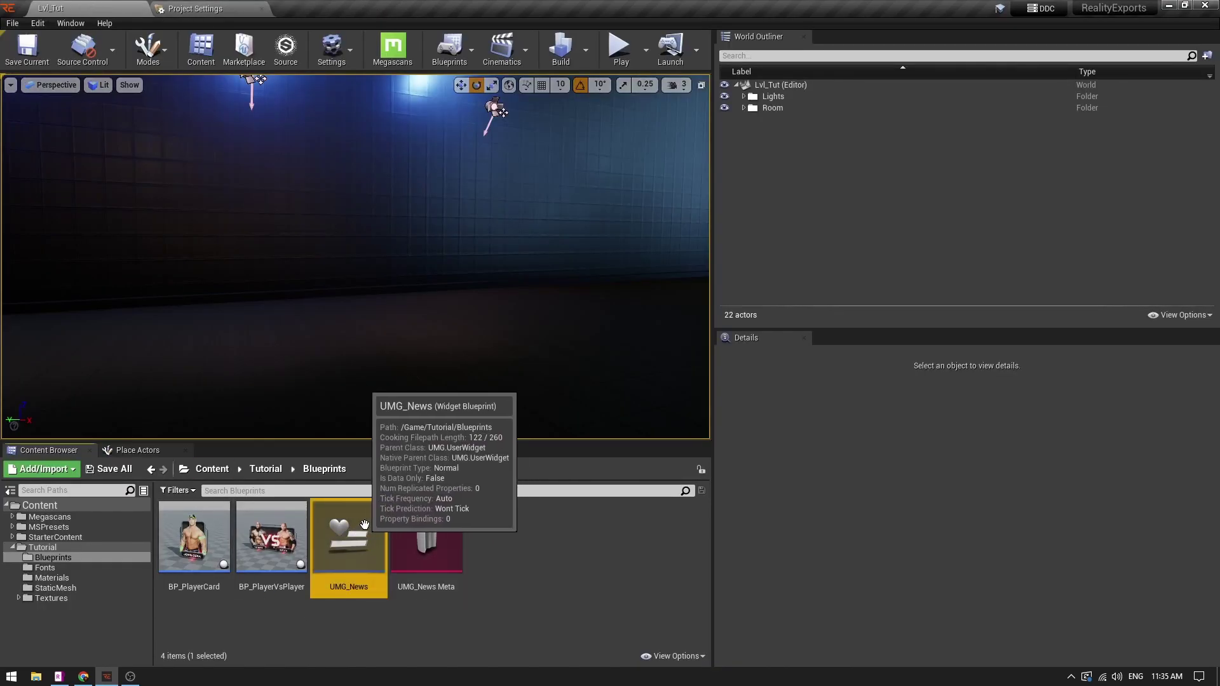
left_click(202, 13)
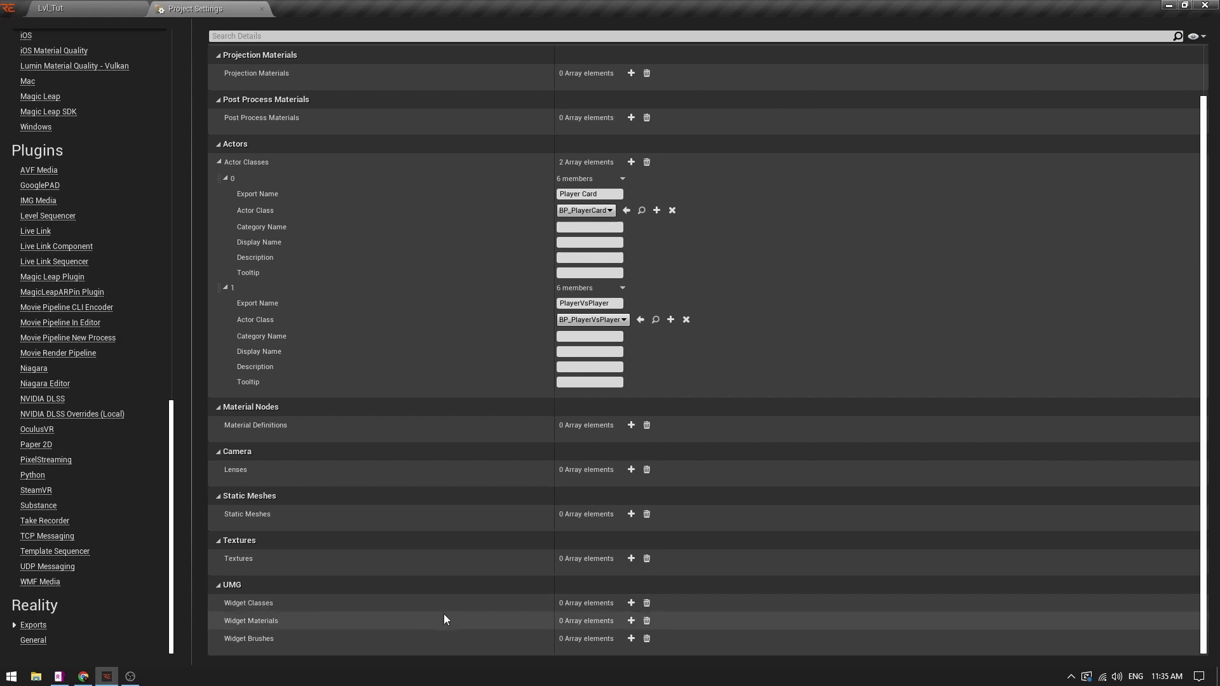
left_click(631, 603)
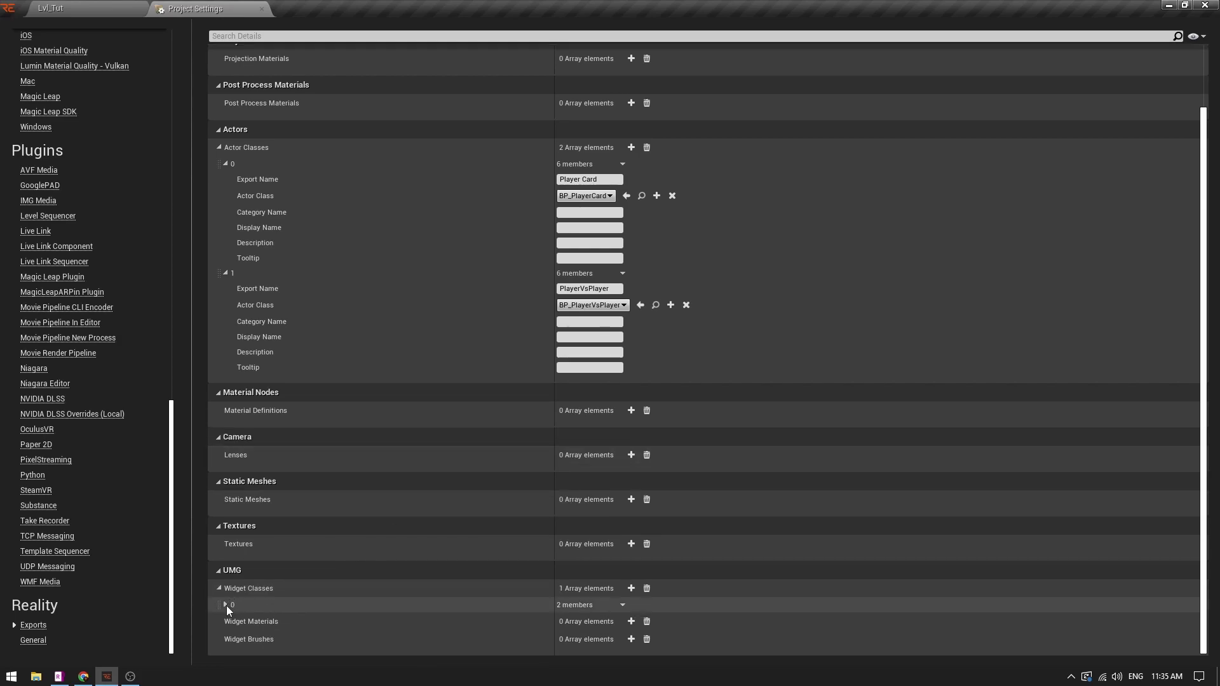
left_click(226, 605)
scroll(448, 516, "down", 1)
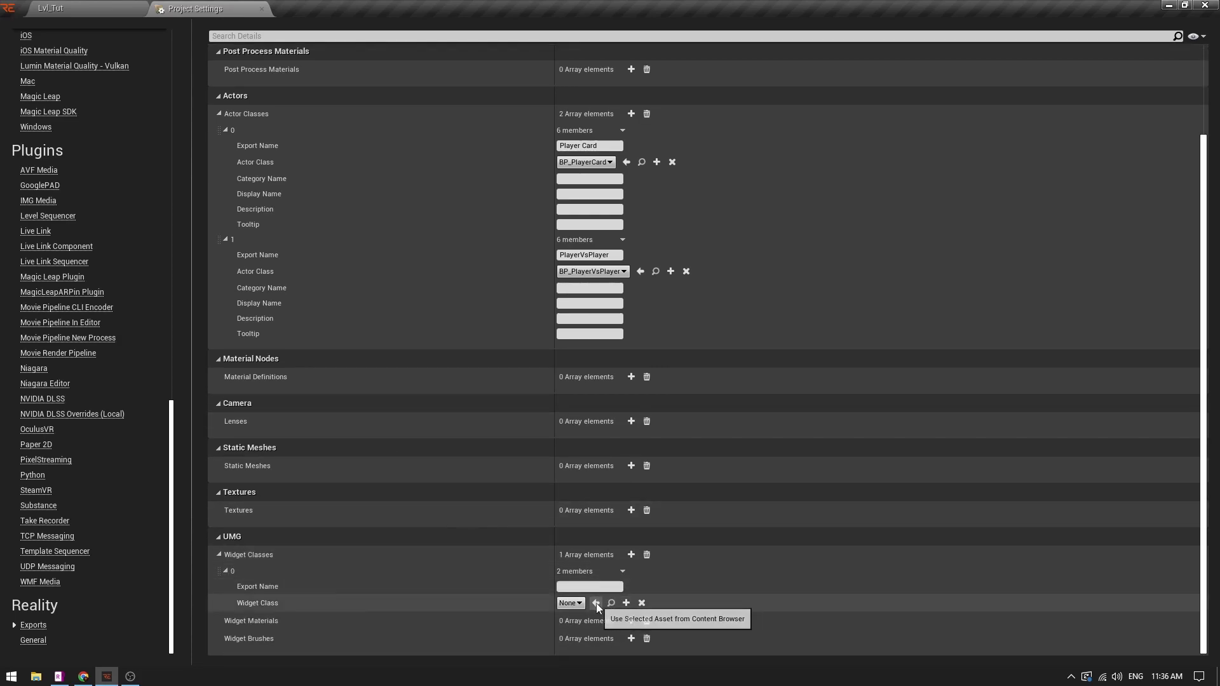
Assign UMG_News to the widget entry, name it 'NewsLogo', and play the level.
left_click(51, 8)
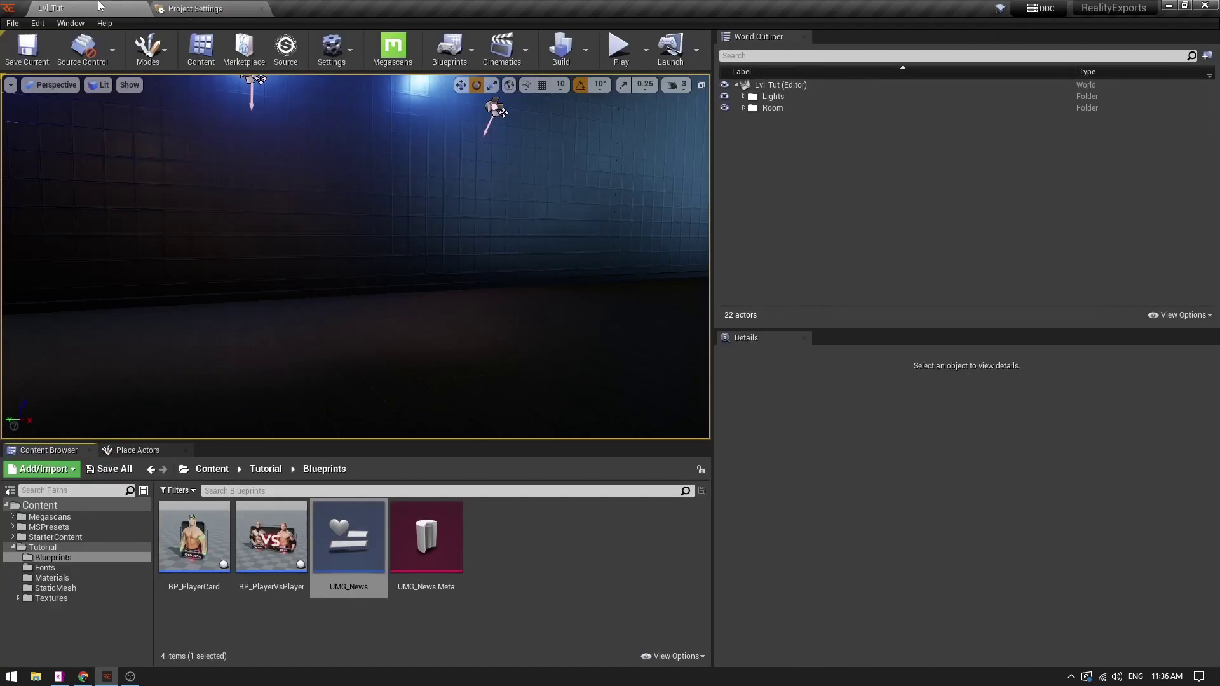
left_click(333, 536)
left_click(195, 9)
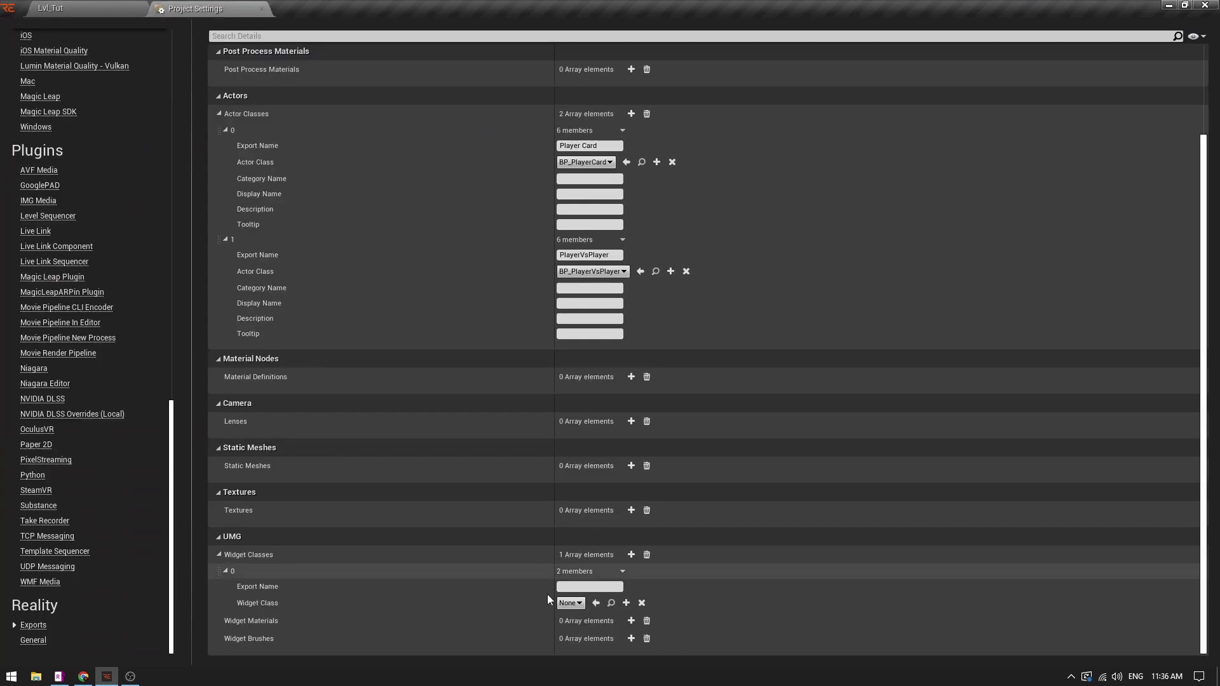
left_click(596, 603)
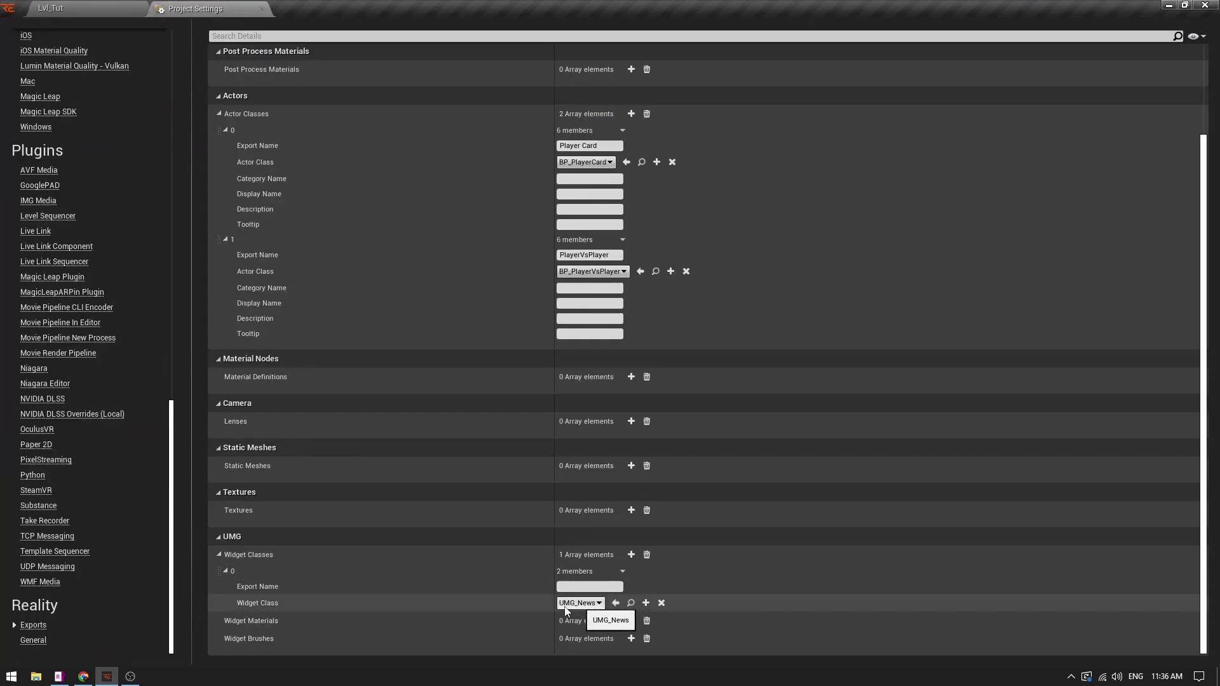
left_click(612, 588)
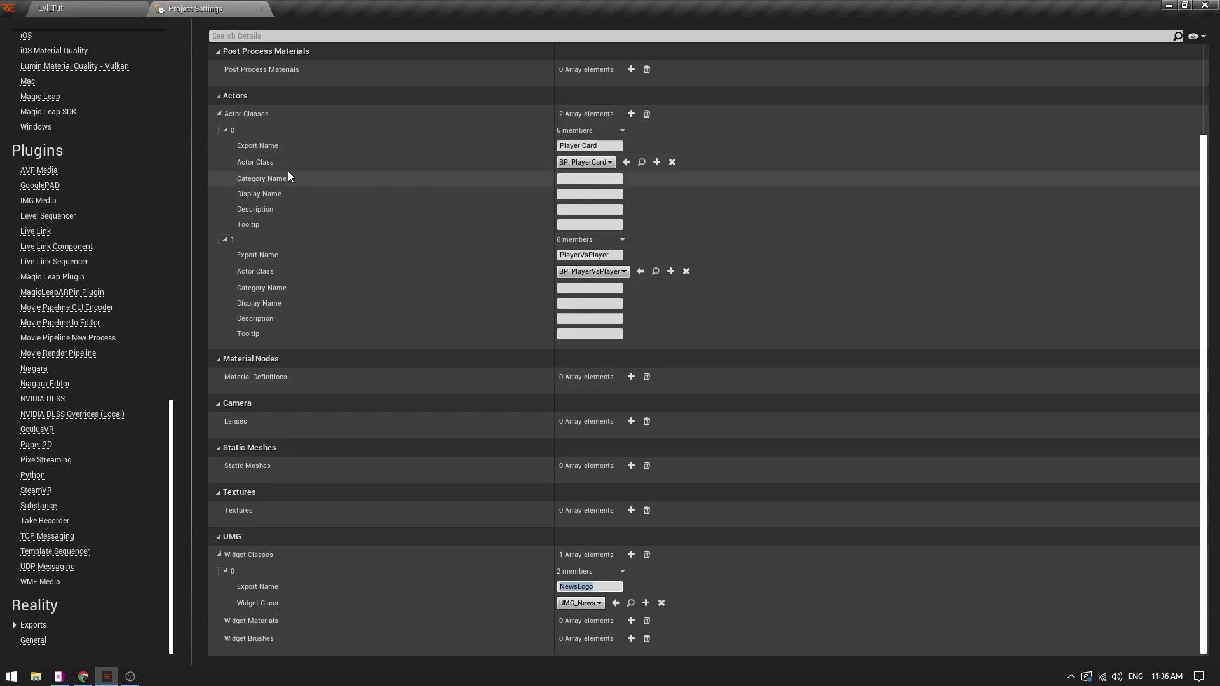
left_click(51, 8)
left_click(616, 56)
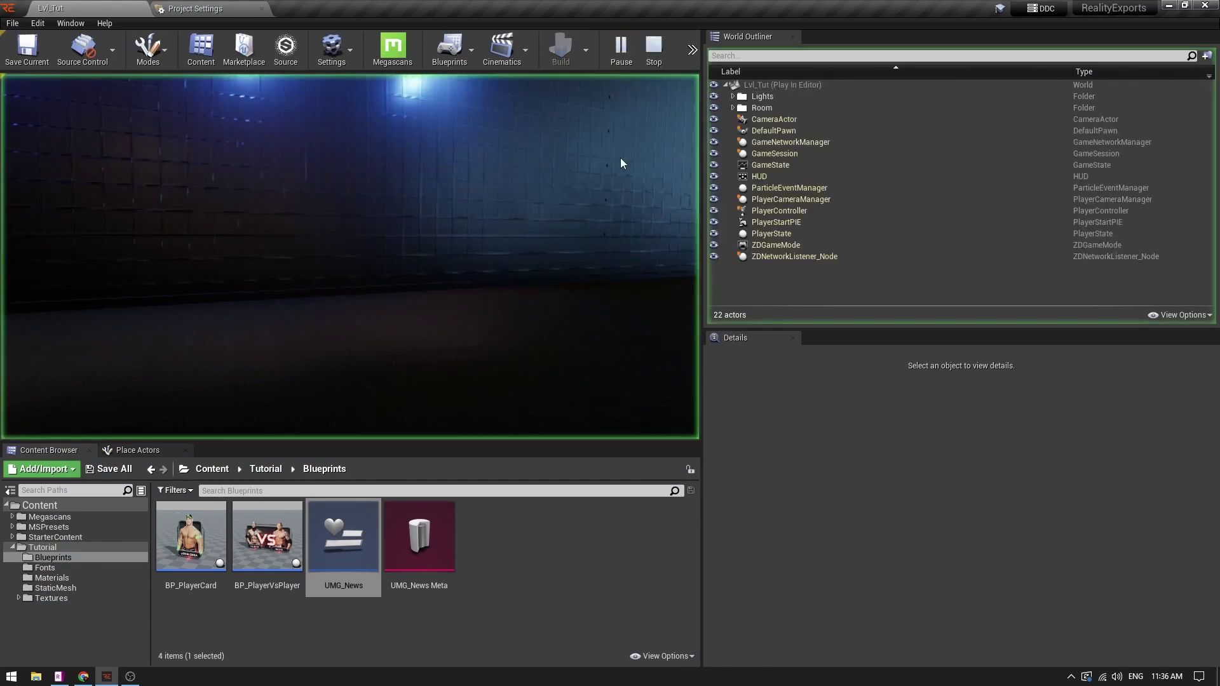
Add a Player Card node in RealityHub and rotate the card to face the camera.
left_click(82, 677)
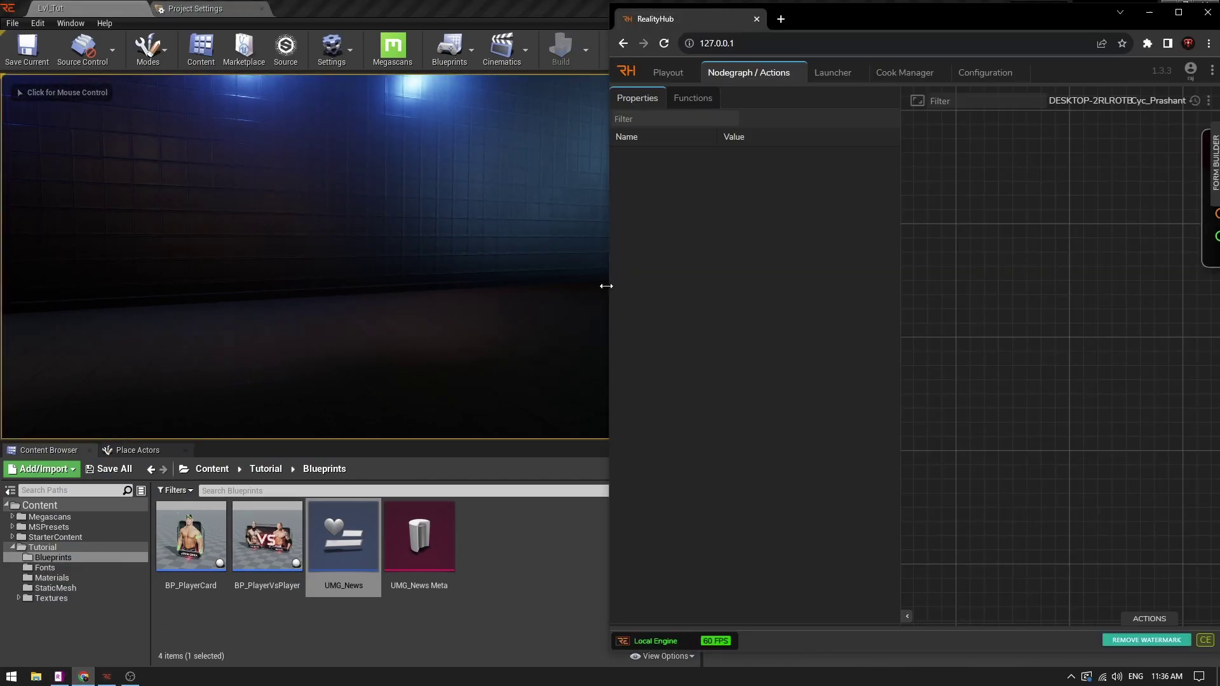
left_click_drag(612, 284, 529, 284)
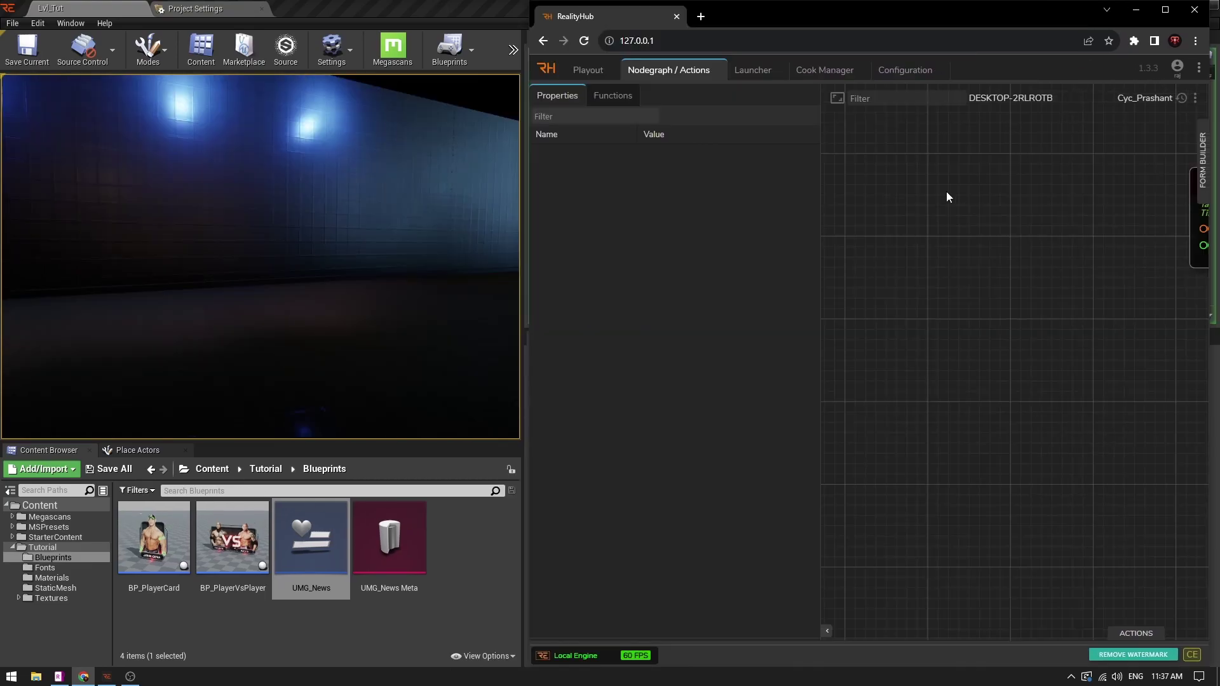
right_click(903, 184)
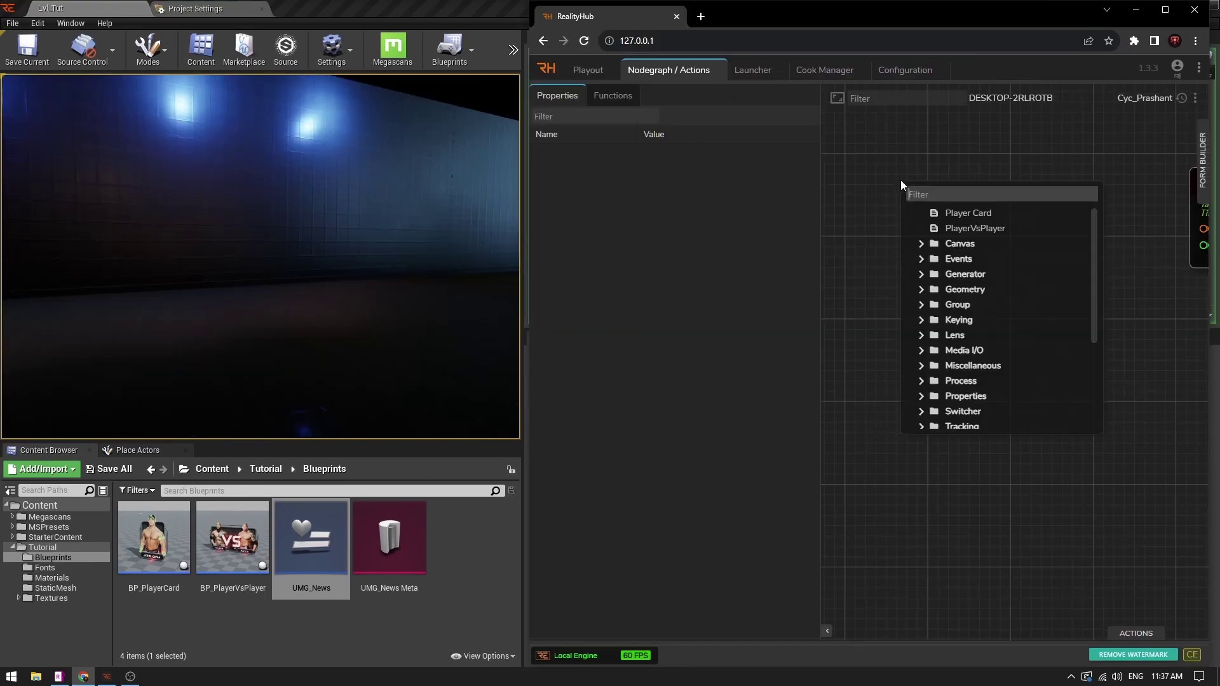
left_click(961, 215)
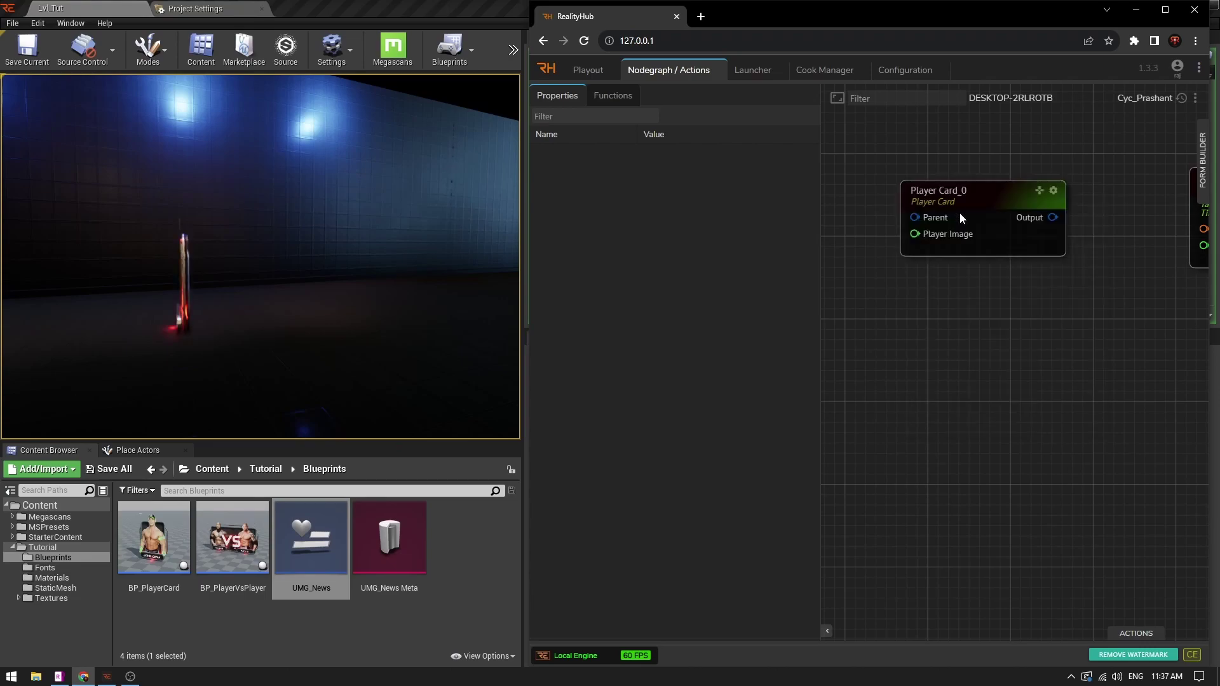
left_click(945, 202)
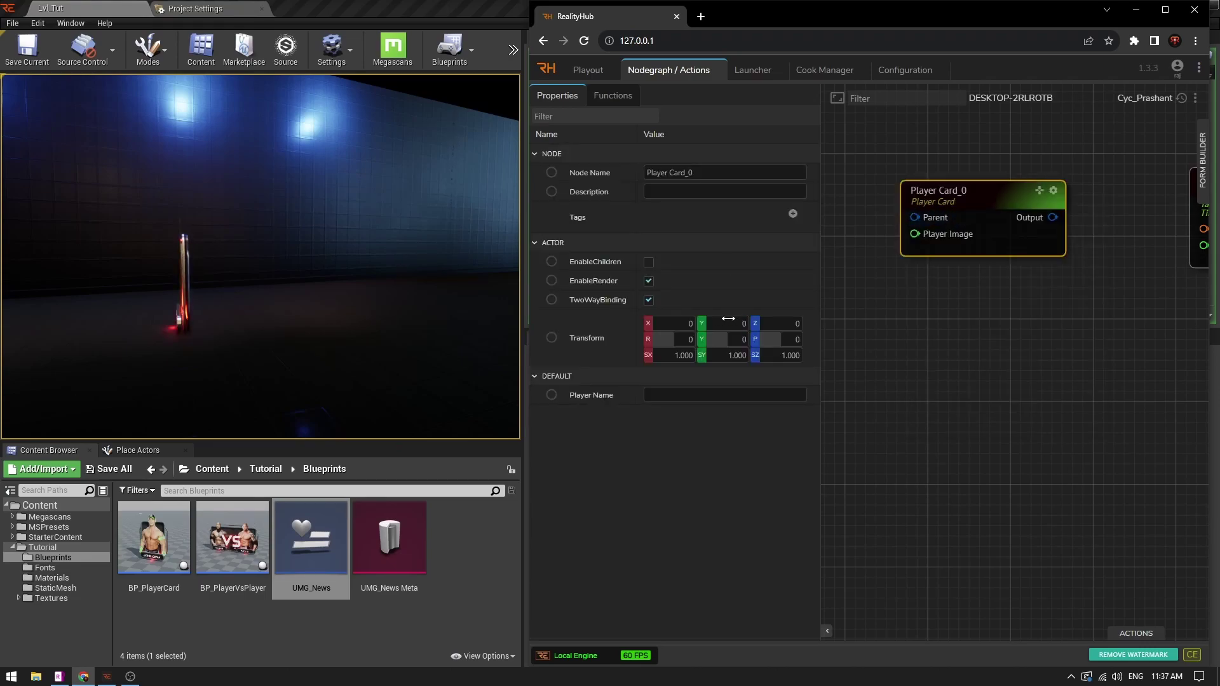
mouse_move(724, 339)
left_mouse_down()
mouse_move(673, 340)
mouse_move(724, 325)
left_mouse_up()
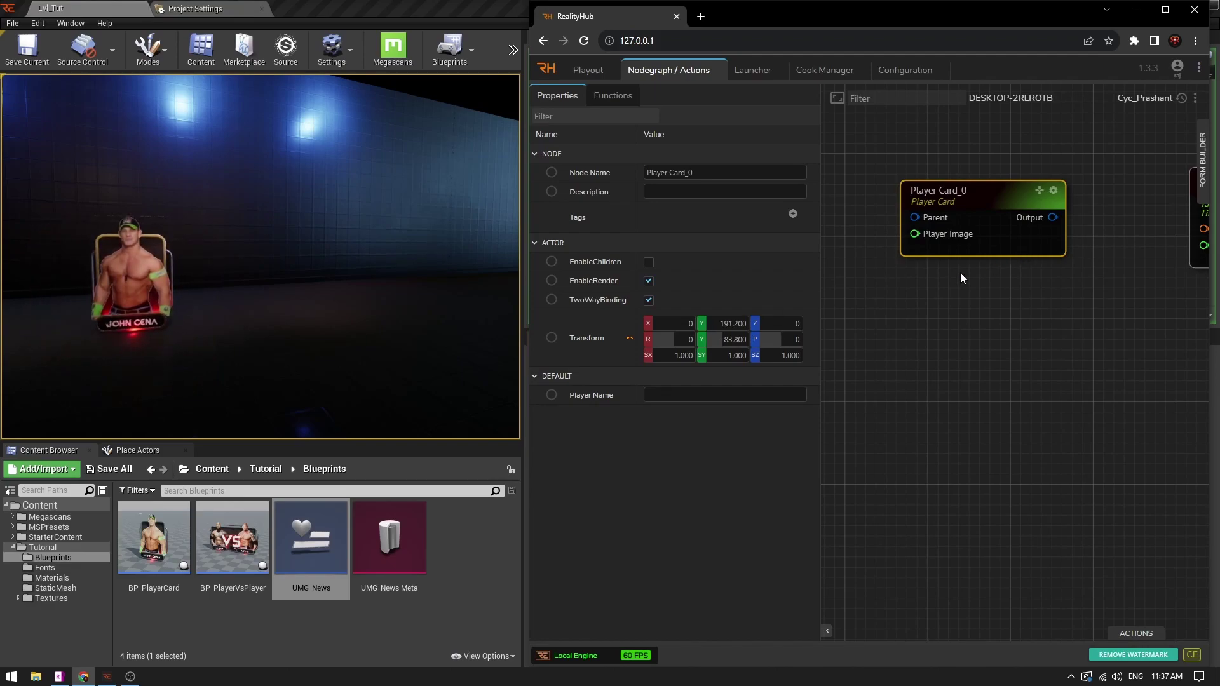
Add a PlayerVsPlayer node and slide the VS card beside the player card.
right_click(940, 282)
left_click(994, 326)
left_click(964, 303)
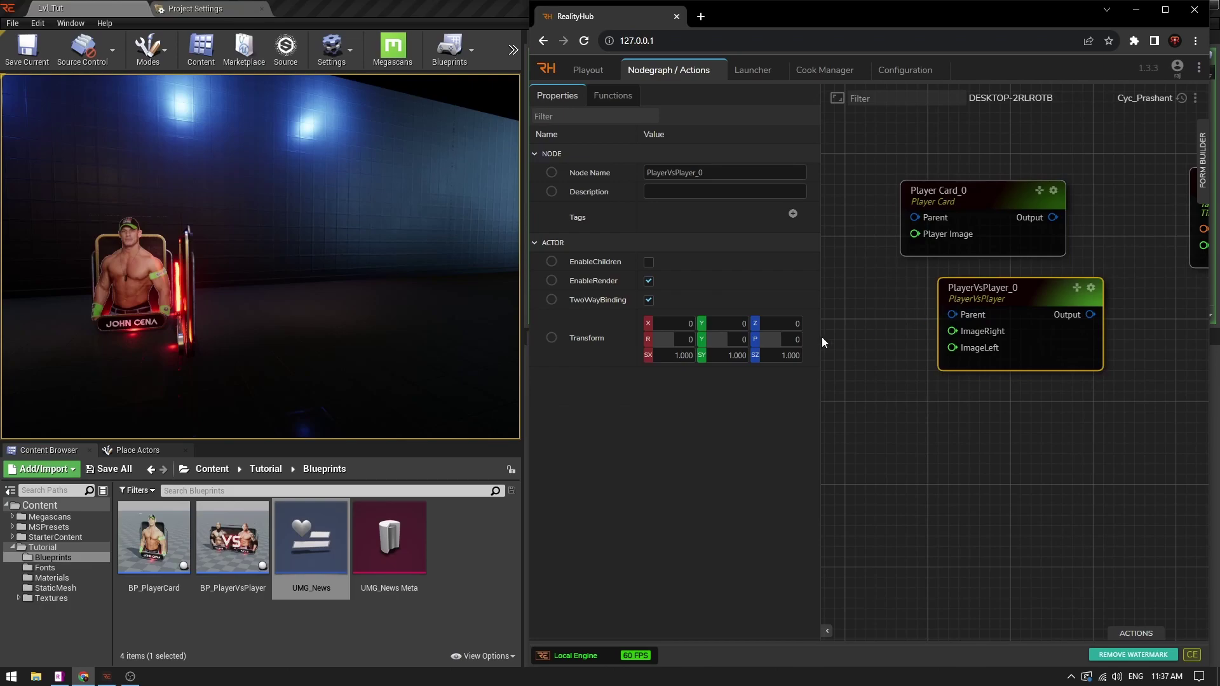
mouse_move(727, 332)
left_mouse_down()
mouse_move(699, 333)
mouse_move(722, 339)
left_mouse_up()
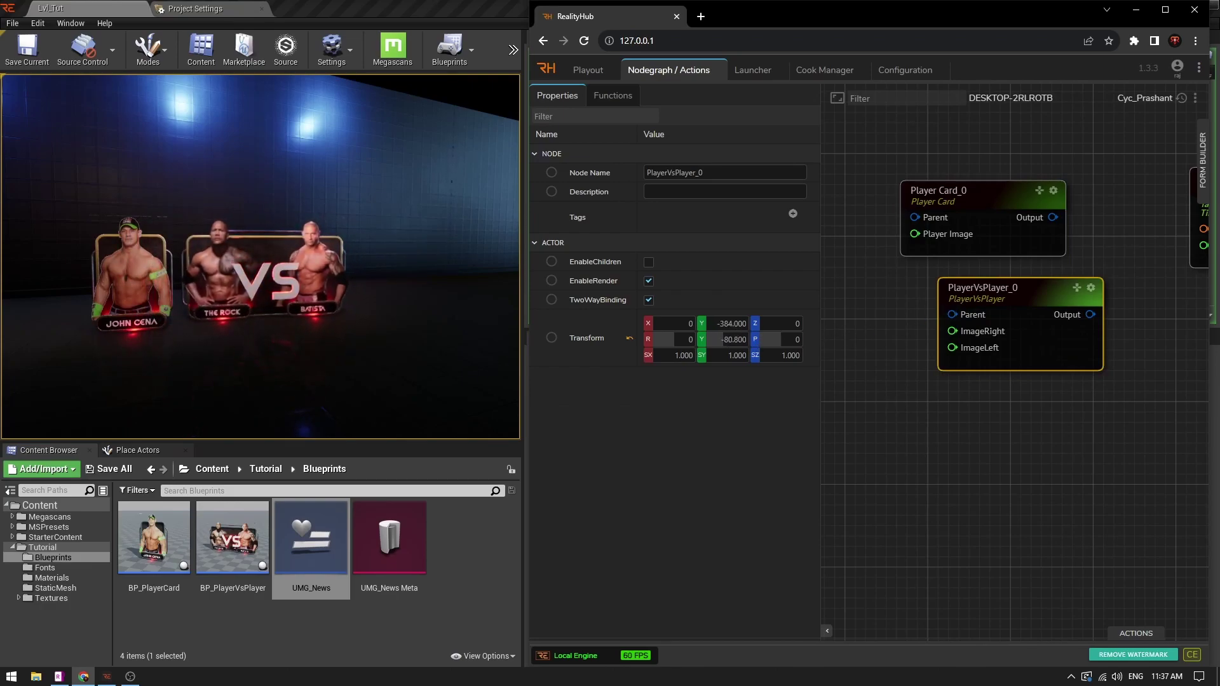
scroll(1005, 456, "down", 3)
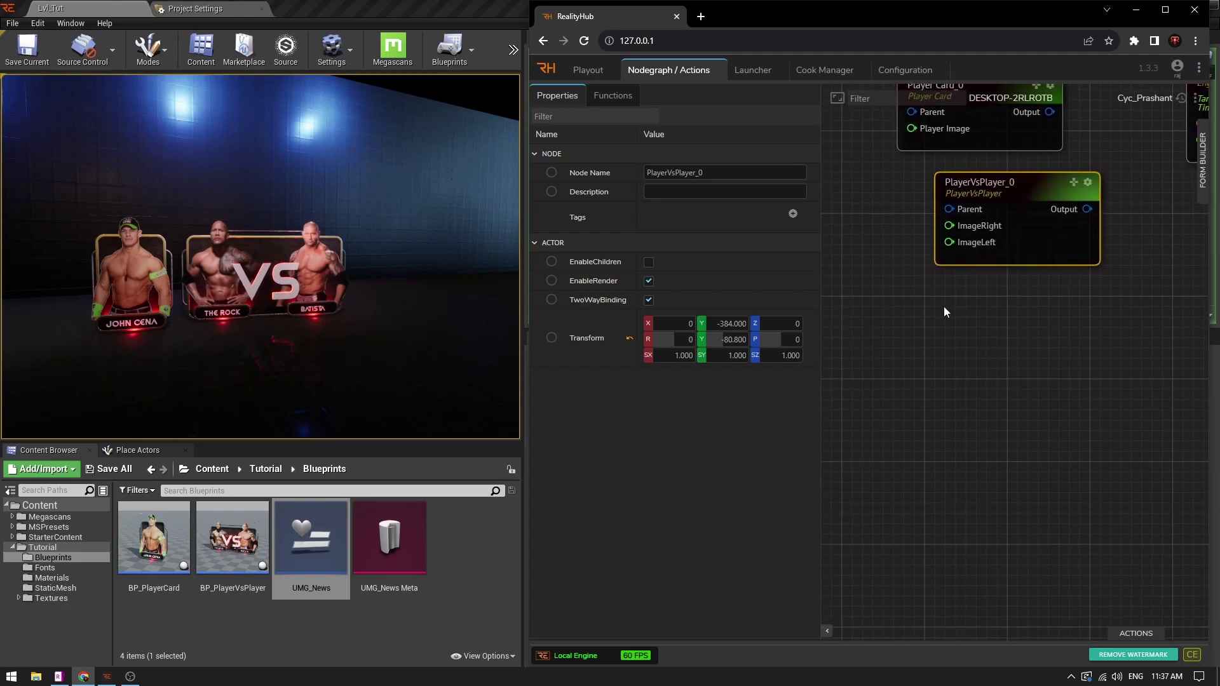
Add a NewsLogo node from the UMG > Templates category and move it lower in the graph.
right_click(962, 305)
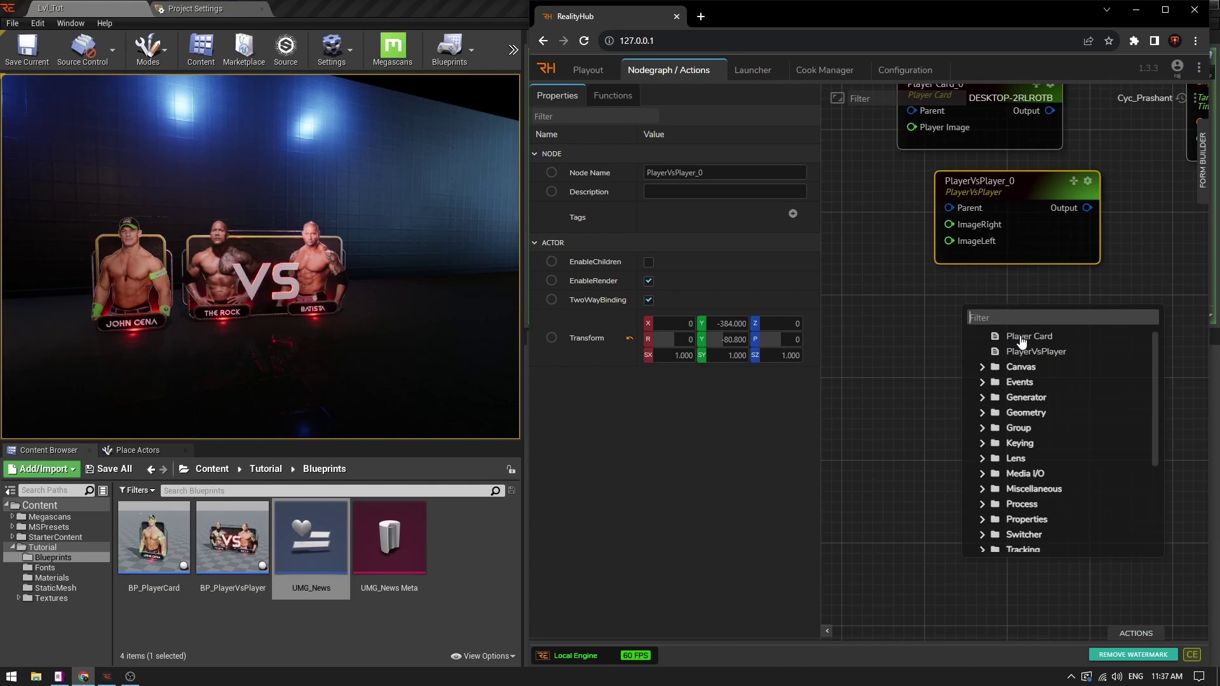
left_click(914, 314)
scroll(920, 326, "down", 2)
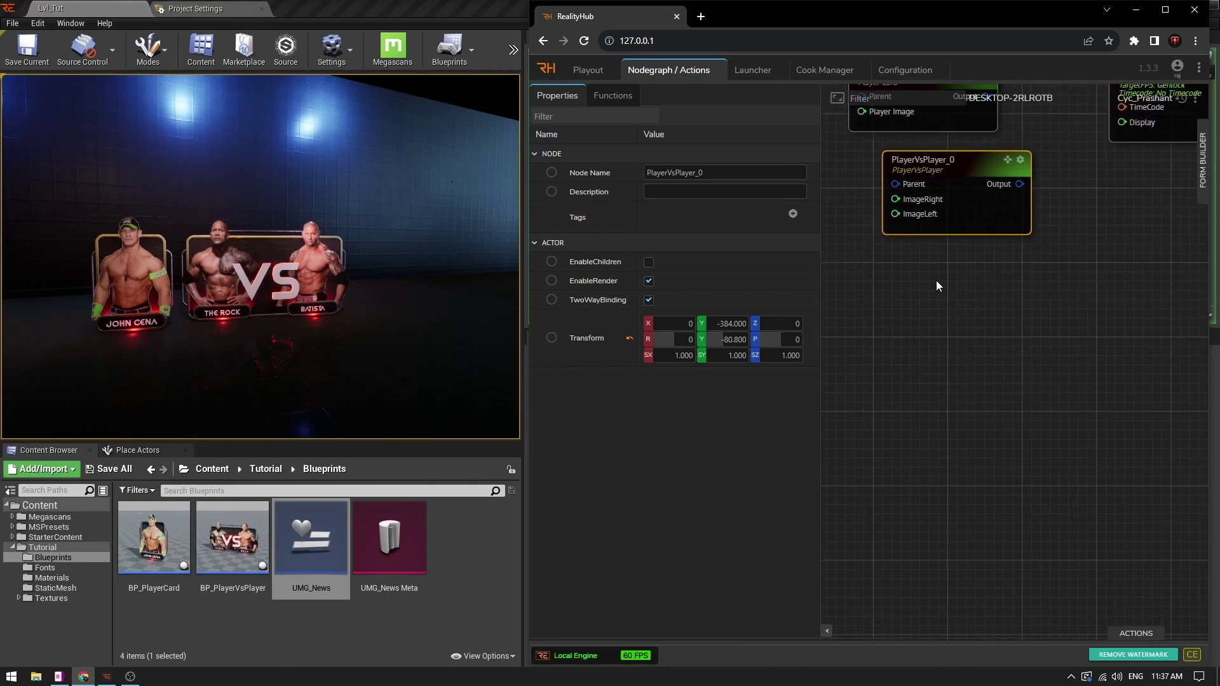
right_click(917, 300)
scroll(962, 383, "down", 4)
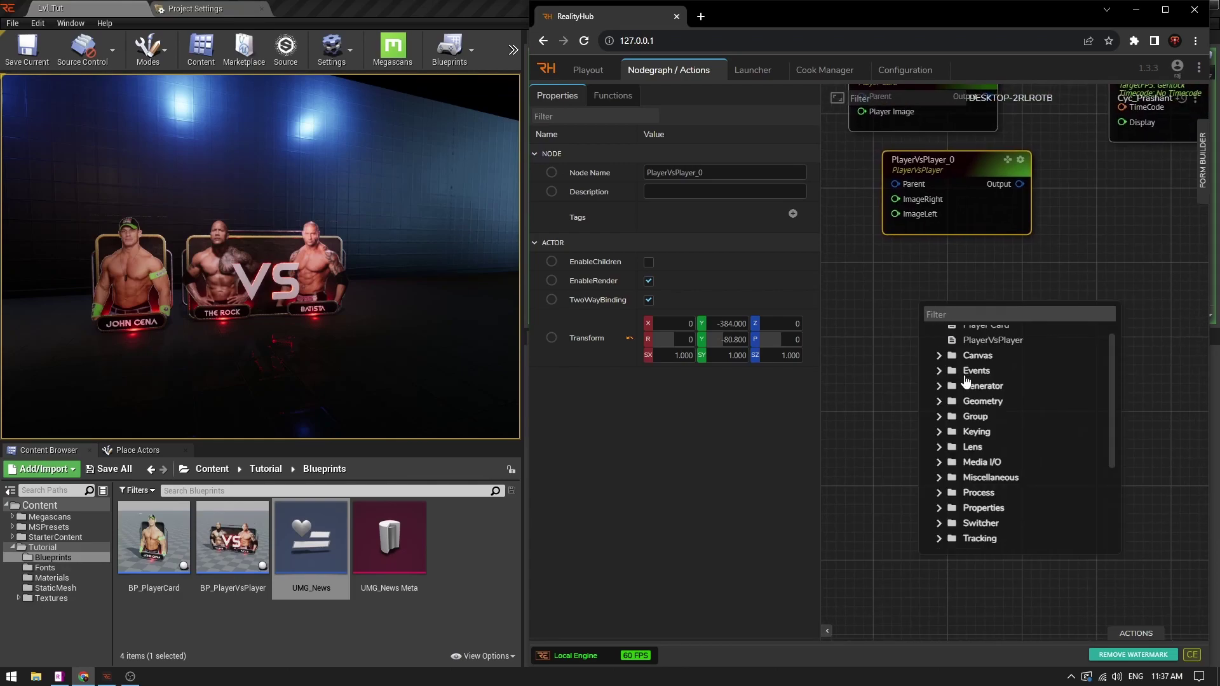
left_click(876, 308)
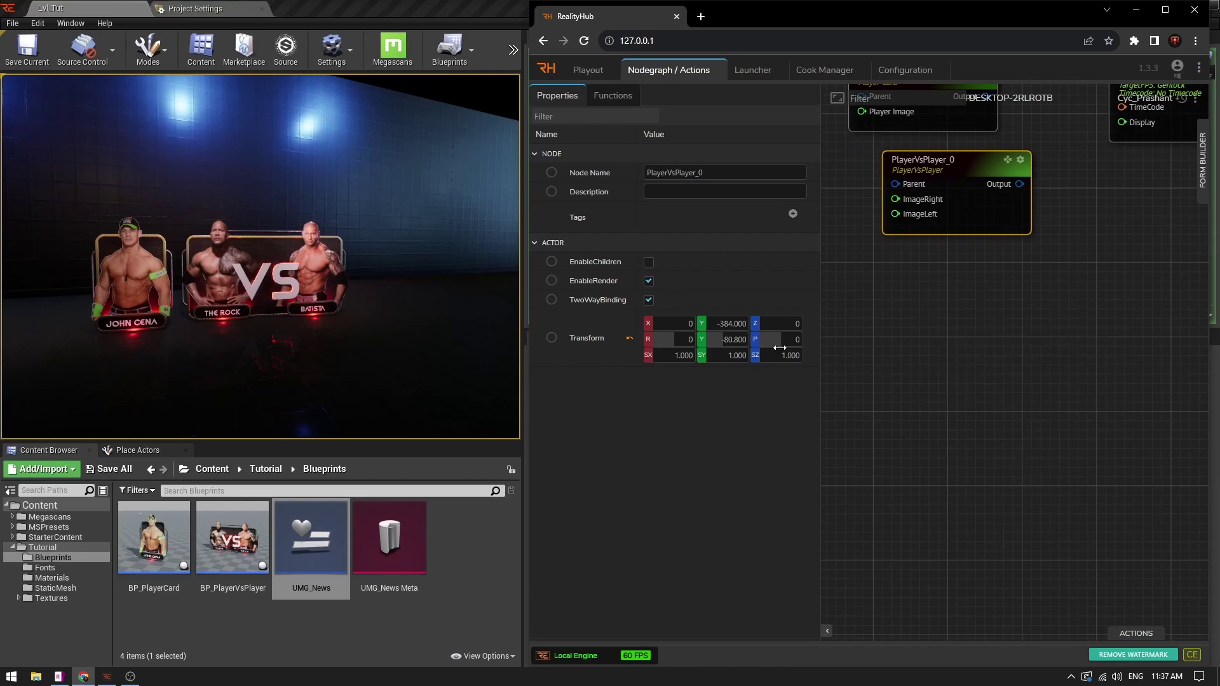
right_click(920, 288)
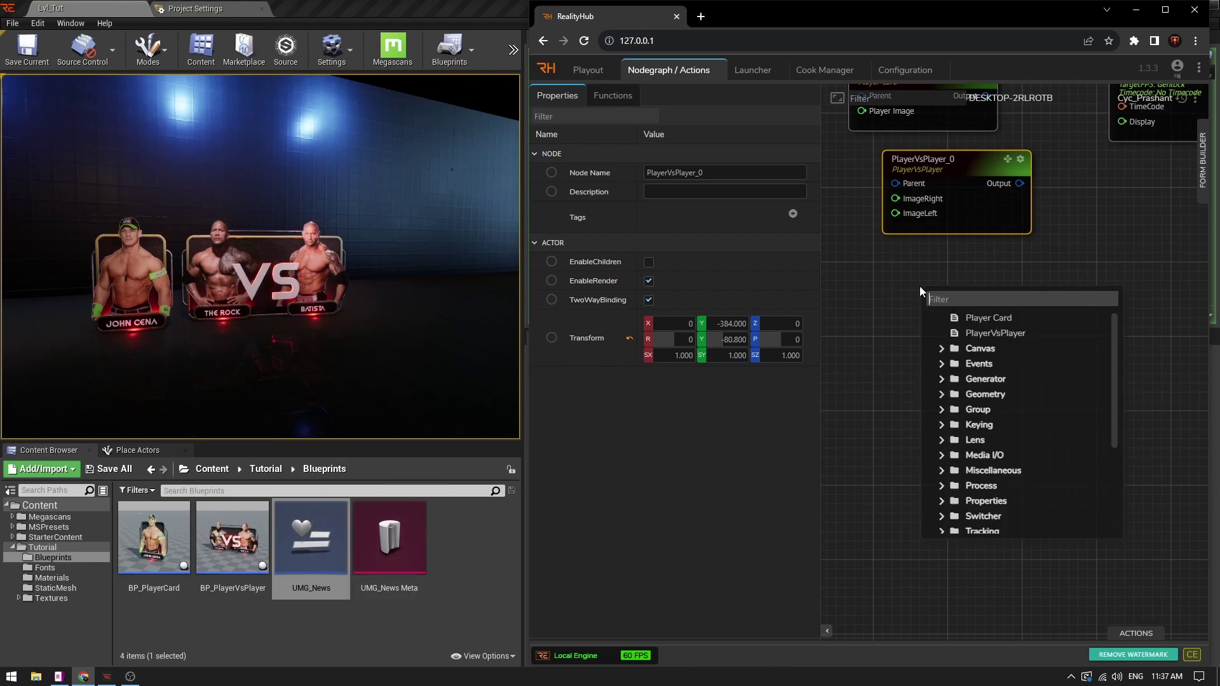
scroll(972, 484, "down", 3)
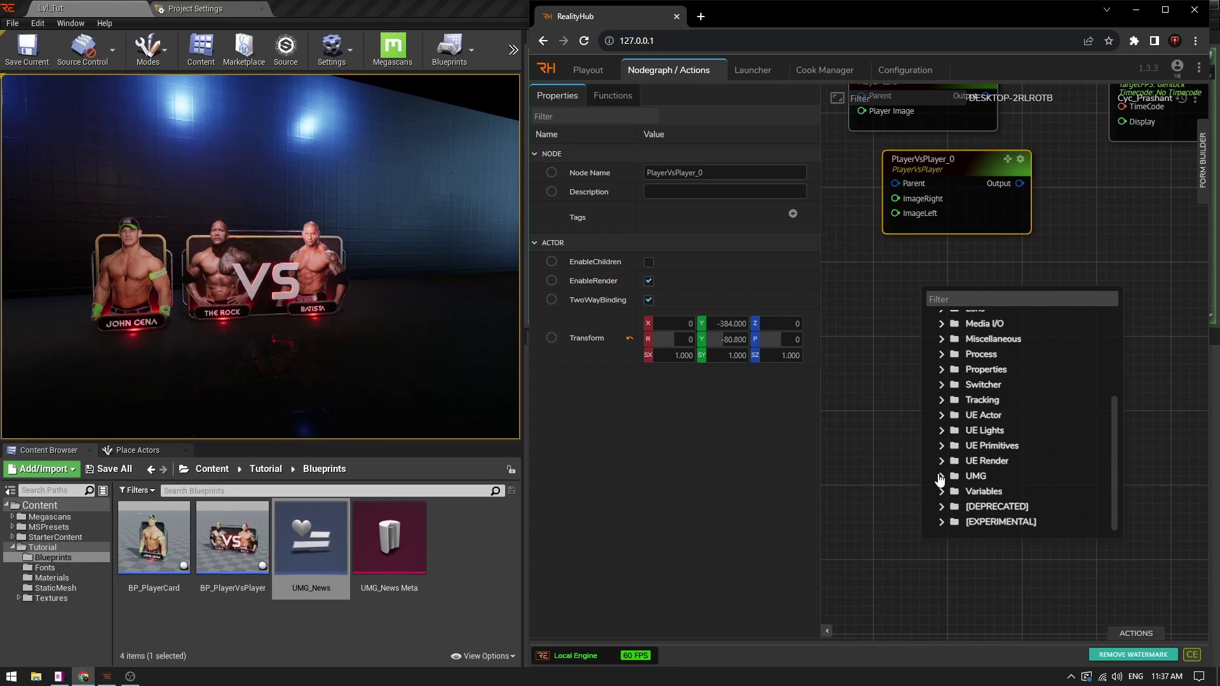
left_click(941, 476)
scroll(953, 479, "down", 2)
left_click(953, 477)
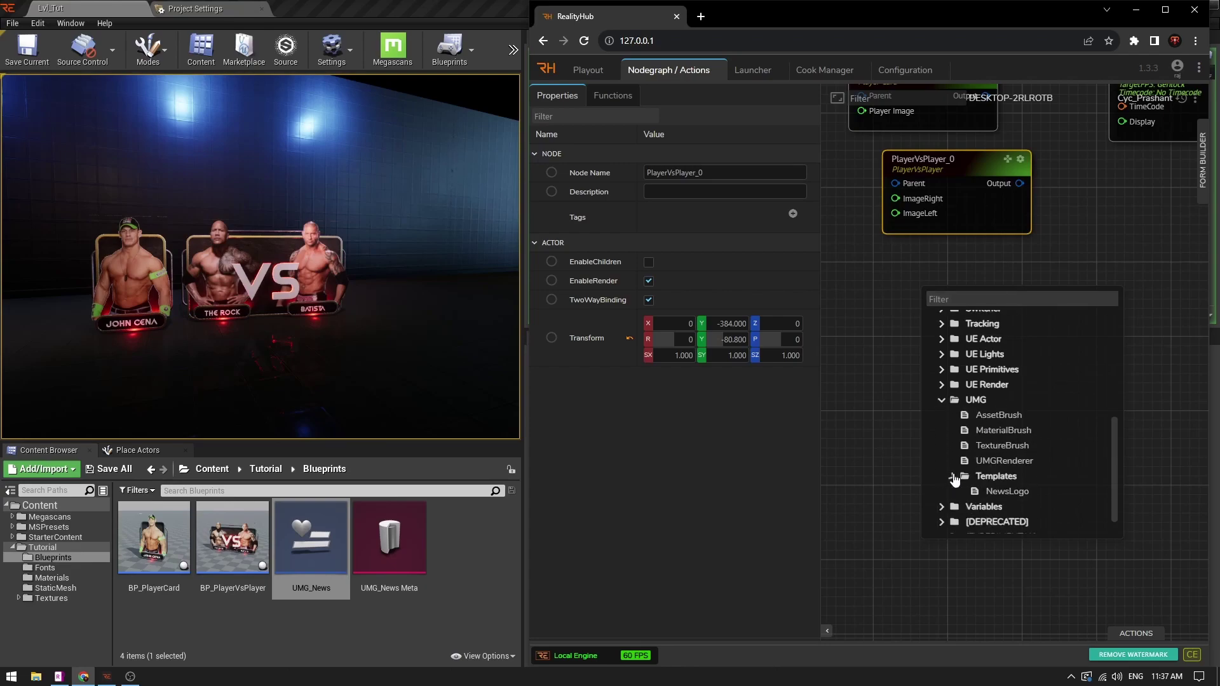
left_click(1000, 493)
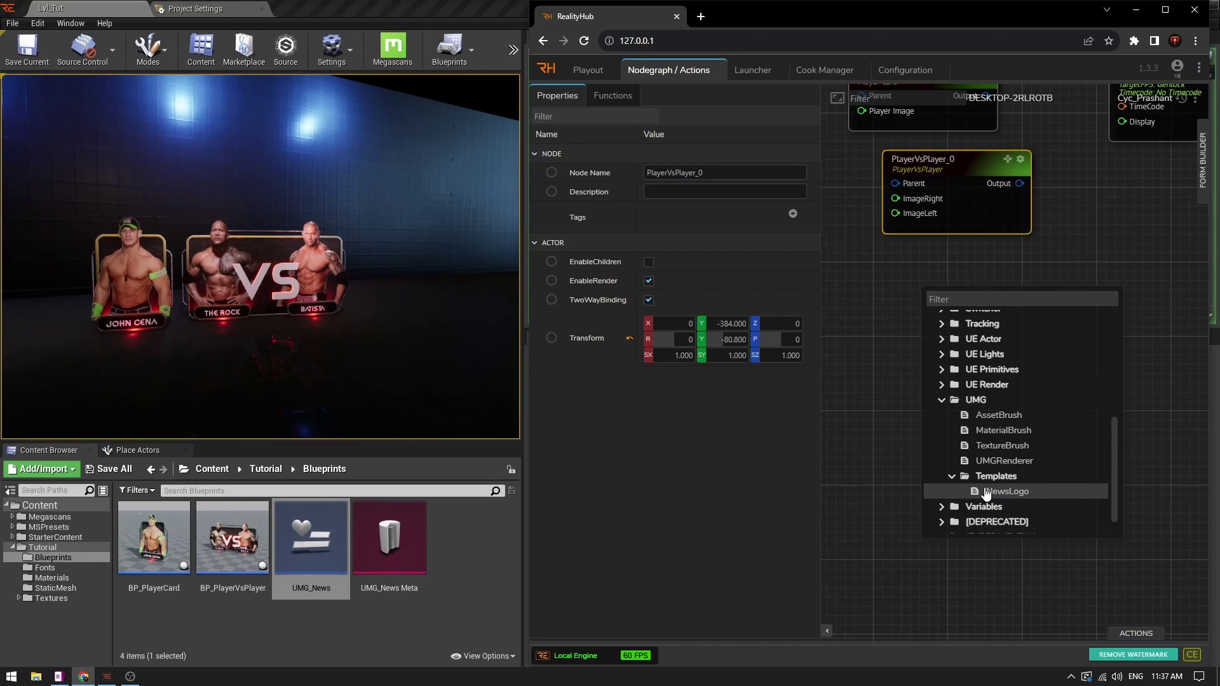
double_click(985, 493)
left_click_drag(958, 307, 917, 212)
Rearrange the EngineControl and NewsLogo_0 nodes in the graph.
scroll(956, 336, "down", 3)
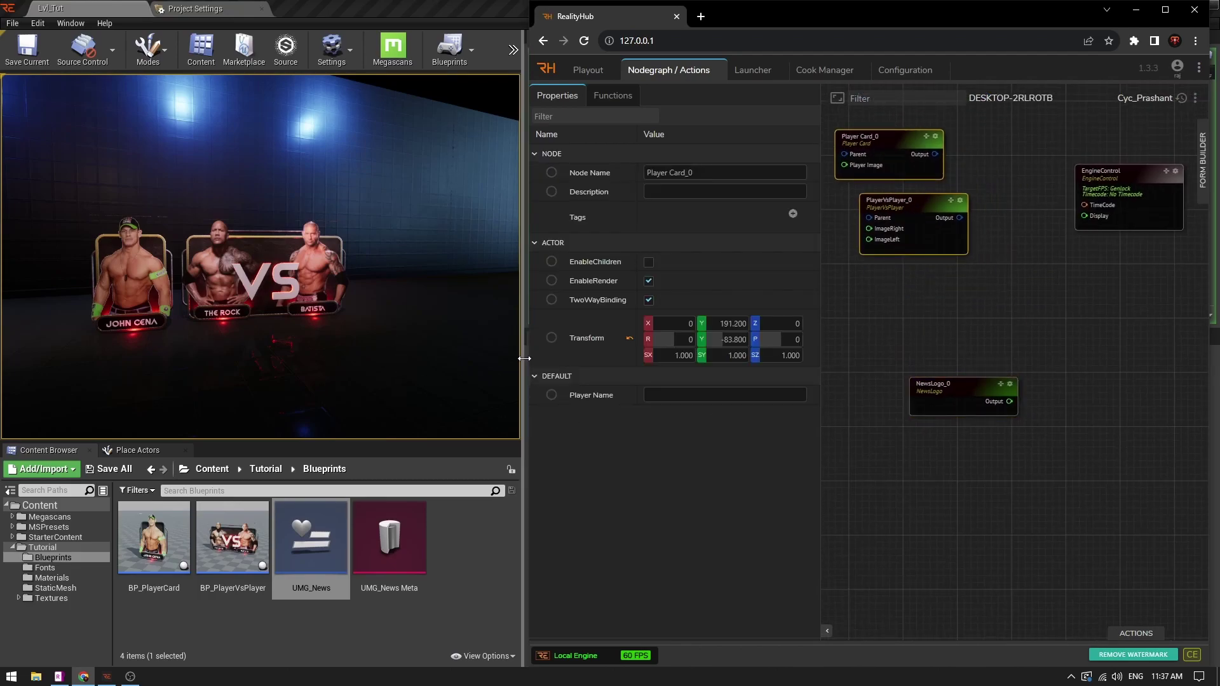
left_click_drag(949, 322, 856, 372)
left_click_drag(1046, 221, 1133, 244)
left_click_drag(868, 443, 904, 438)
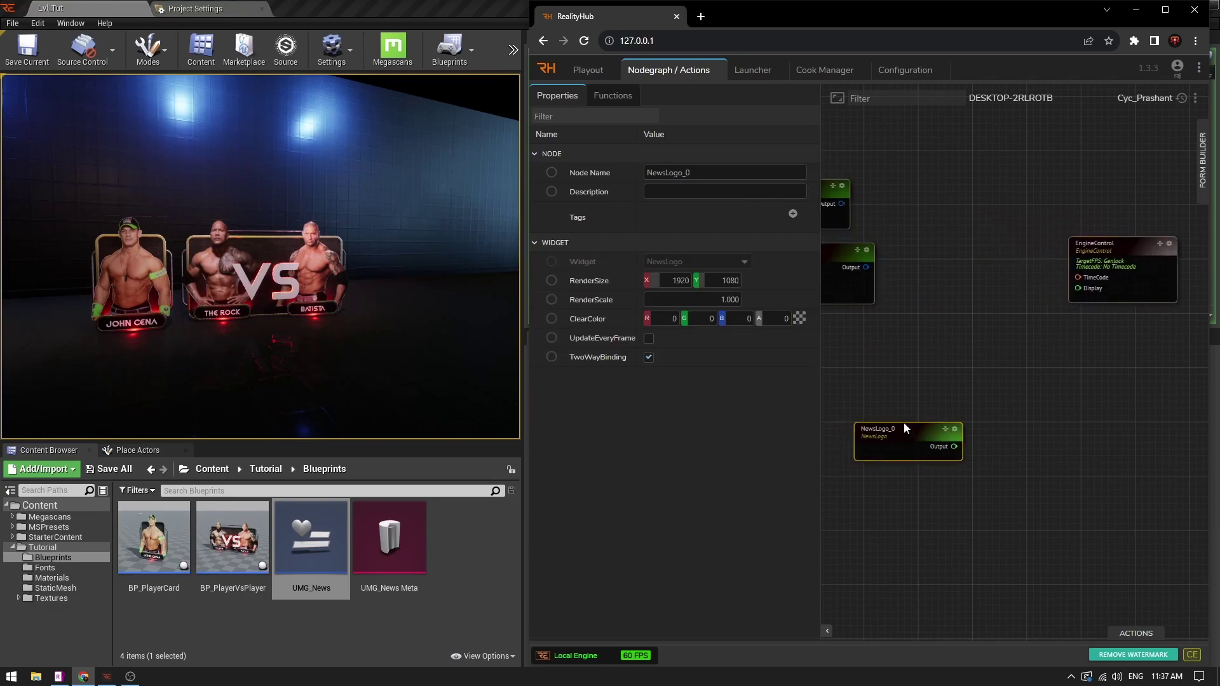
scroll(876, 443, "up", 1)
scroll(953, 368, "up", 1)
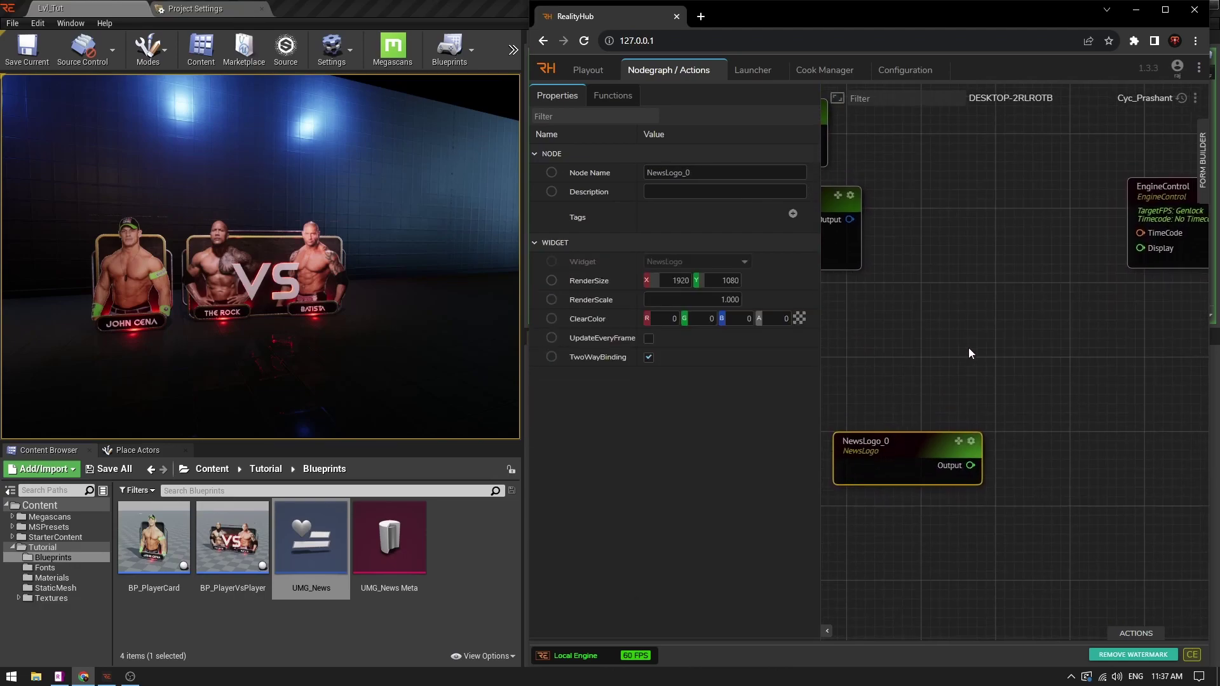
scroll(1081, 280, "up", 2)
Add a Mixer node and wire its Program output to EngineControl's Display.
left_click_drag(1050, 223, 1097, 216)
right_click(920, 270)
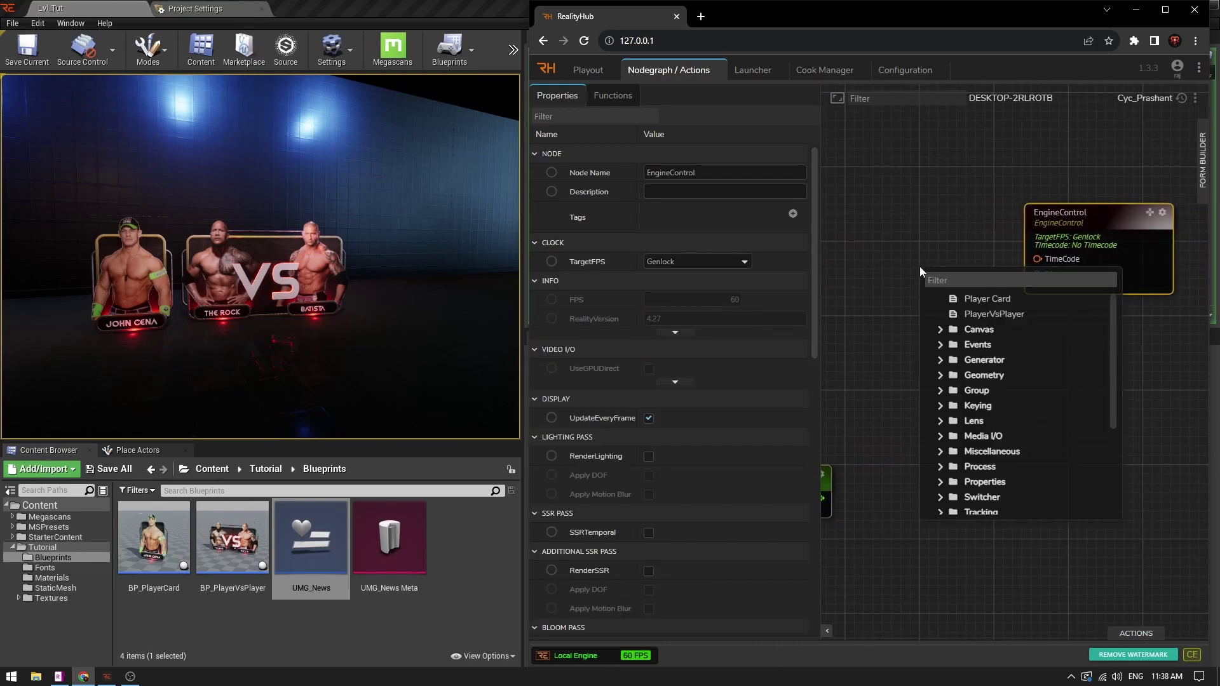
type("mixer")
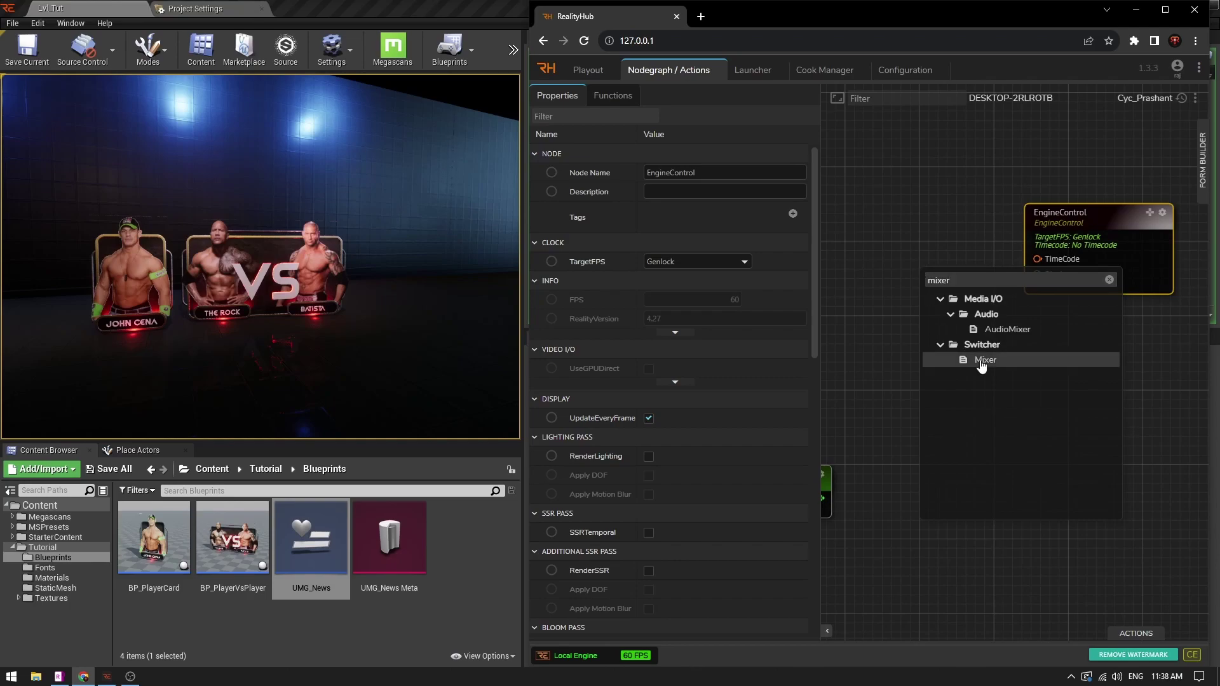
left_click(983, 360)
left_click_drag(988, 279, 929, 250)
left_click_drag(997, 271, 1042, 275)
Move the player nodes aside and add a Camera node feeding Mixer_0 Channel1.
scroll(1134, 392, "down", 3)
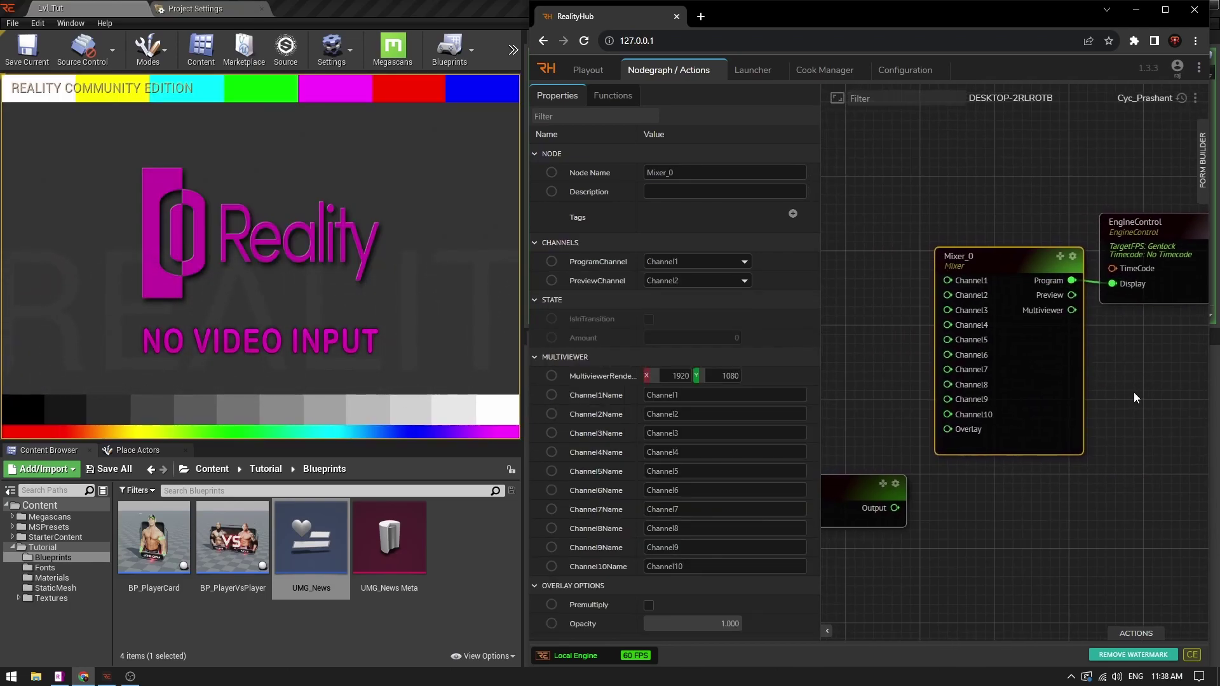
scroll(997, 357, "up", 1)
left_click_drag(1008, 347, 831, 209)
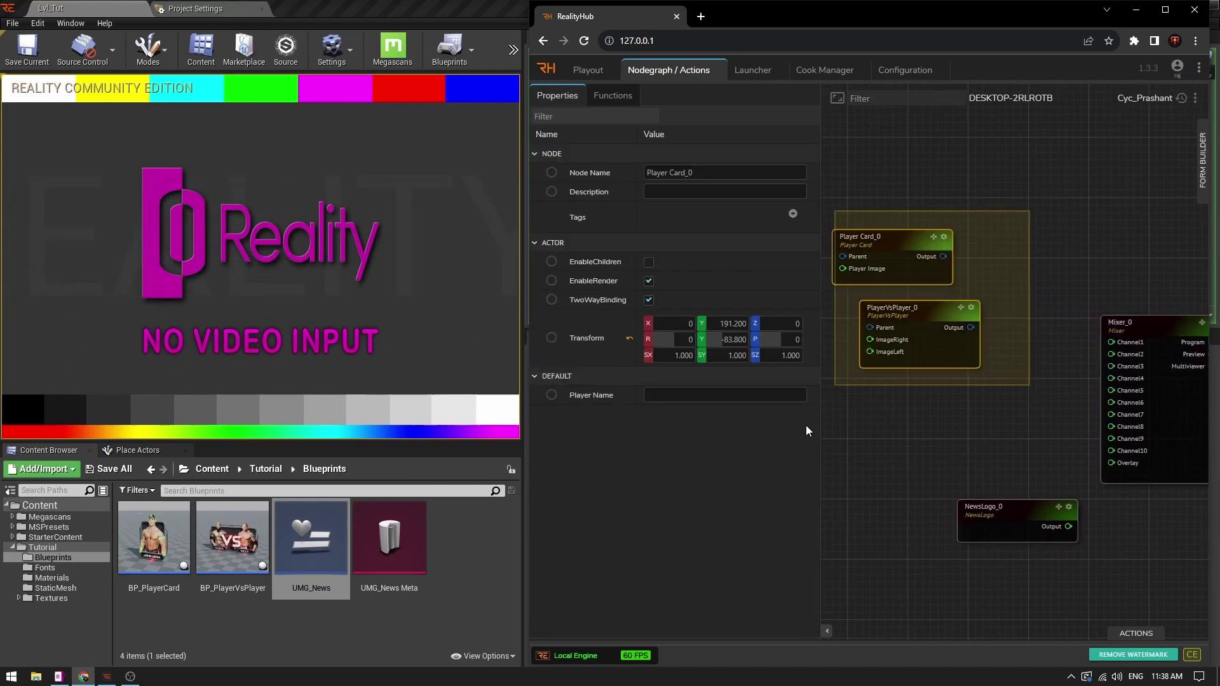
left_click_drag(940, 318, 680, 181)
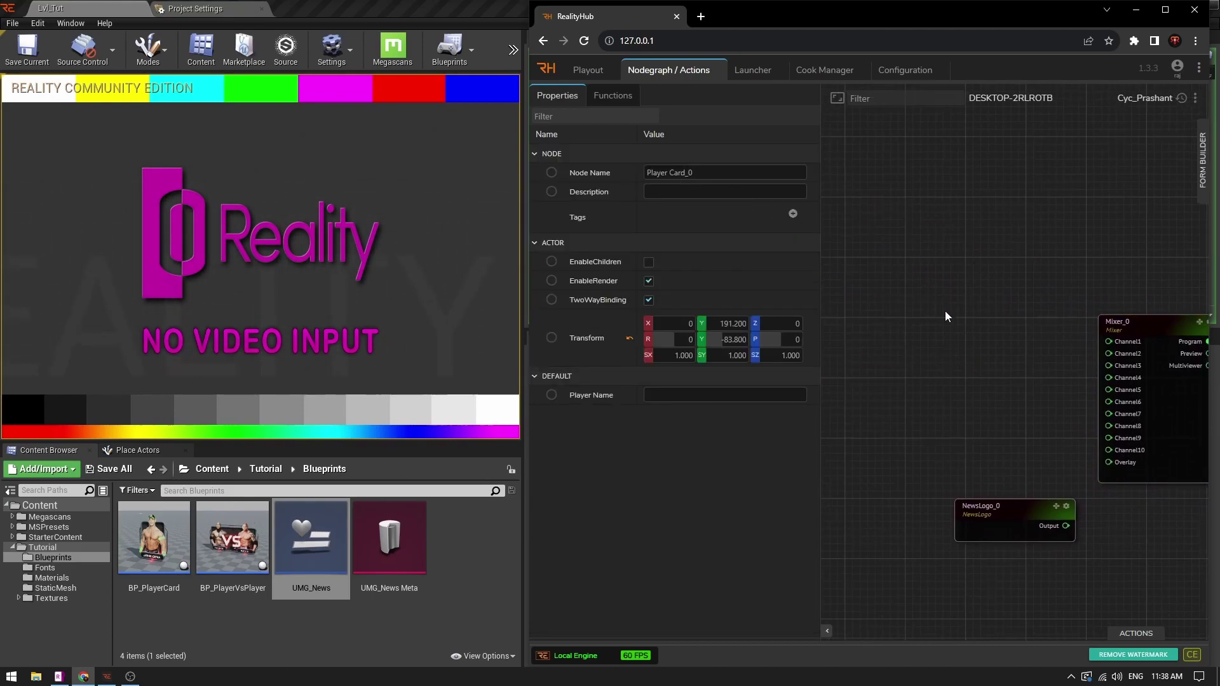
middle_click_drag(944, 310, 891, 249)
right_click(877, 284)
type("camera")
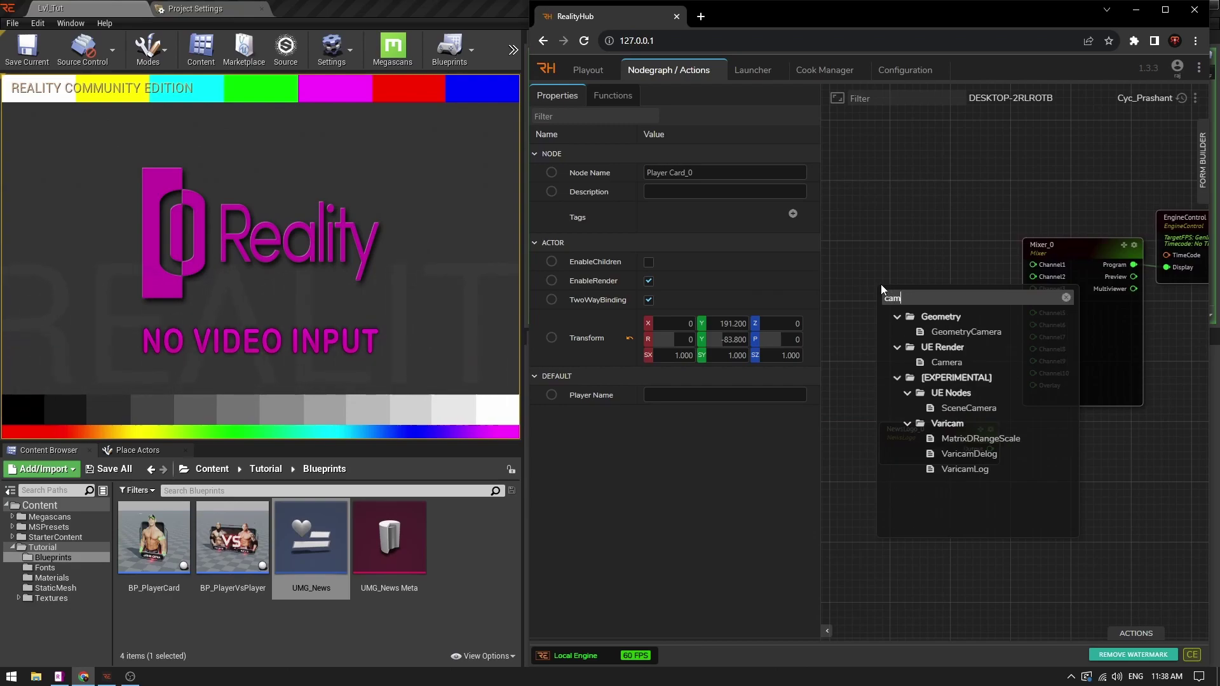
left_click(946, 364)
left_click_drag(950, 289, 1033, 264)
middle_click_drag(932, 271, 1003, 267)
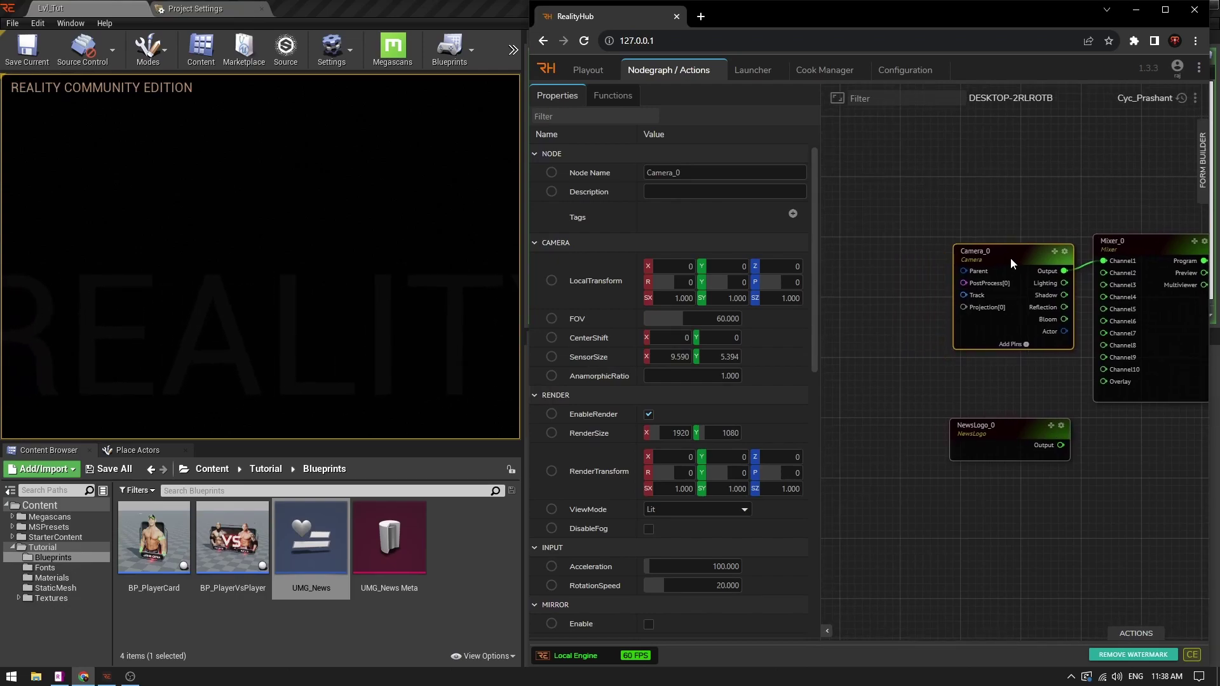
Drive Camera_0's Track input with a new UserTrack node.
scroll(936, 306, "up", 2)
left_click_drag(970, 292, 929, 306)
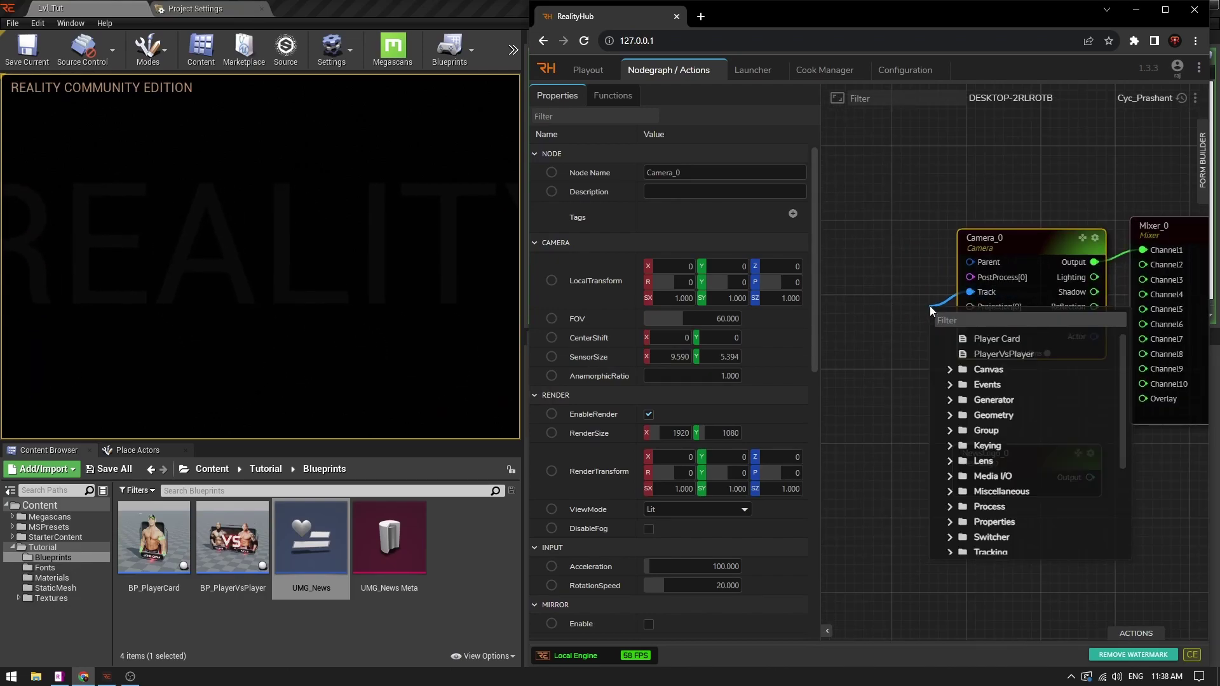
type("user")
left_click(1004, 354)
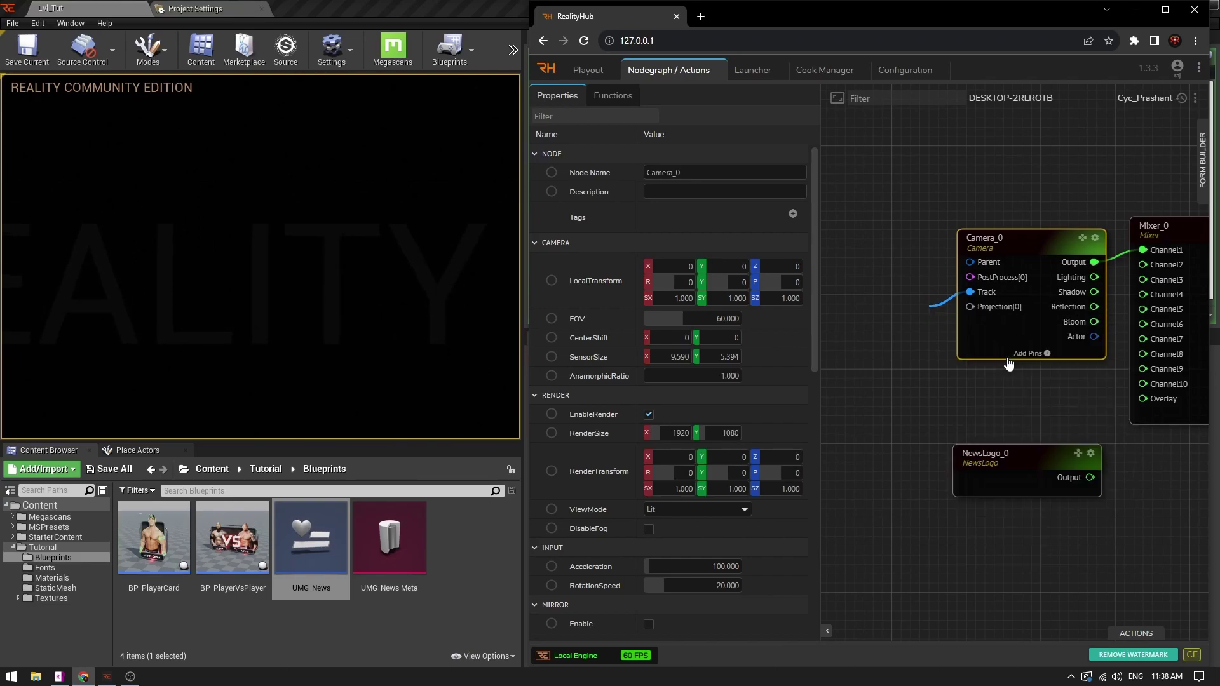
left_click(881, 309)
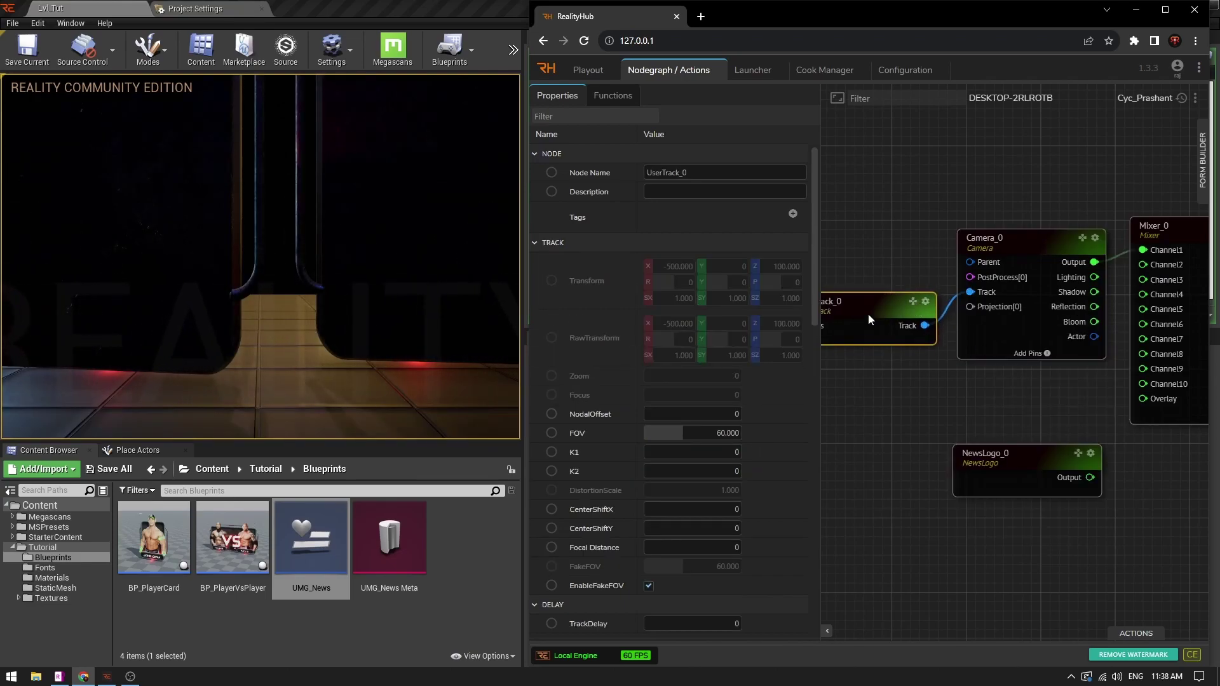
Wire NewsLogo_0's Output into Mixer_0's Overlay so the LIVE FAKENEWS logo appears.
left_click_drag(917, 308, 922, 311)
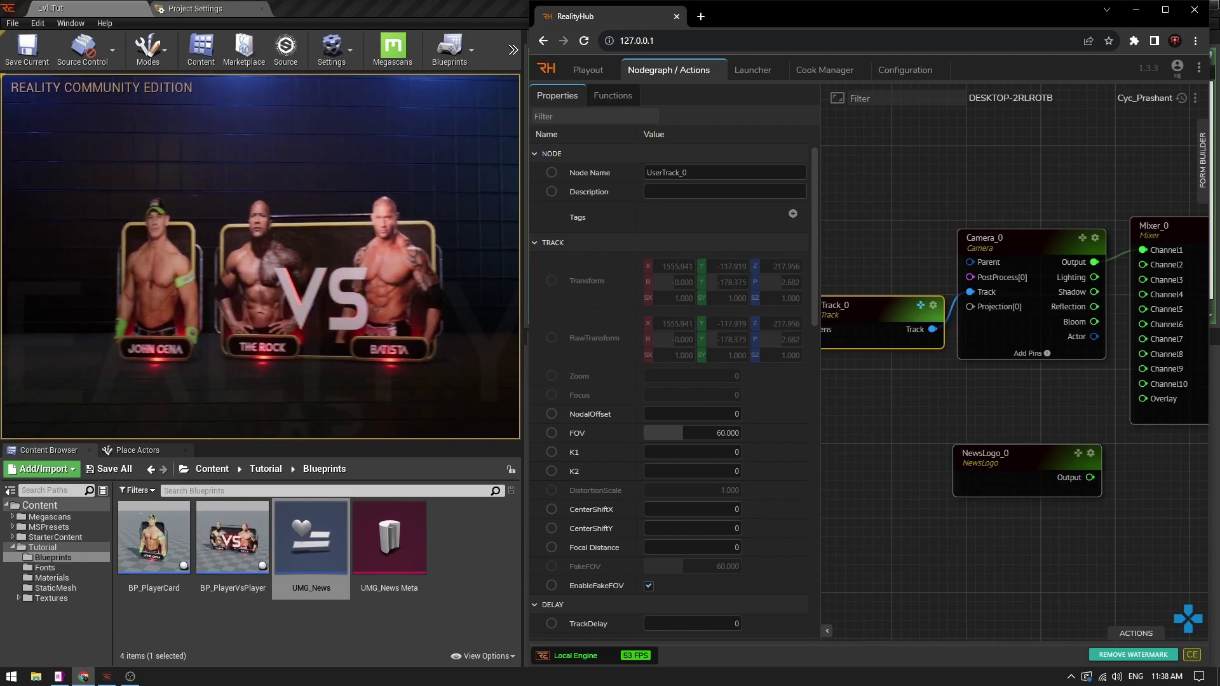
left_click_drag(950, 401, 880, 391)
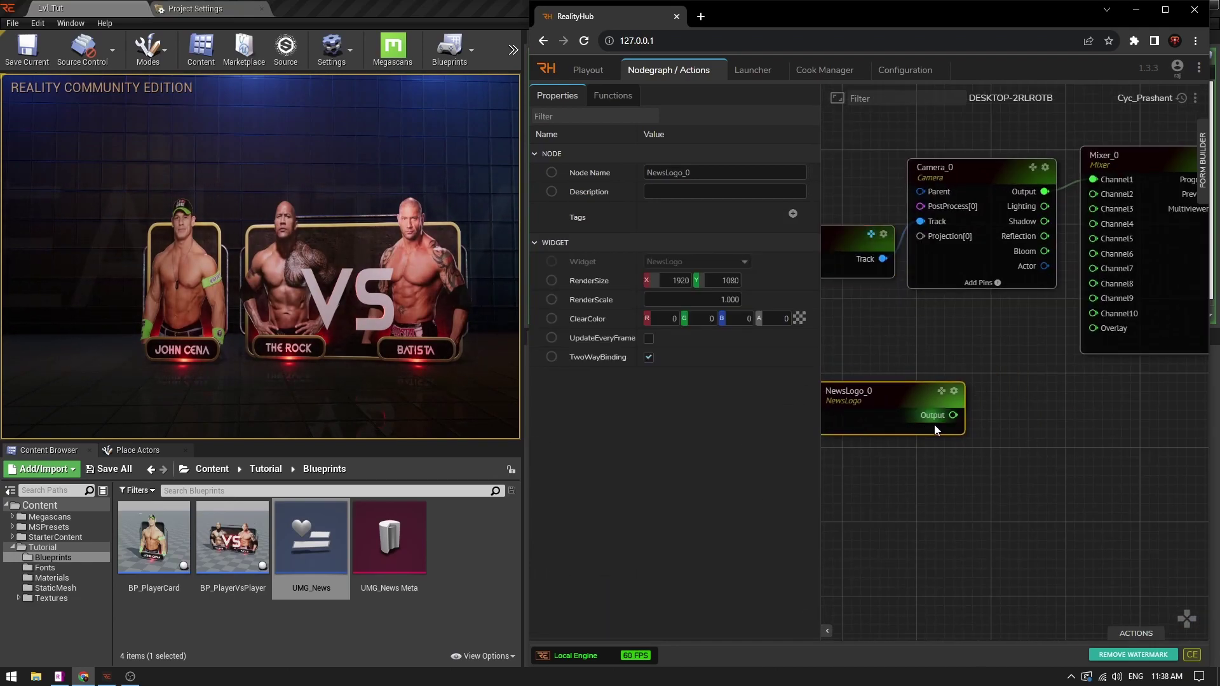
left_click_drag(1032, 366, 1093, 329)
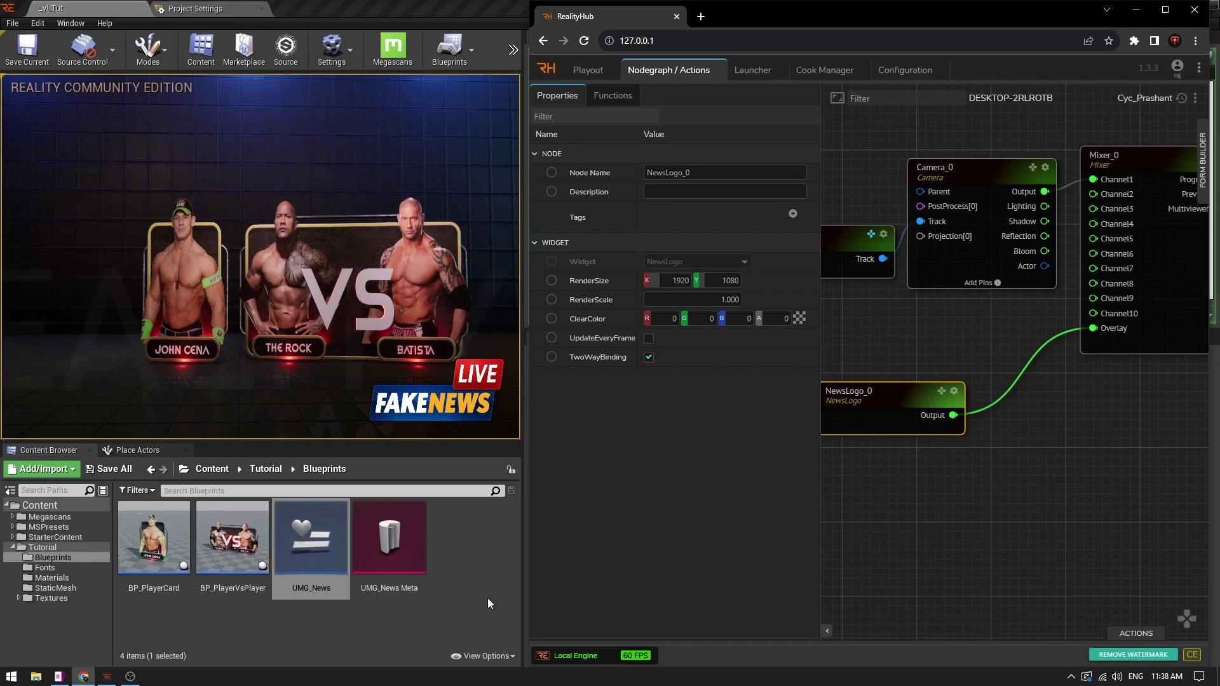
left_click_drag(894, 405, 897, 407)
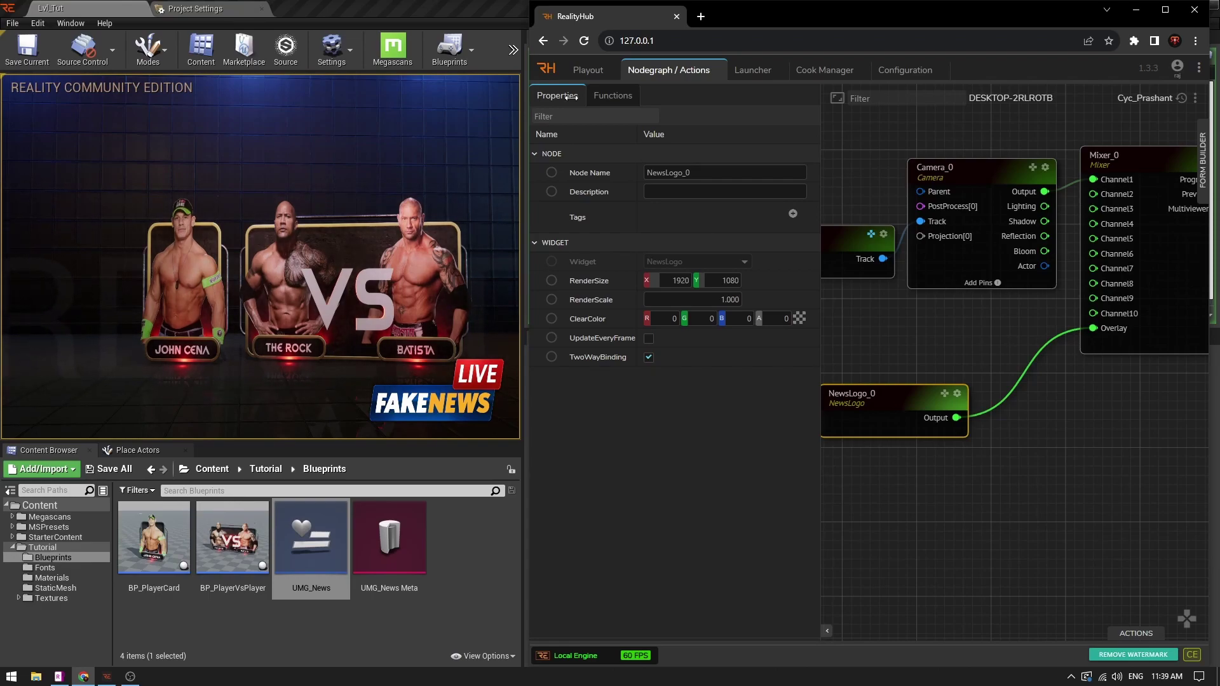
key("alt+Tab")
Stop the play session and review the Player Card, PlayerVsPlayer and NewsLogo exports.
left_click(513, 50)
left_click(529, 137)
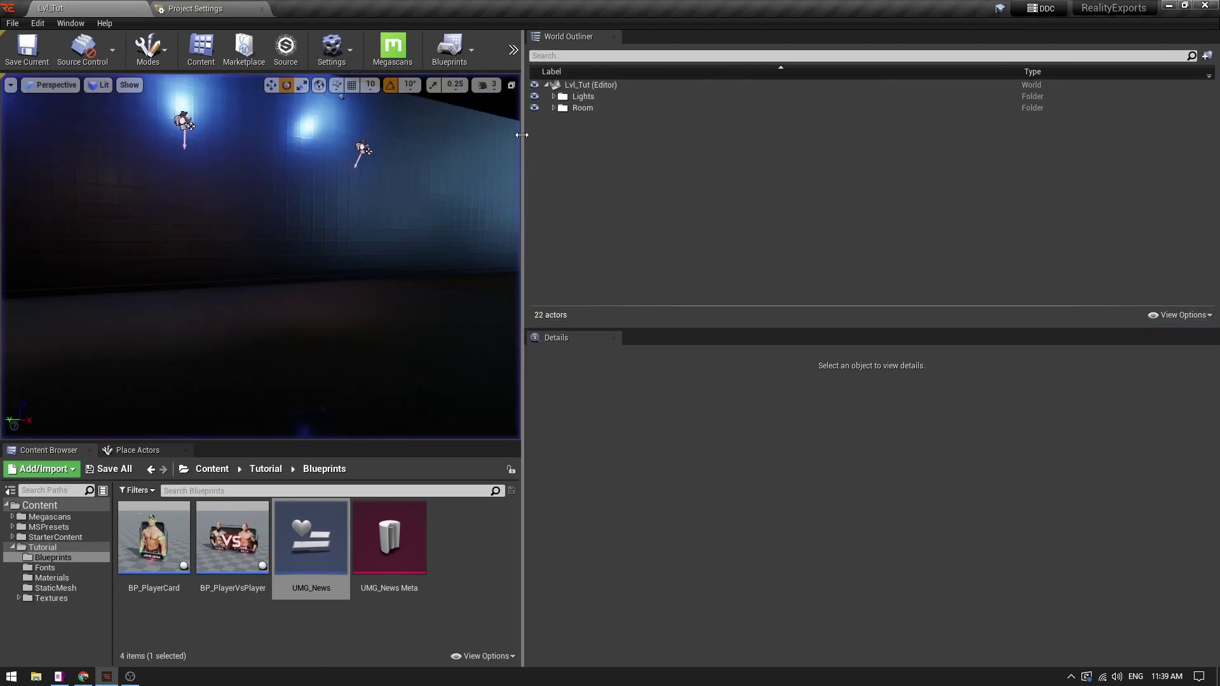
left_click_drag(522, 136, 880, 135)
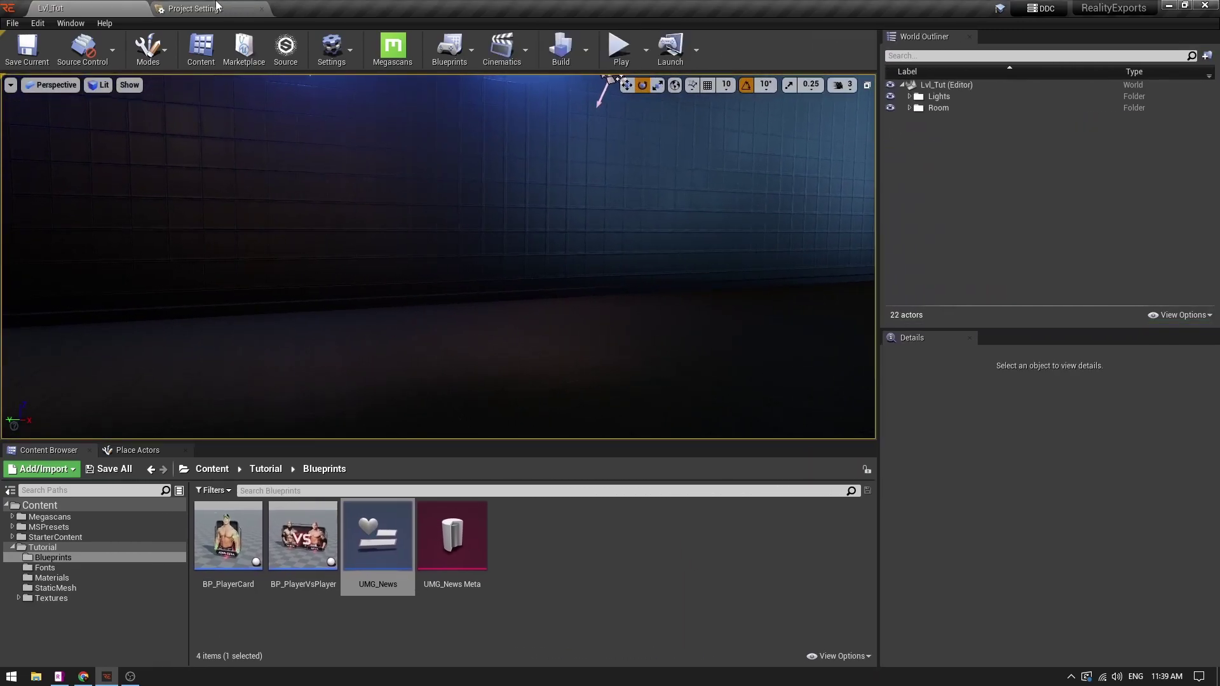
left_click(195, 8)
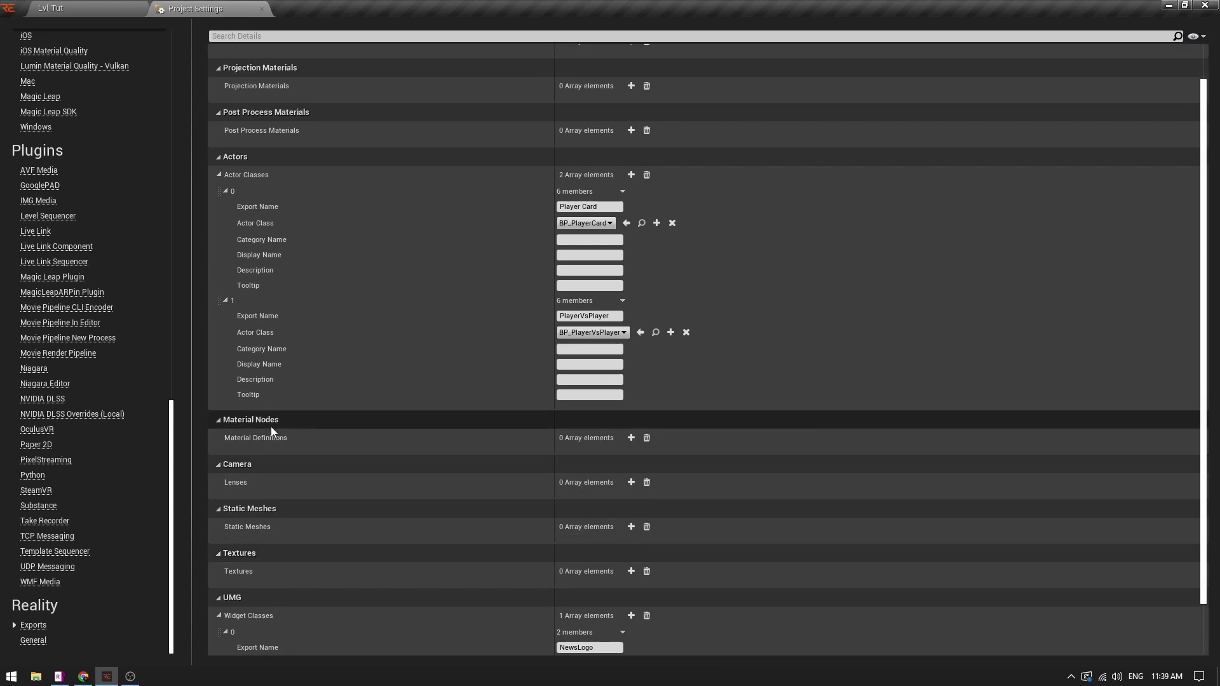
scroll(305, 318, "up", 3)
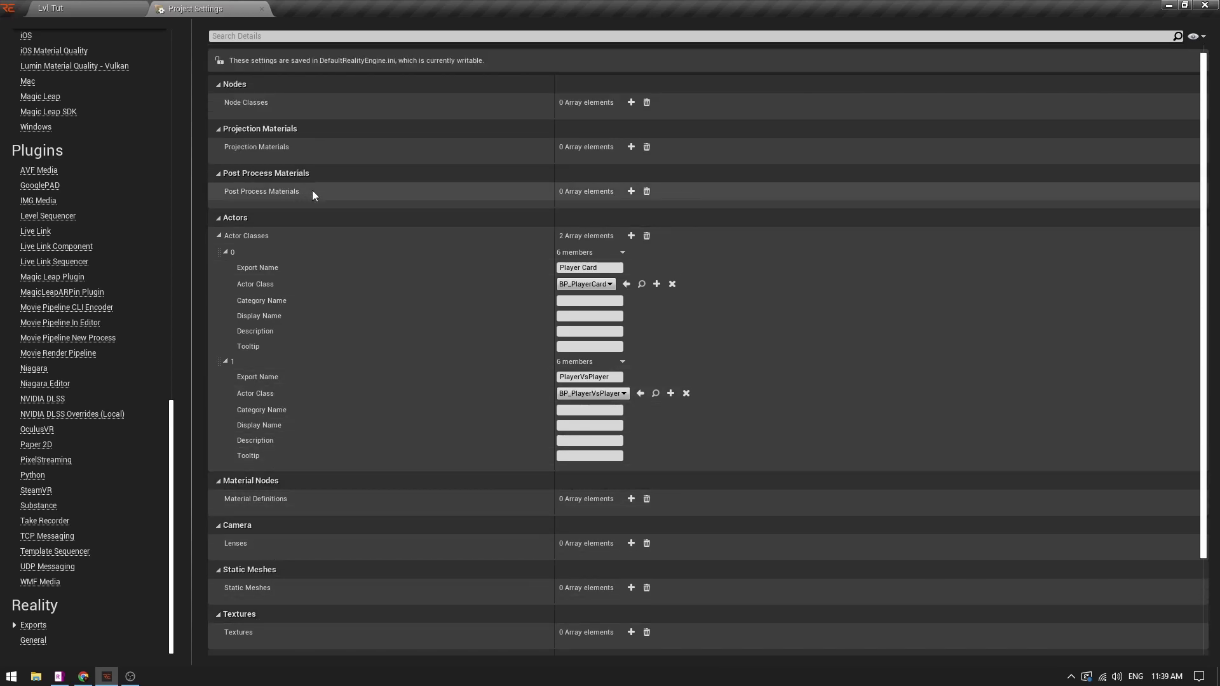
scroll(304, 382, "down", 3)
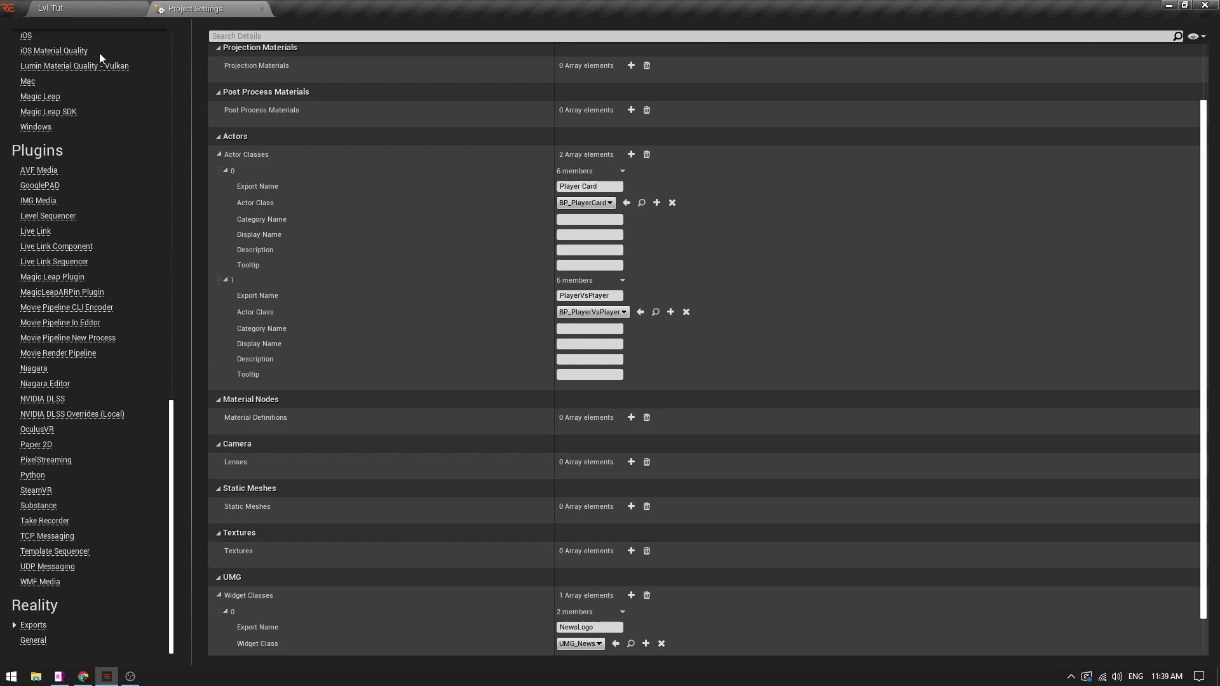
left_click(112, 6)
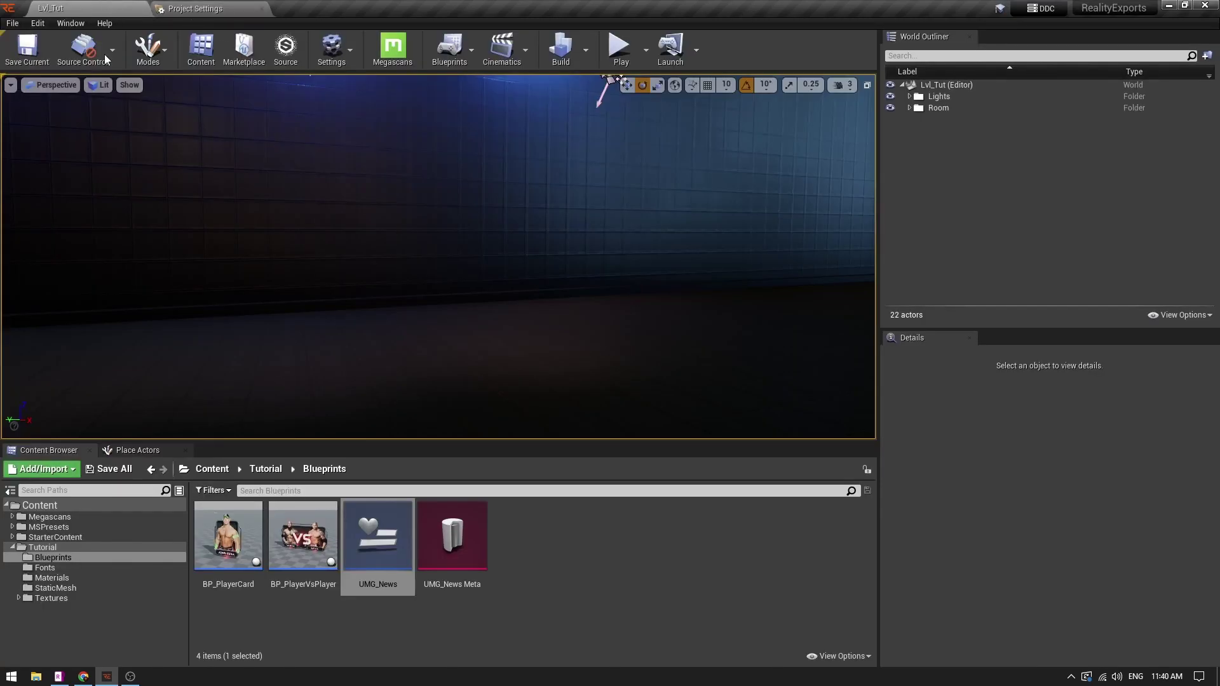
Open the Tutorial Textures folder and select the Batista and Big_Show textures.
double_click(50, 598)
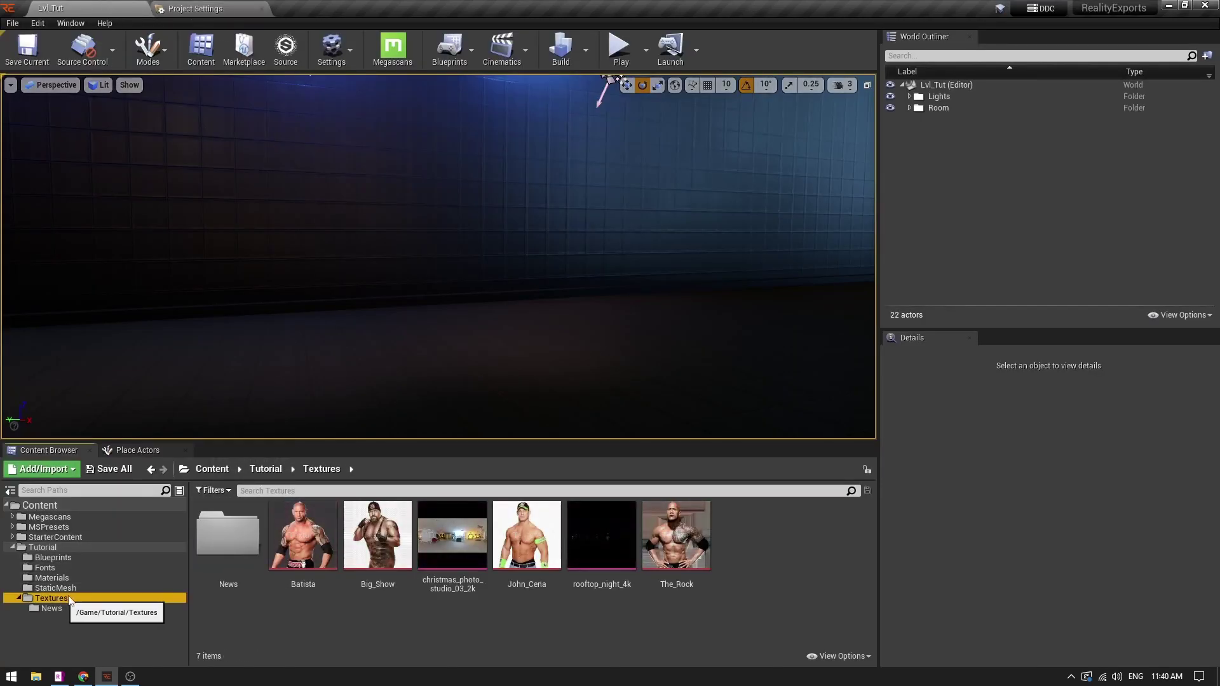
left_click(322, 540)
key("Right")
key("Right")
key("Right")
key("Right")
key("Right")
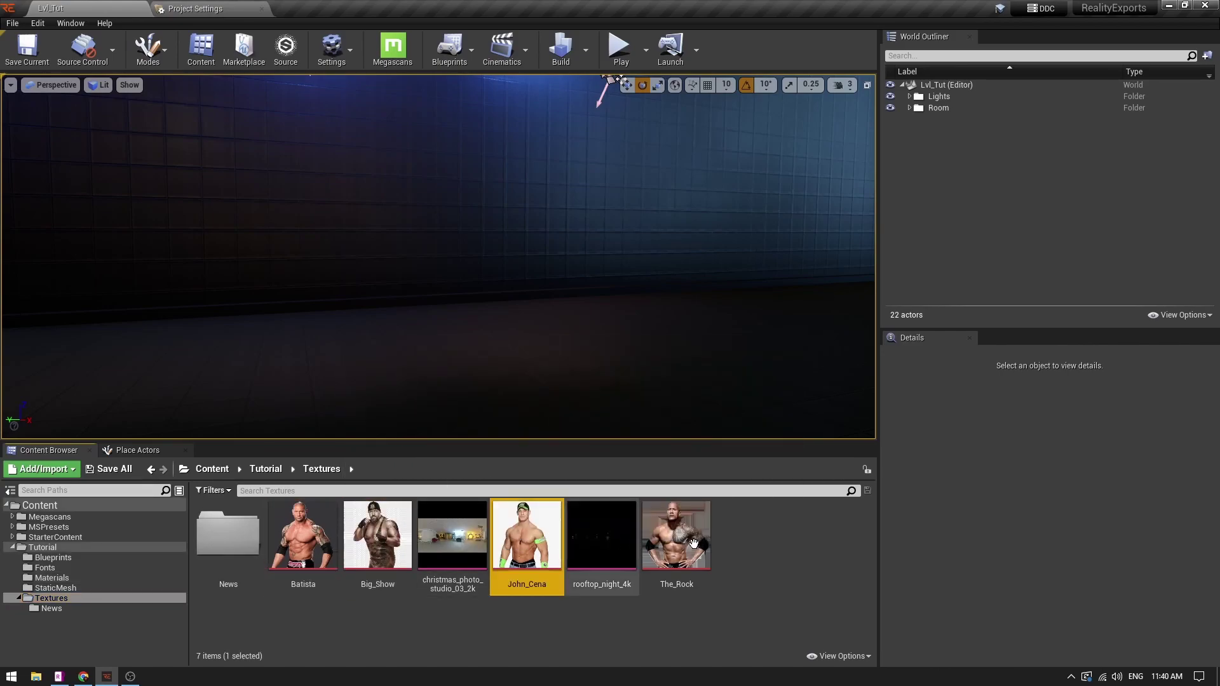
left_click(322, 540)
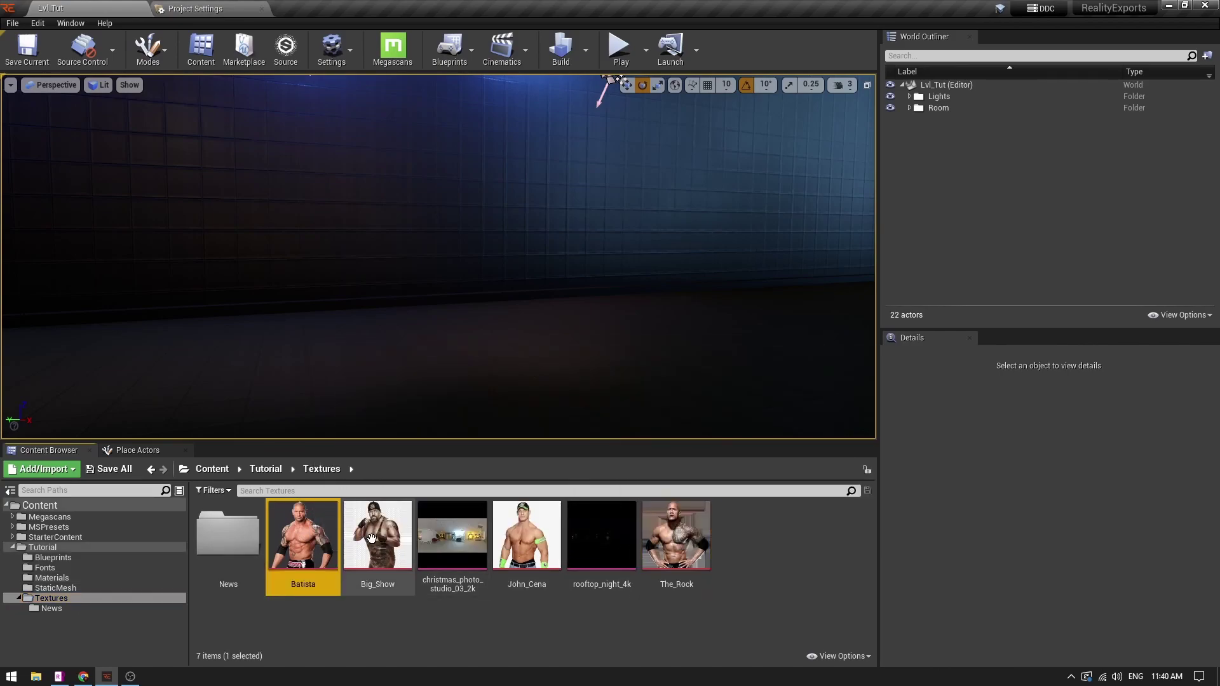
left_click(377, 534, "ctrl")
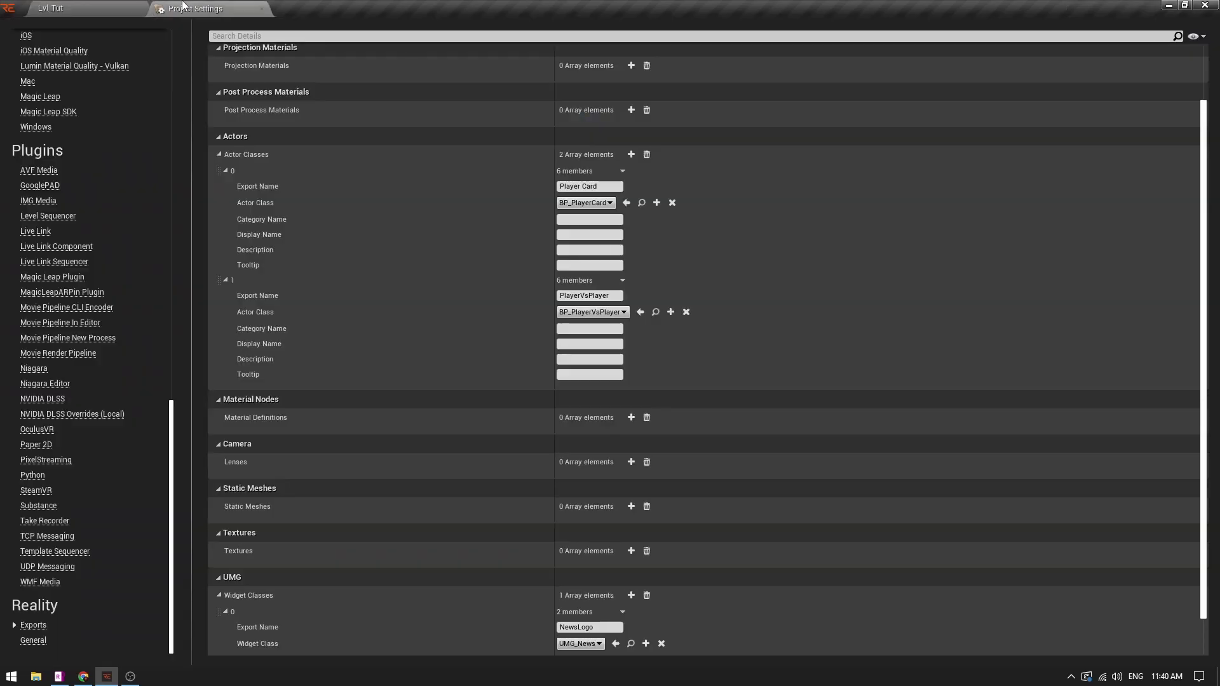
left_click(191, 8)
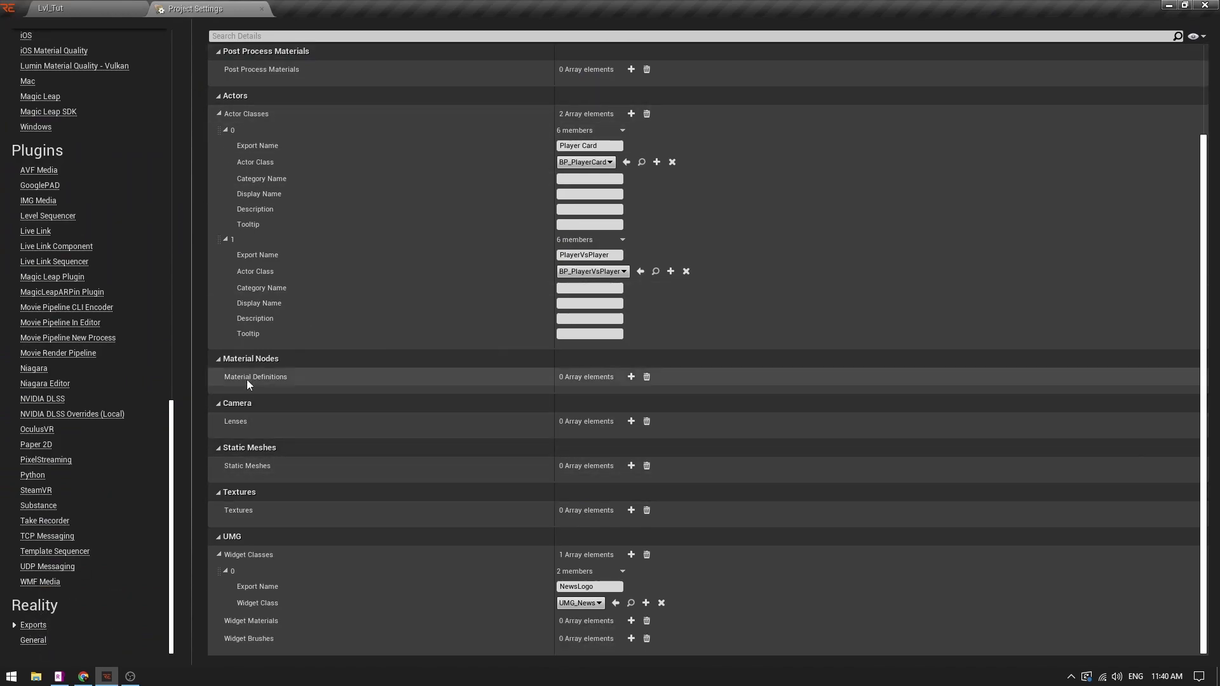
Add two Textures export entries and assign Batista to the first, named 'Batista'.
left_click(631, 510)
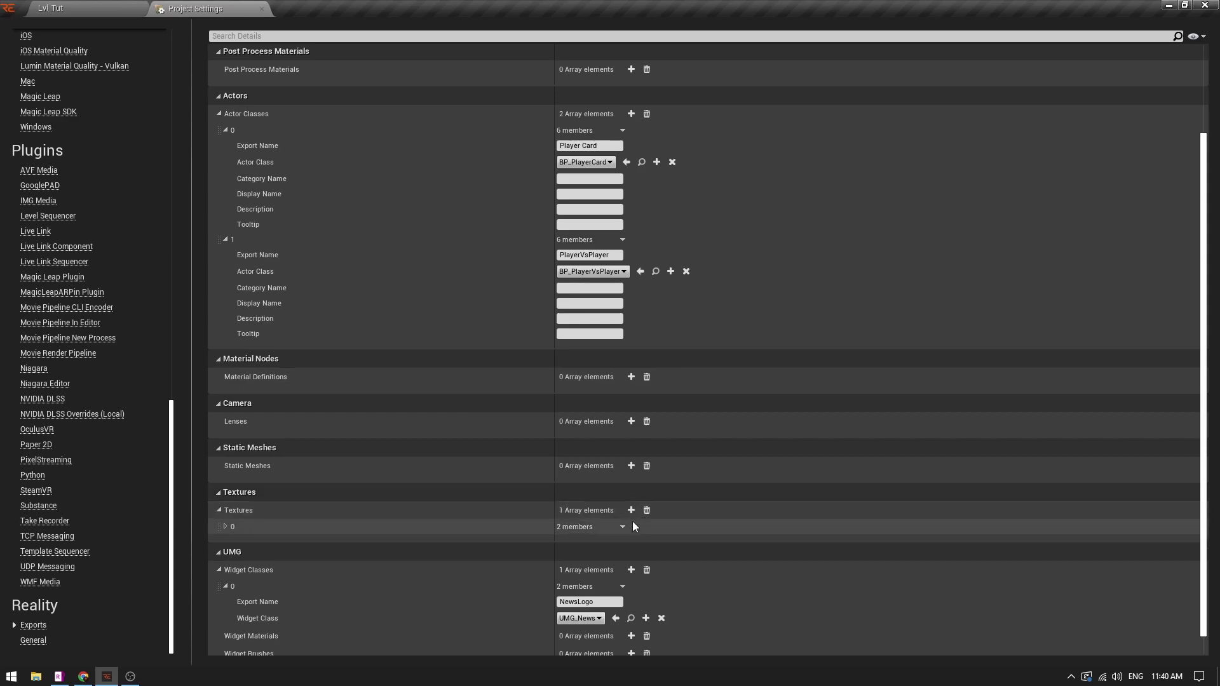
left_click(631, 511)
scroll(446, 506, "down", 1)
left_click(224, 496)
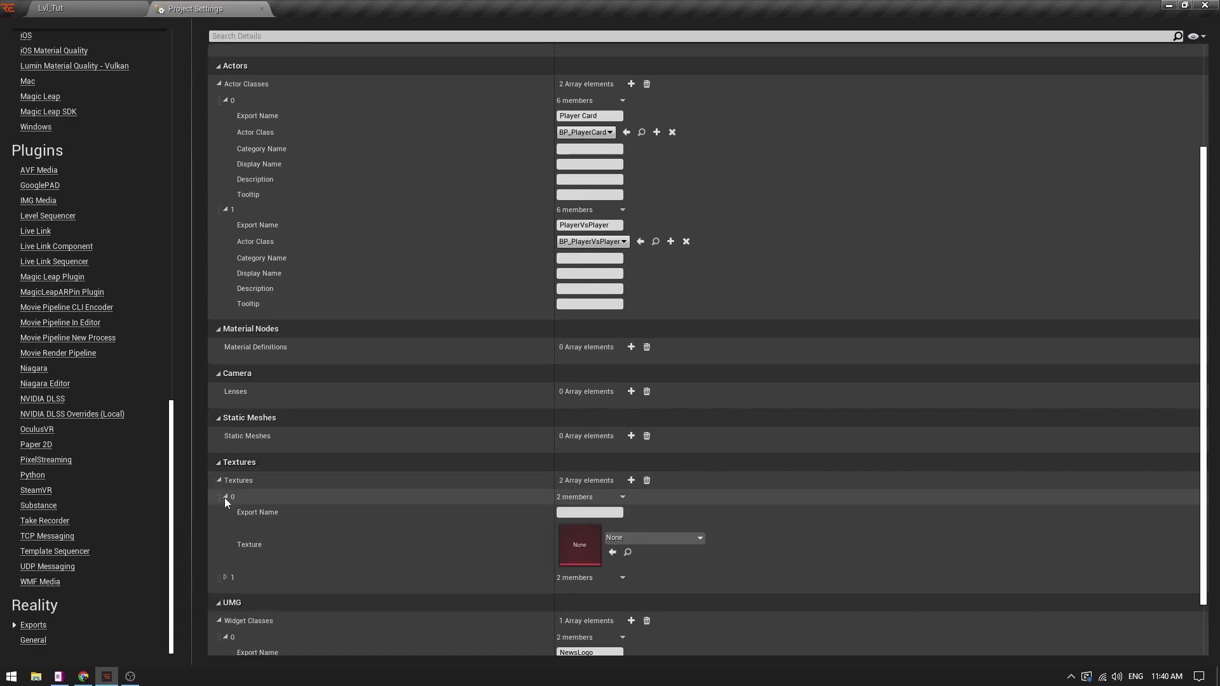
scroll(353, 482, "down", 2)
left_click(82, 7)
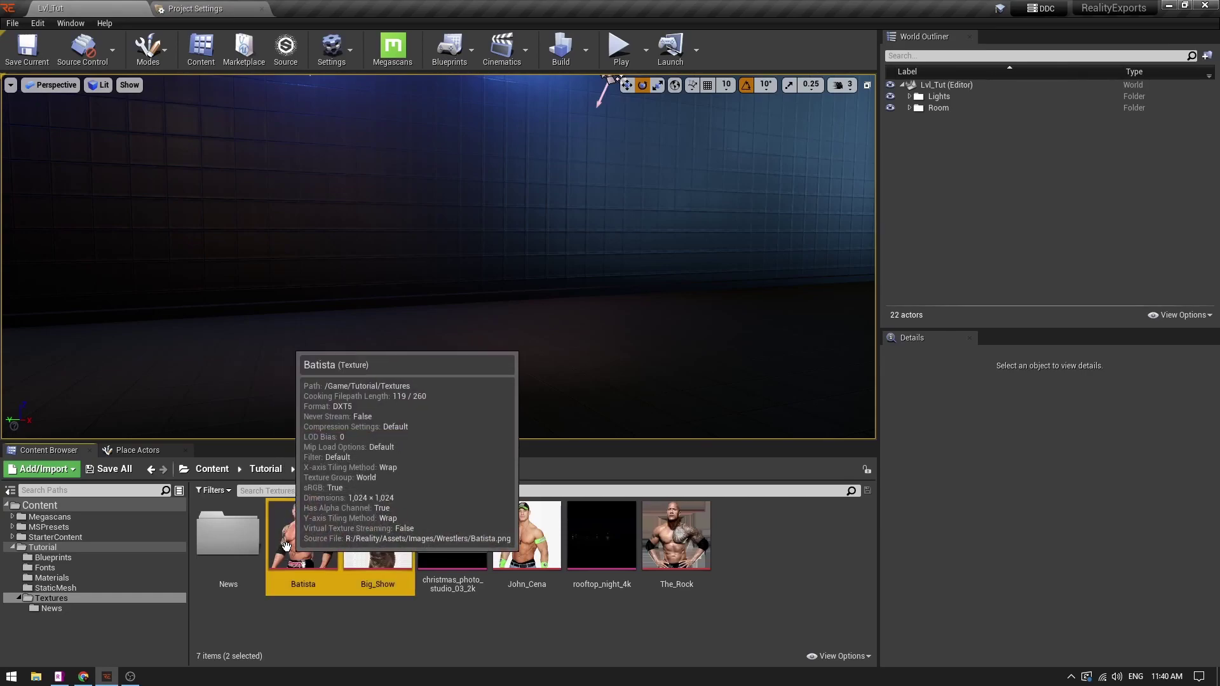
left_click(247, 6)
left_click(612, 486)
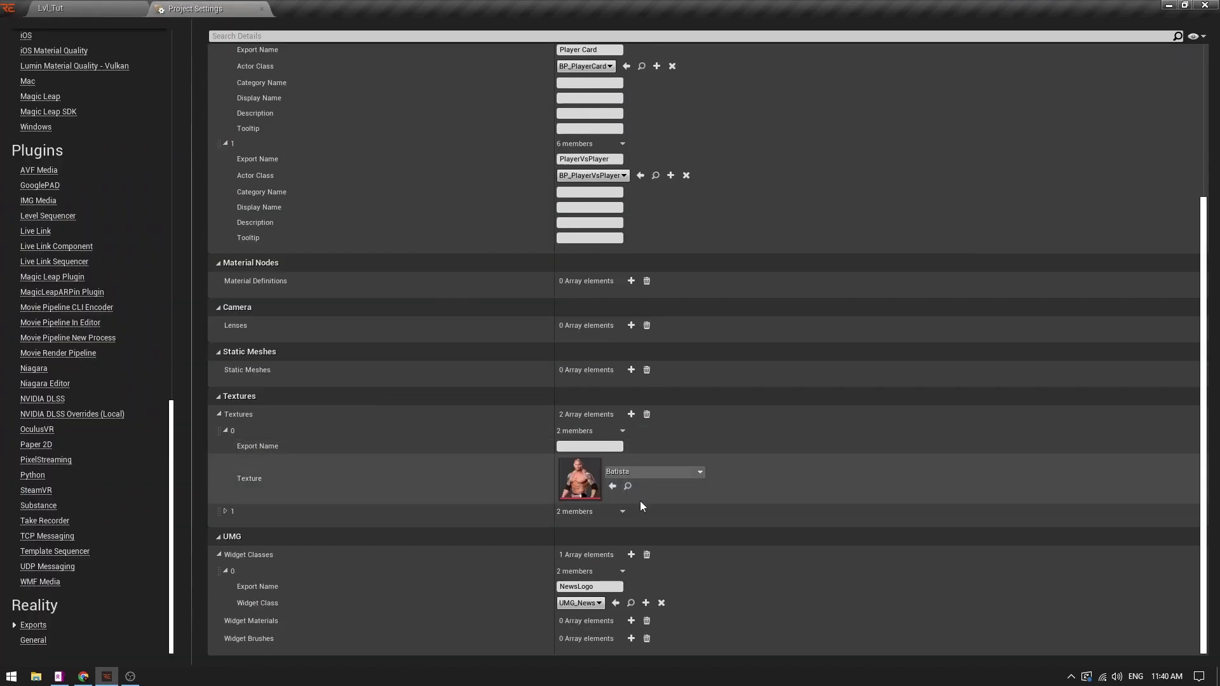
left_click(574, 445)
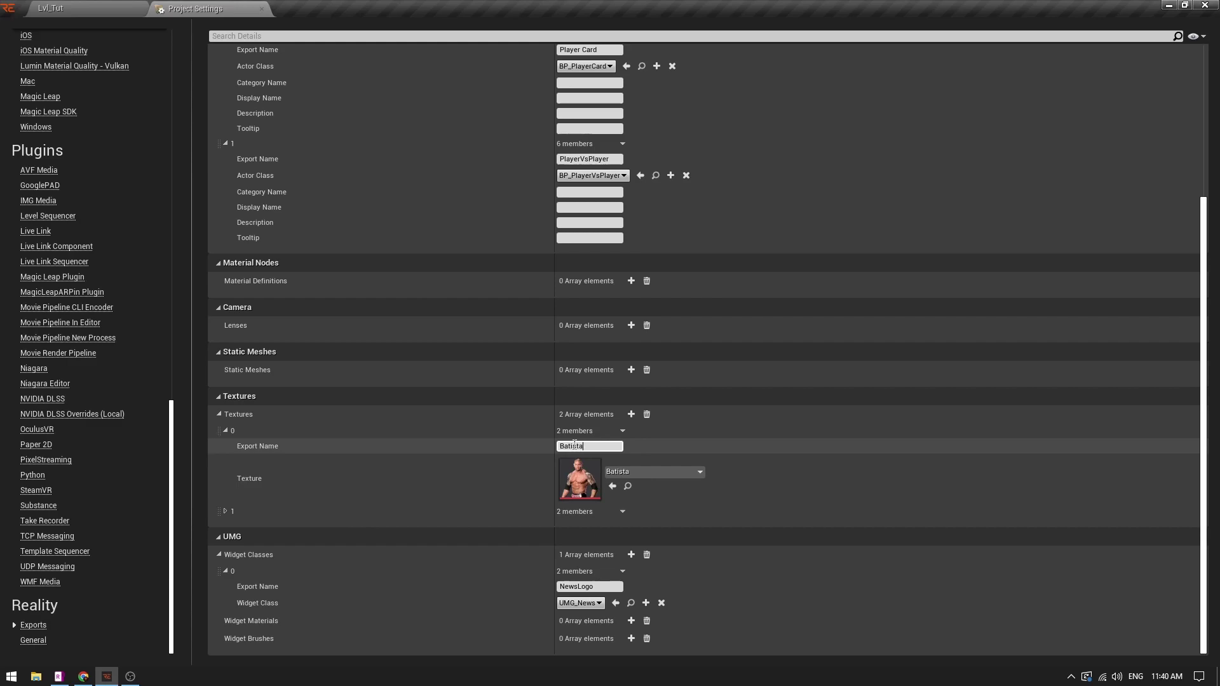
left_click(225, 511)
Assign Big_Show to the second texture entry with export name 'Big Show'.
left_click(95, 8)
left_click(377, 527)
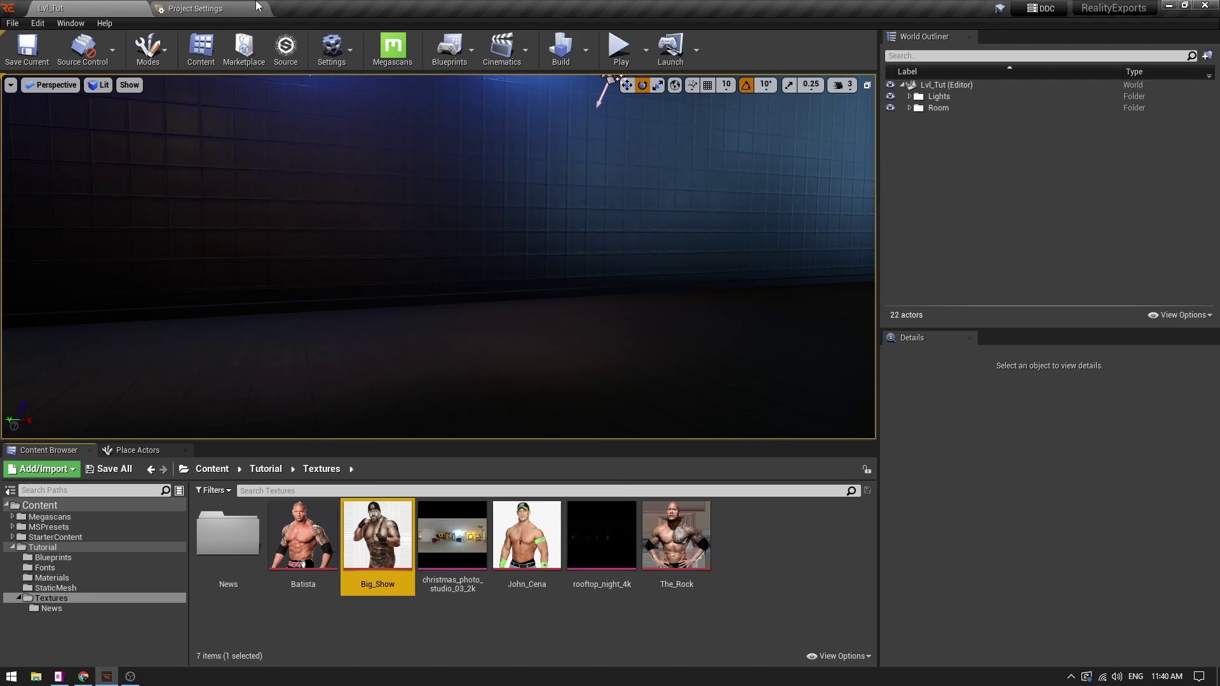
left_click(197, 8)
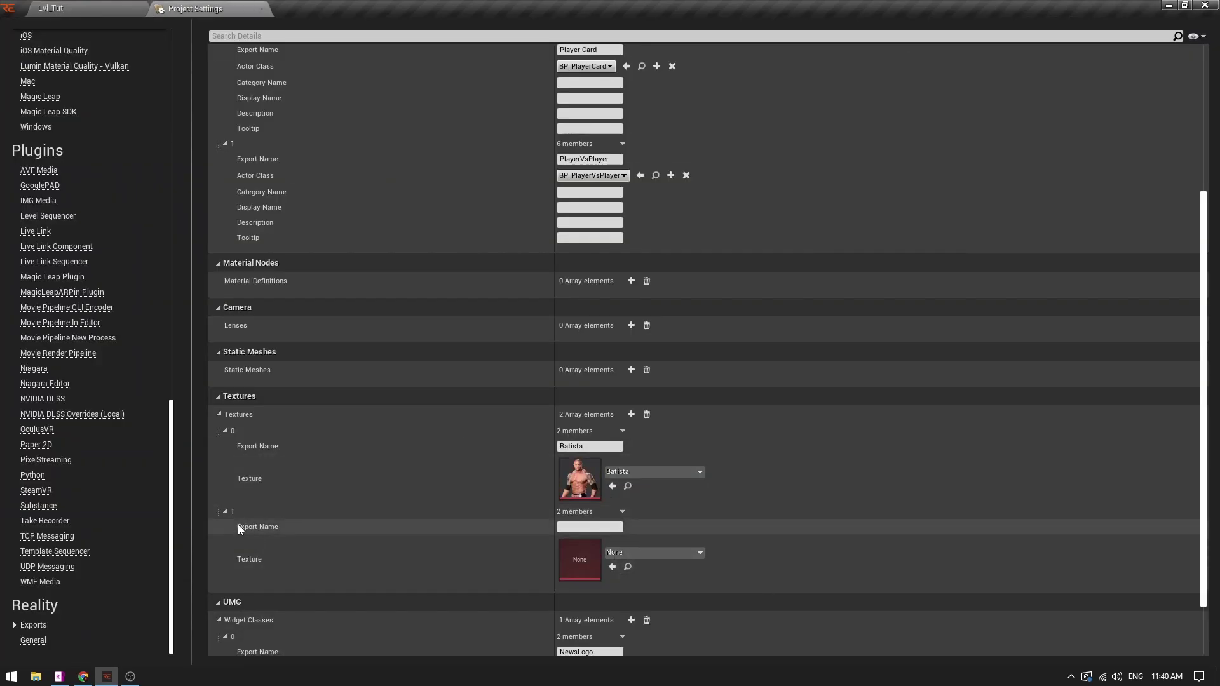
left_click(614, 567)
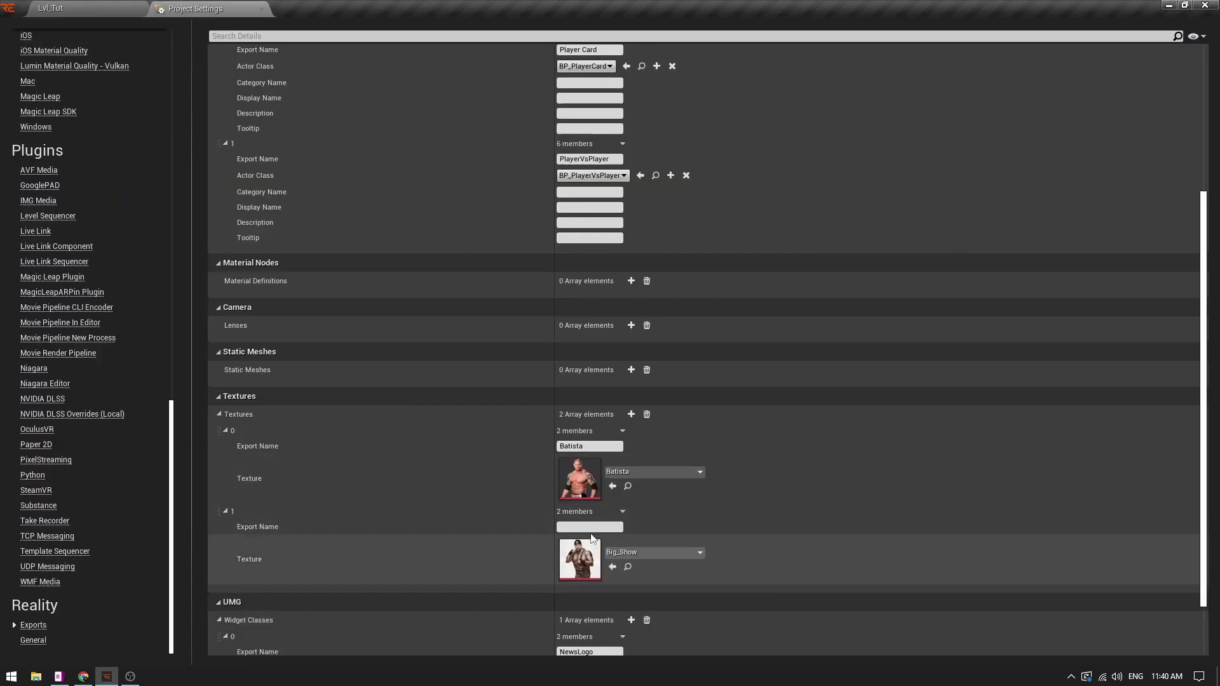
left_click(590, 527)
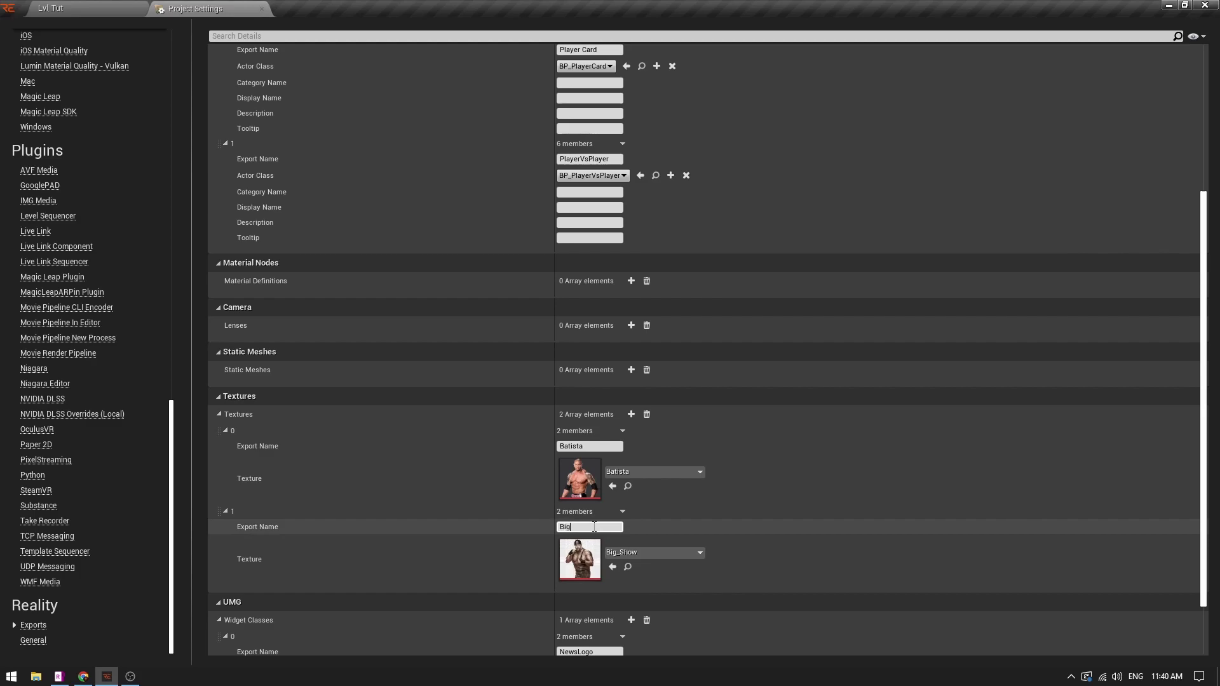
key("Return")
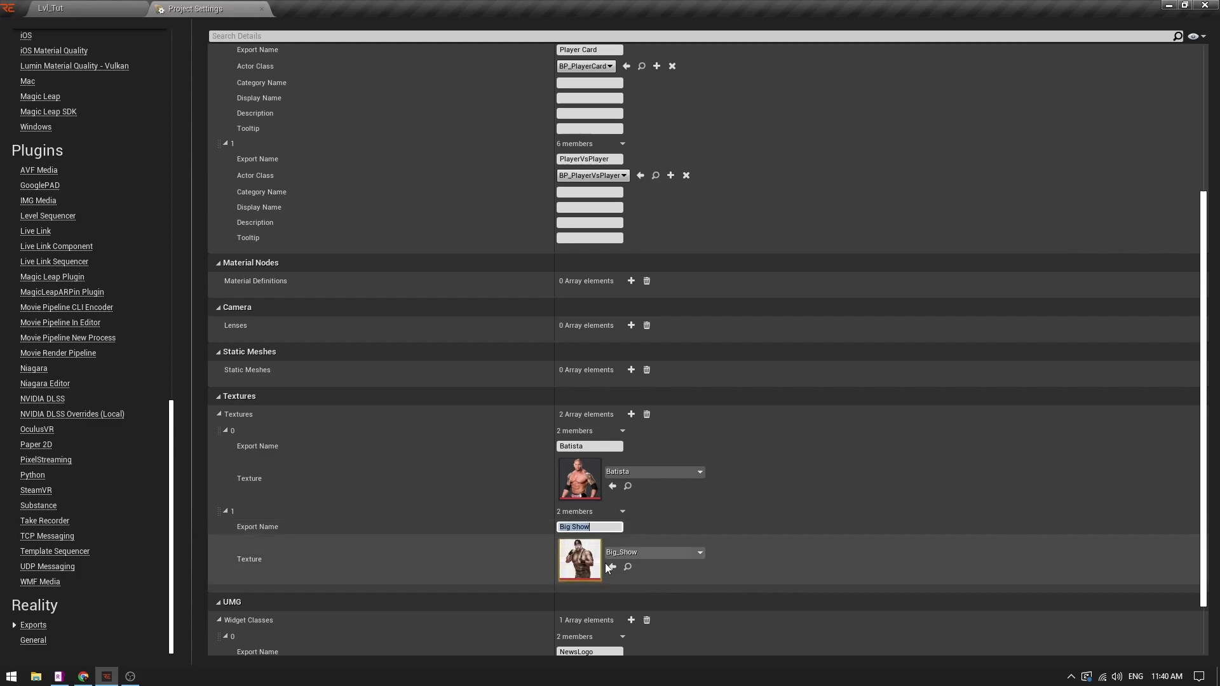
Add a Player Card node in RealityHub, showing the John Cena card in the level.
left_click(85, 6)
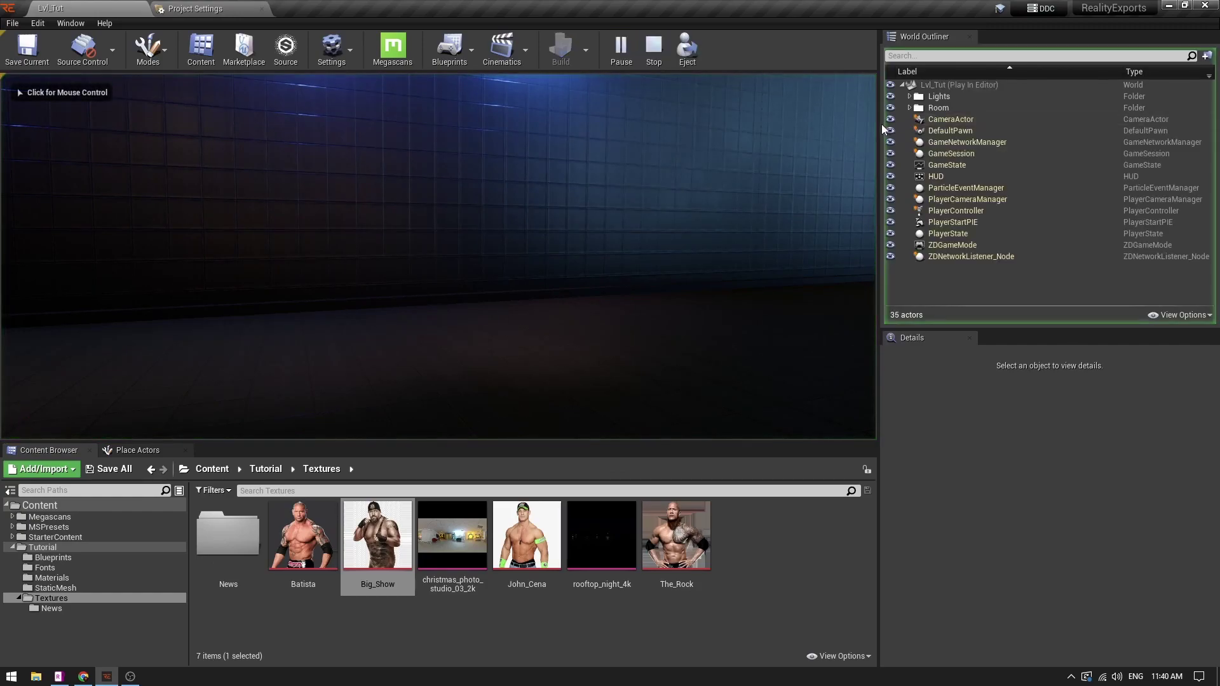
left_click_drag(879, 124, 698, 148)
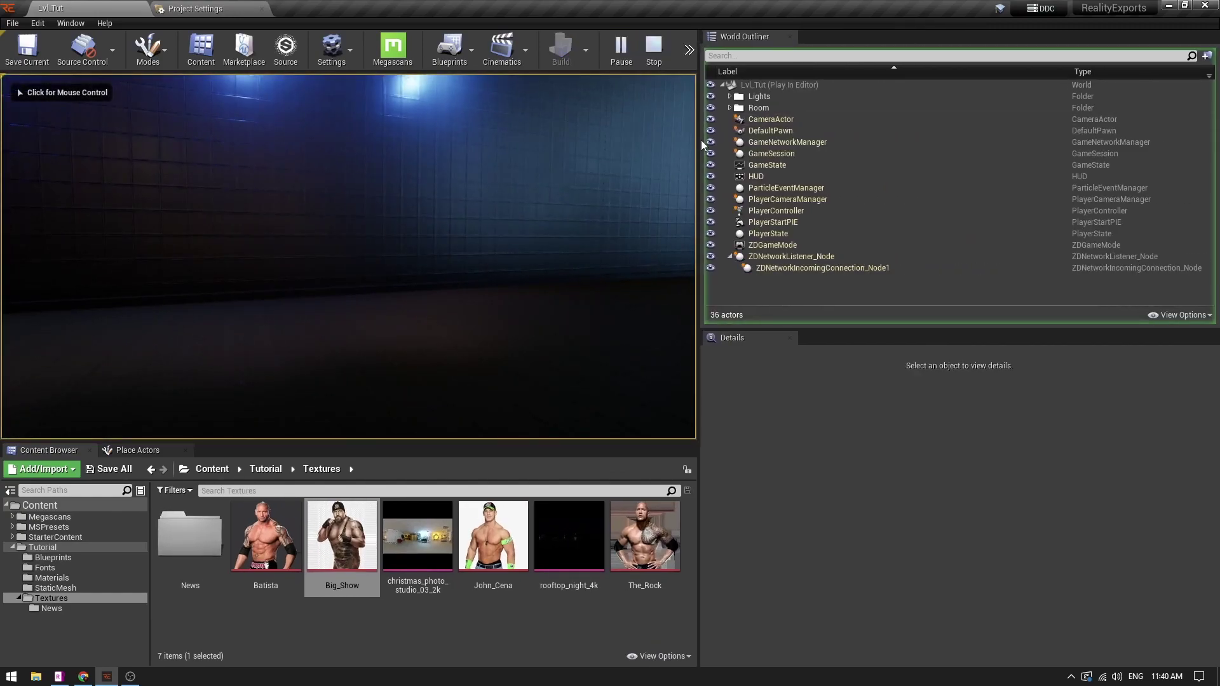
key("alt+Tab")
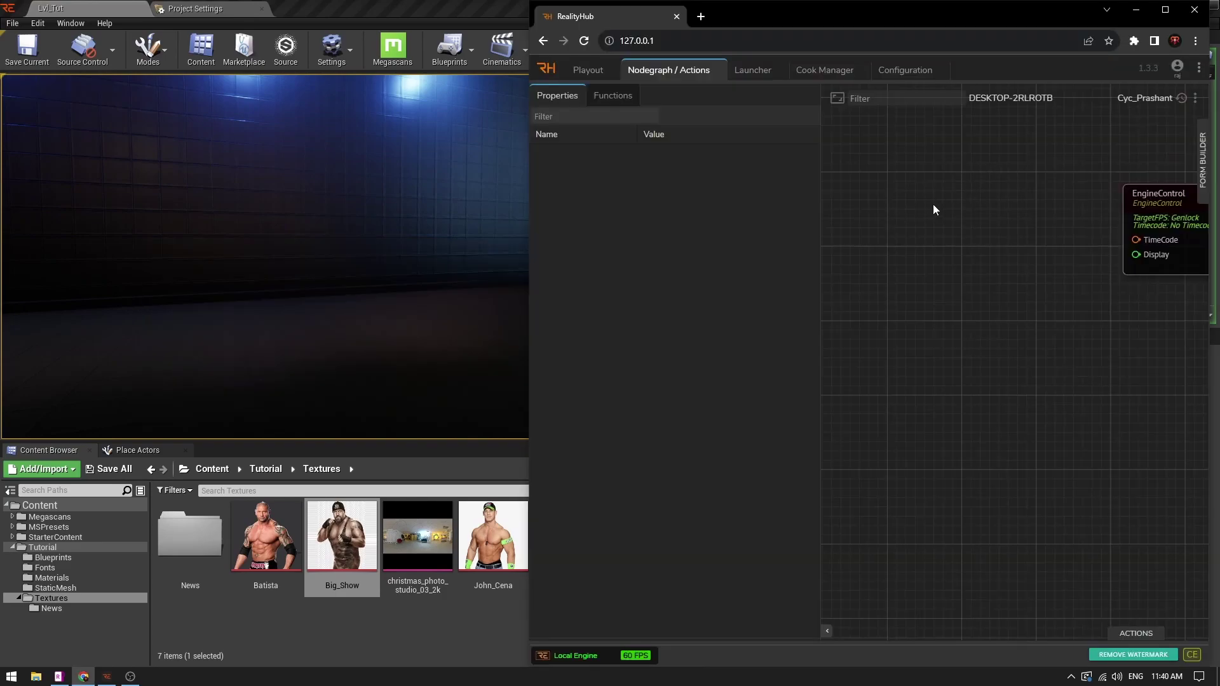
right_click(942, 196)
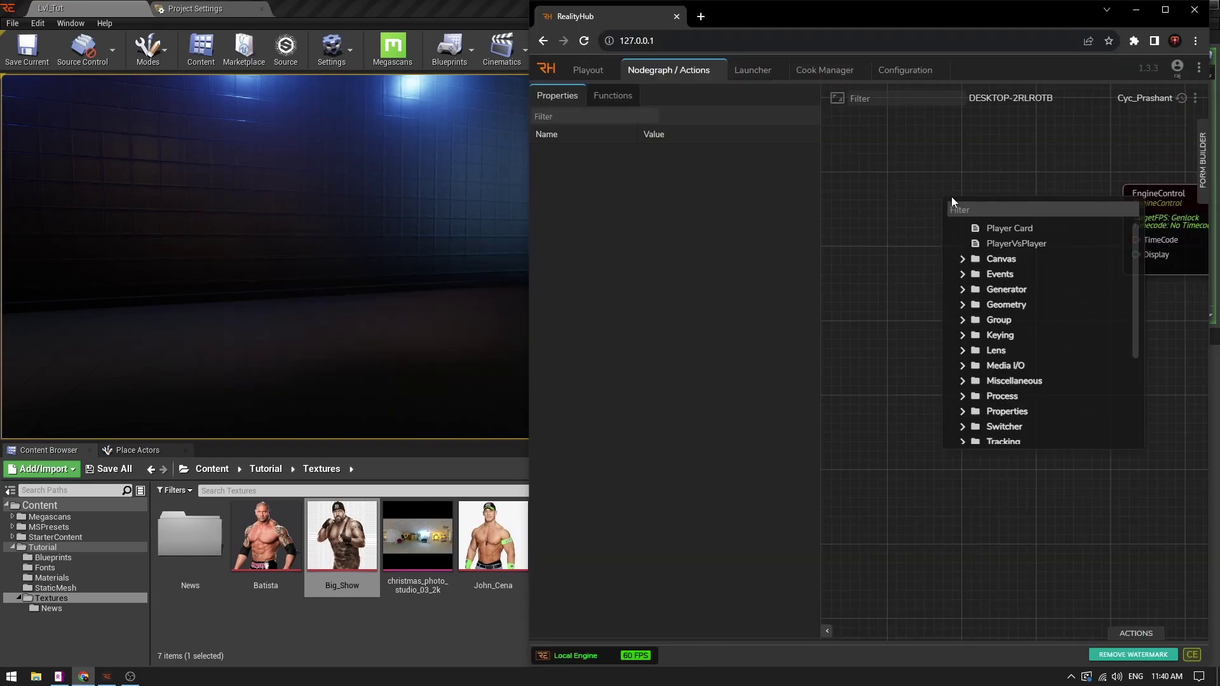
left_click(1004, 231)
left_click(973, 212)
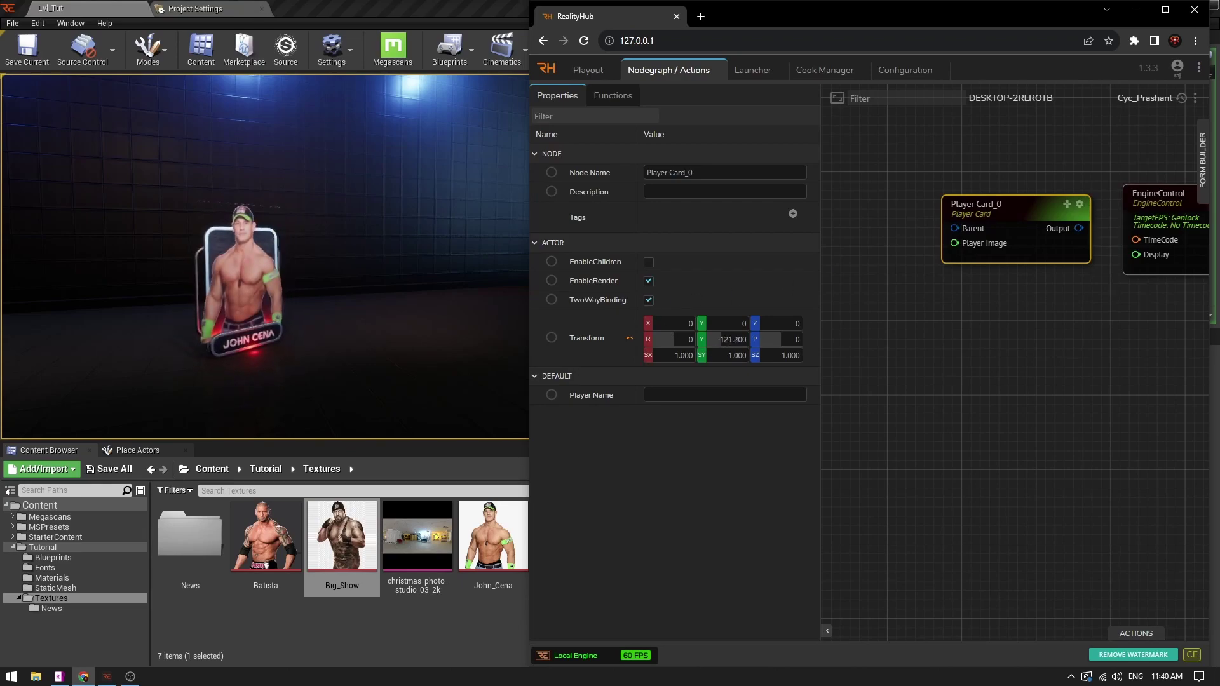
Add a Texture node and wire its output into Player Card_0's Player Image.
right_click(889, 265)
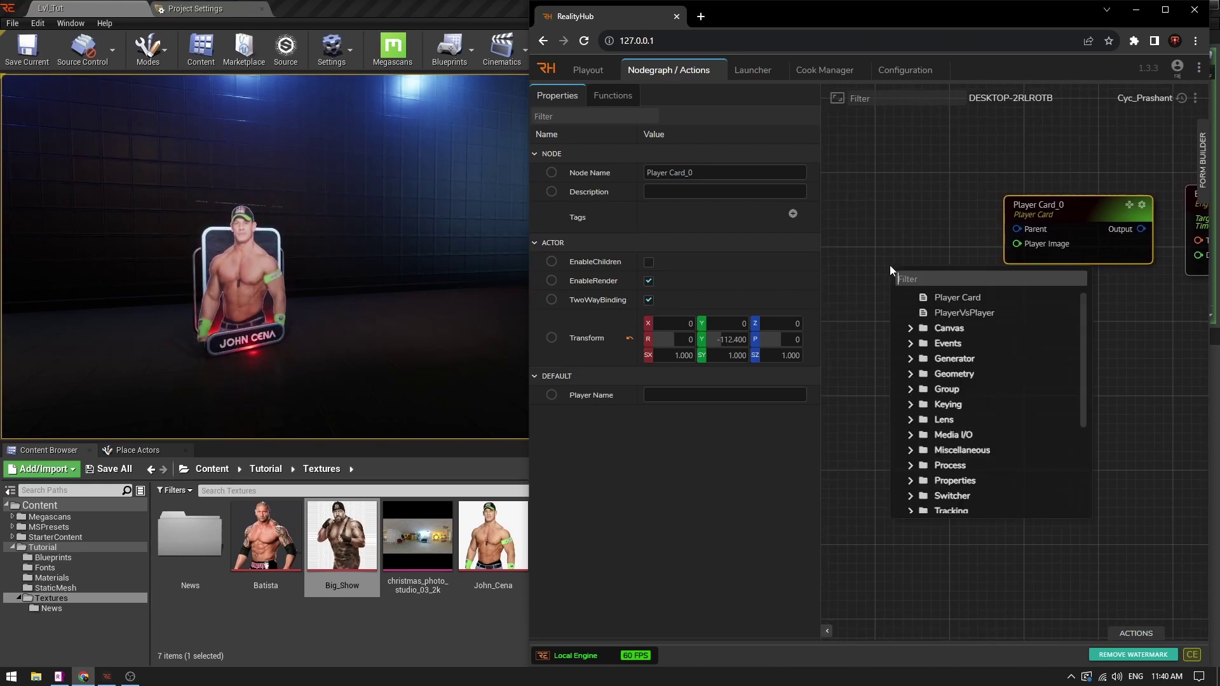
type("text")
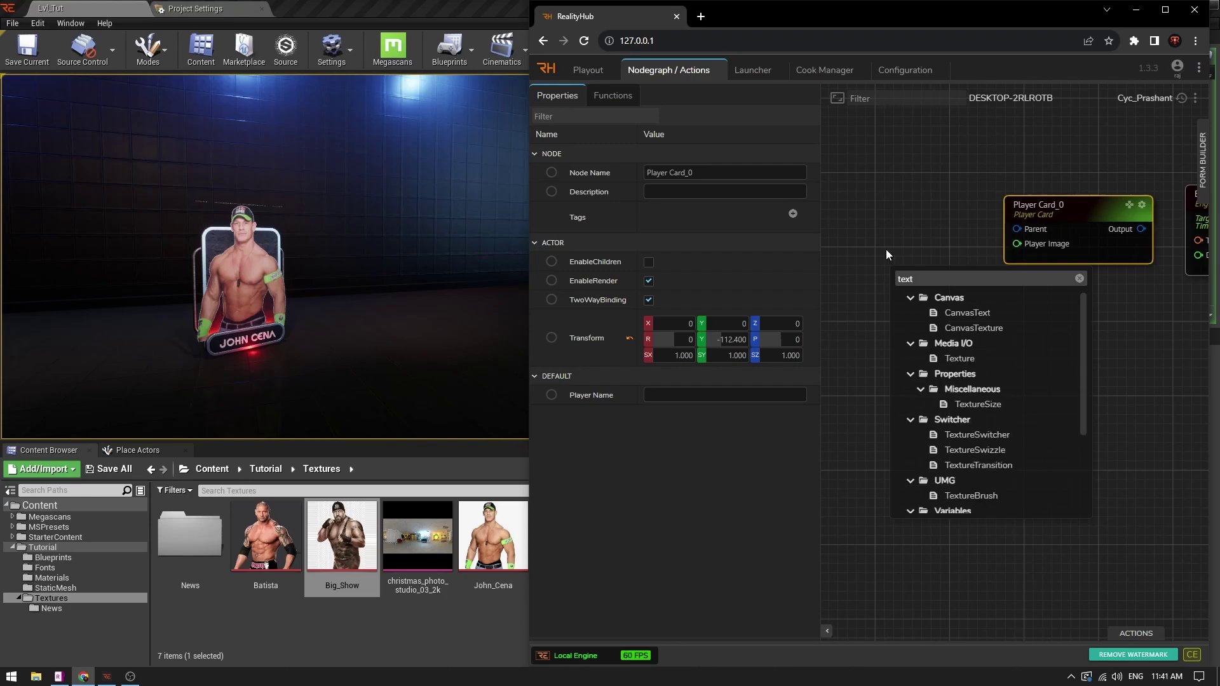
scroll(953, 382, "down", 3)
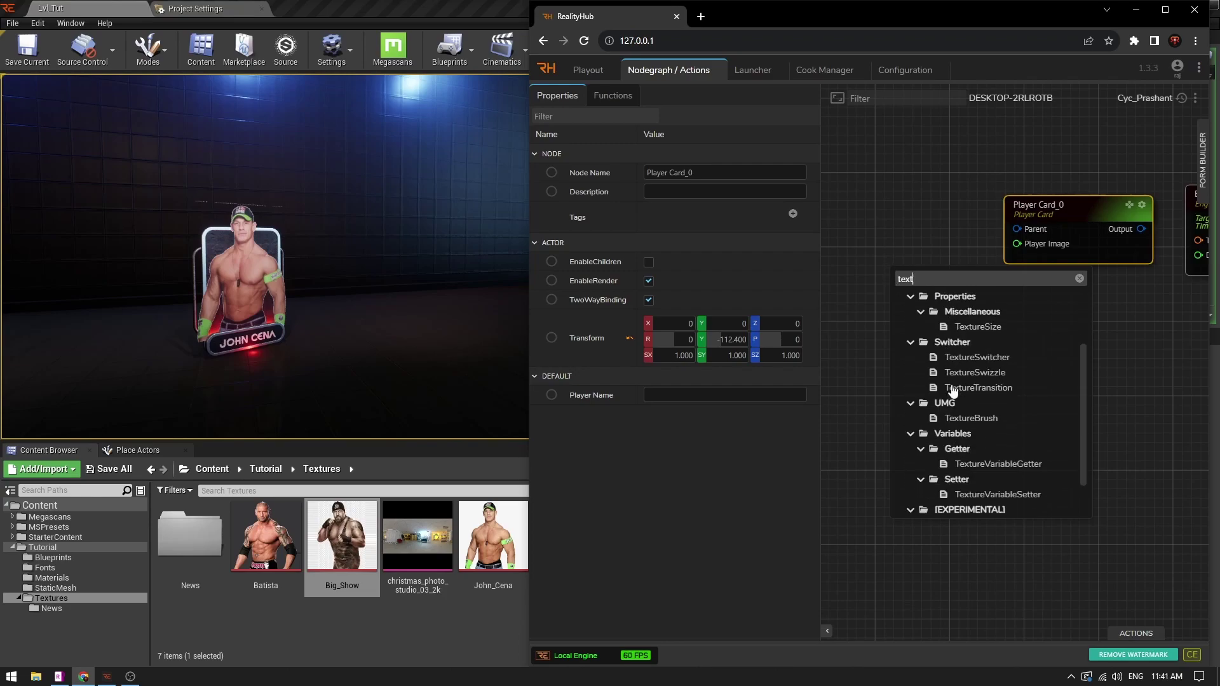
scroll(957, 381, "up", 3)
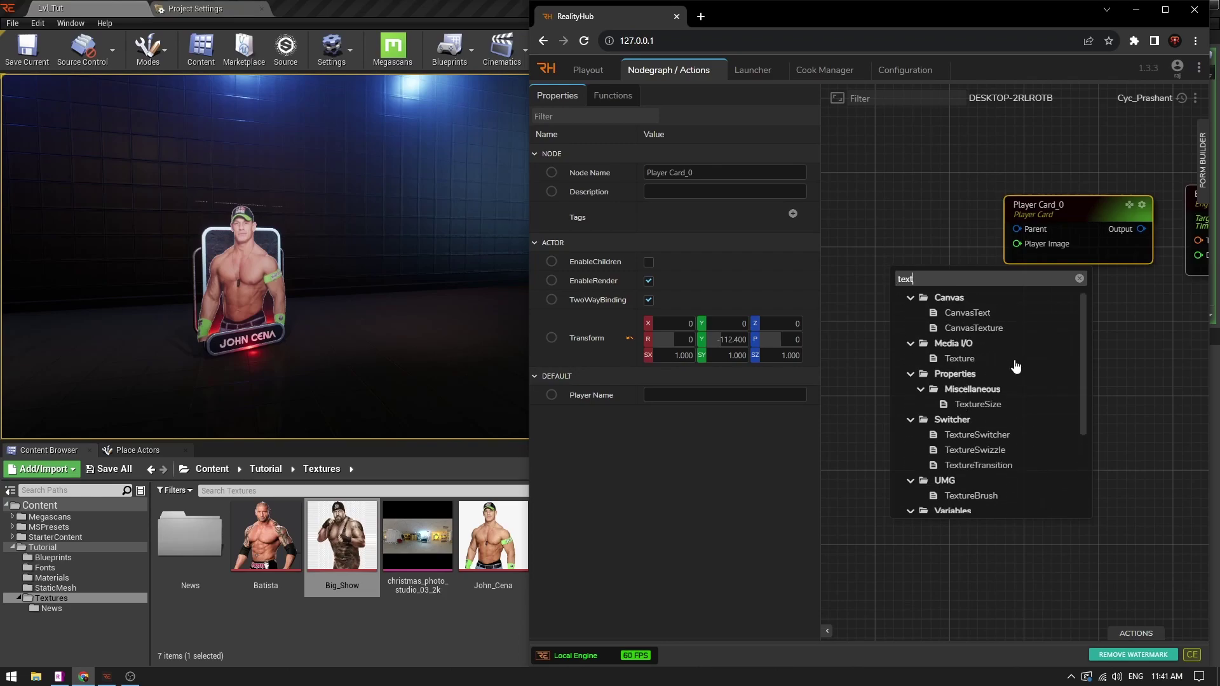
left_click(963, 362)
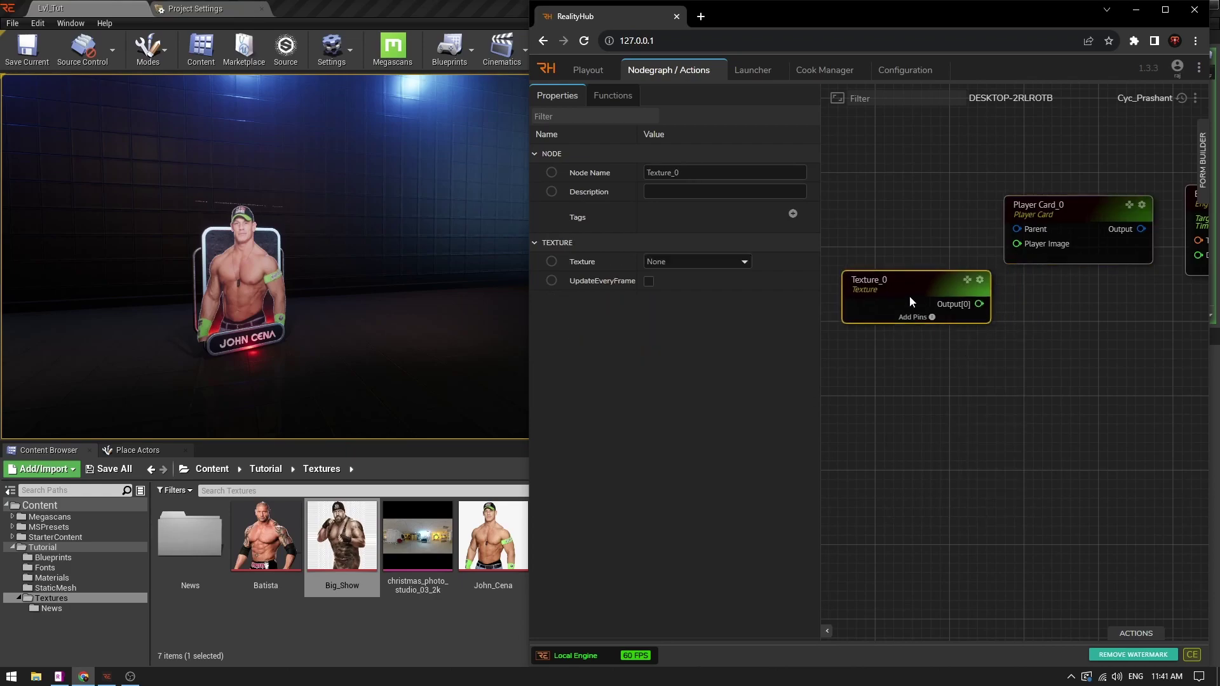
left_click_drag(951, 375, 1008, 415)
left_click_drag(954, 322, 929, 329)
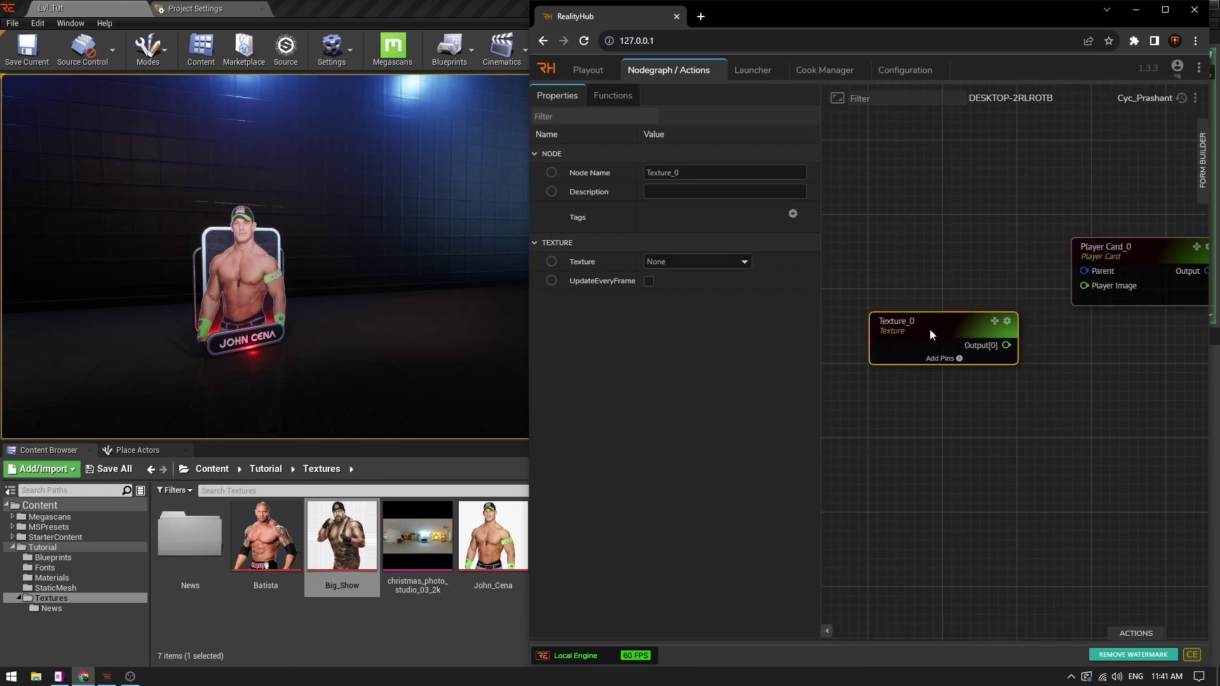
left_click_drag(1008, 345, 1084, 288)
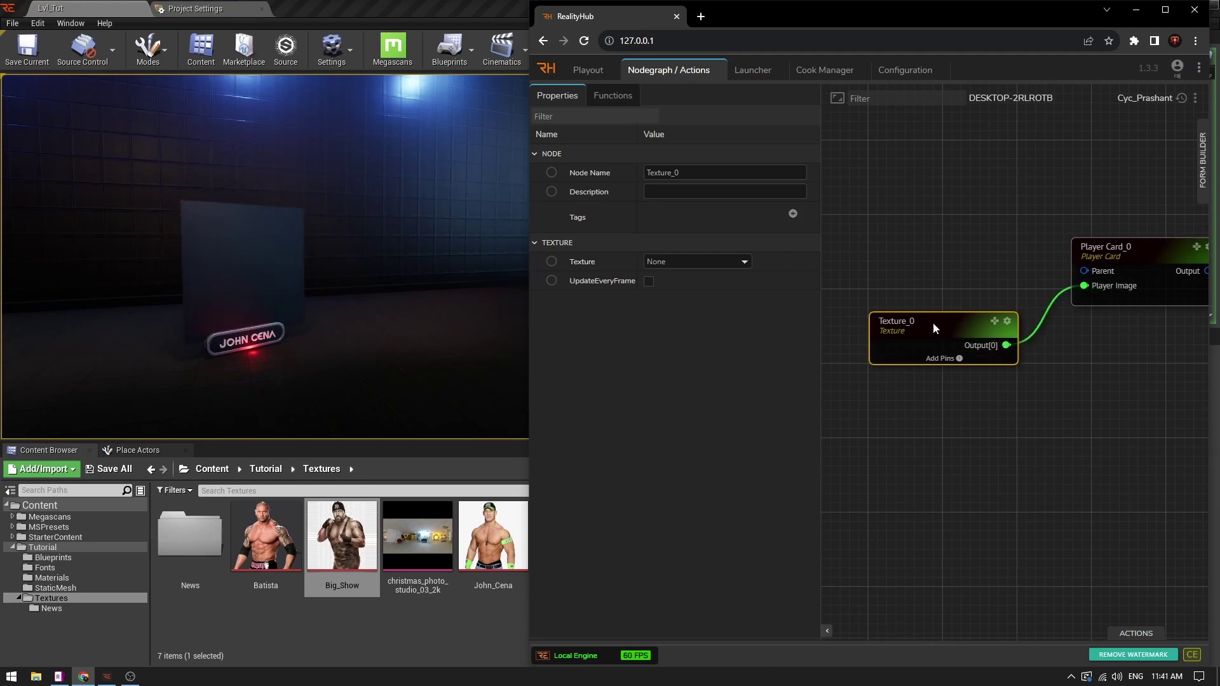
left_click_drag(933, 322, 944, 295)
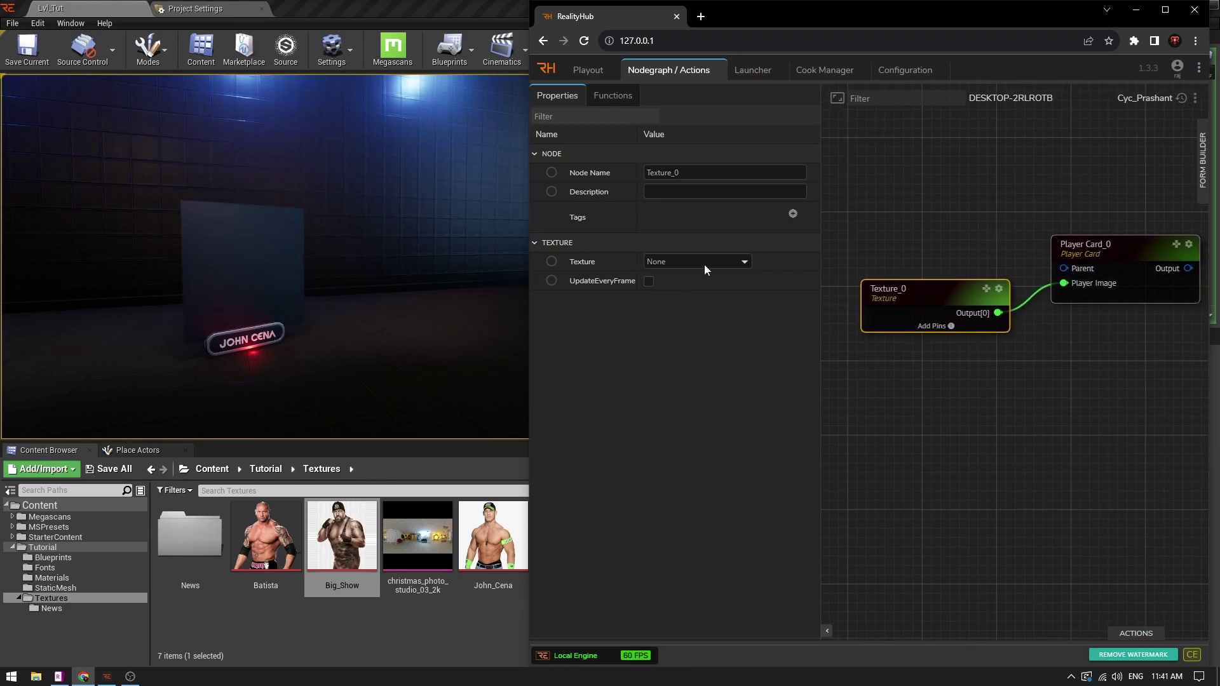
middle_click_drag(986, 400, 951, 389)
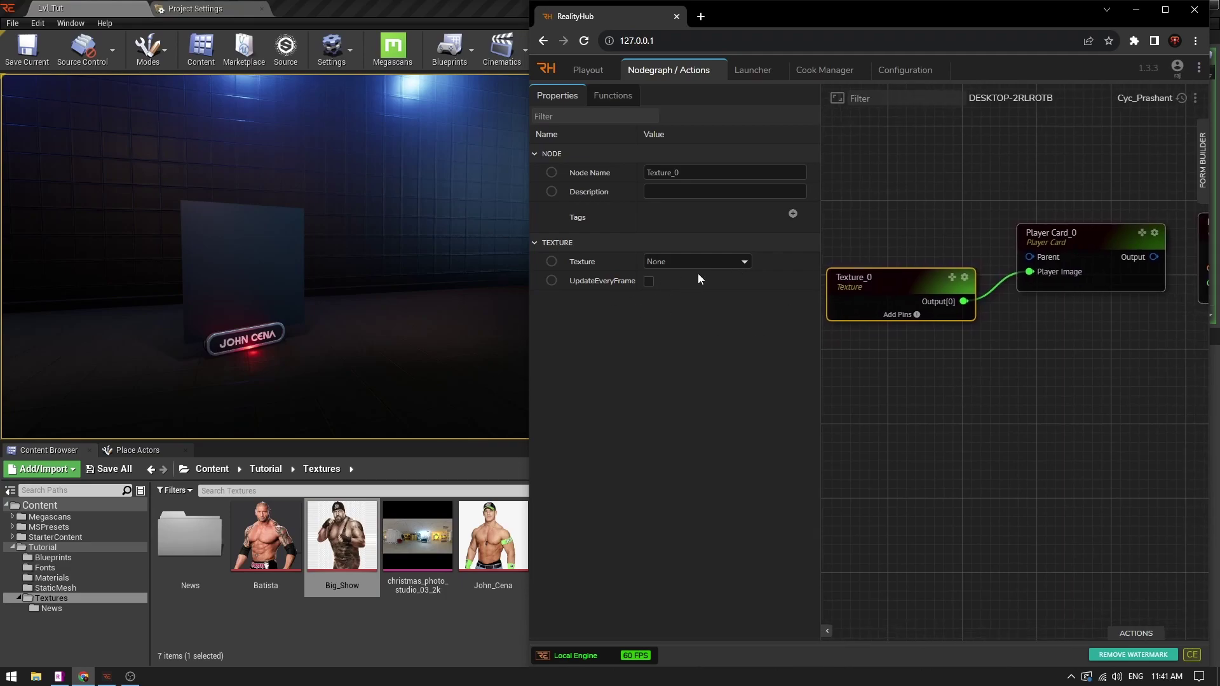
Set Texture_0's texture to Batista, then to Big Show.
left_click(730, 262)
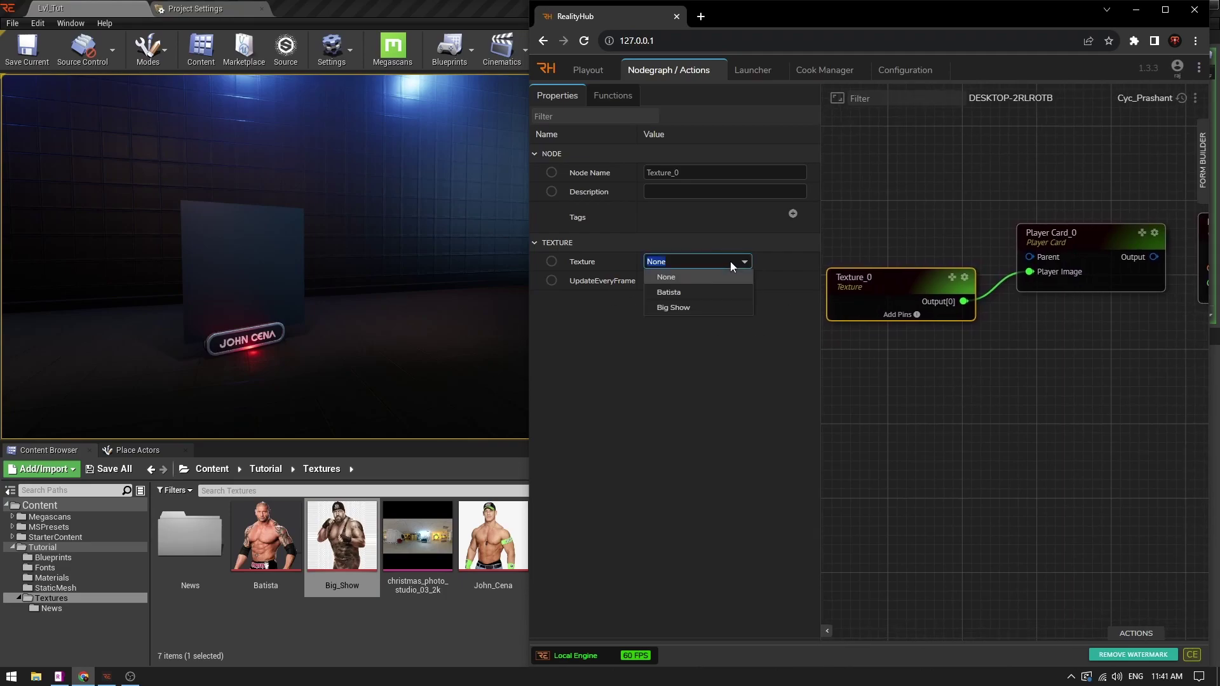
left_click(678, 296)
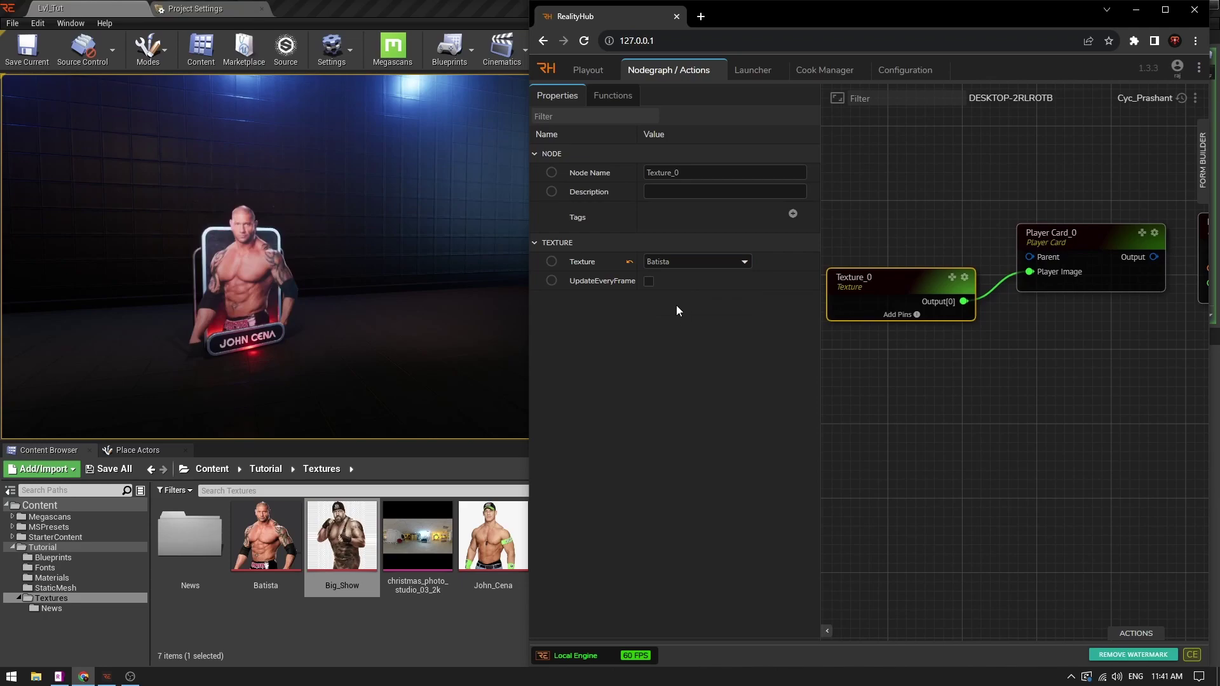
left_click(748, 261)
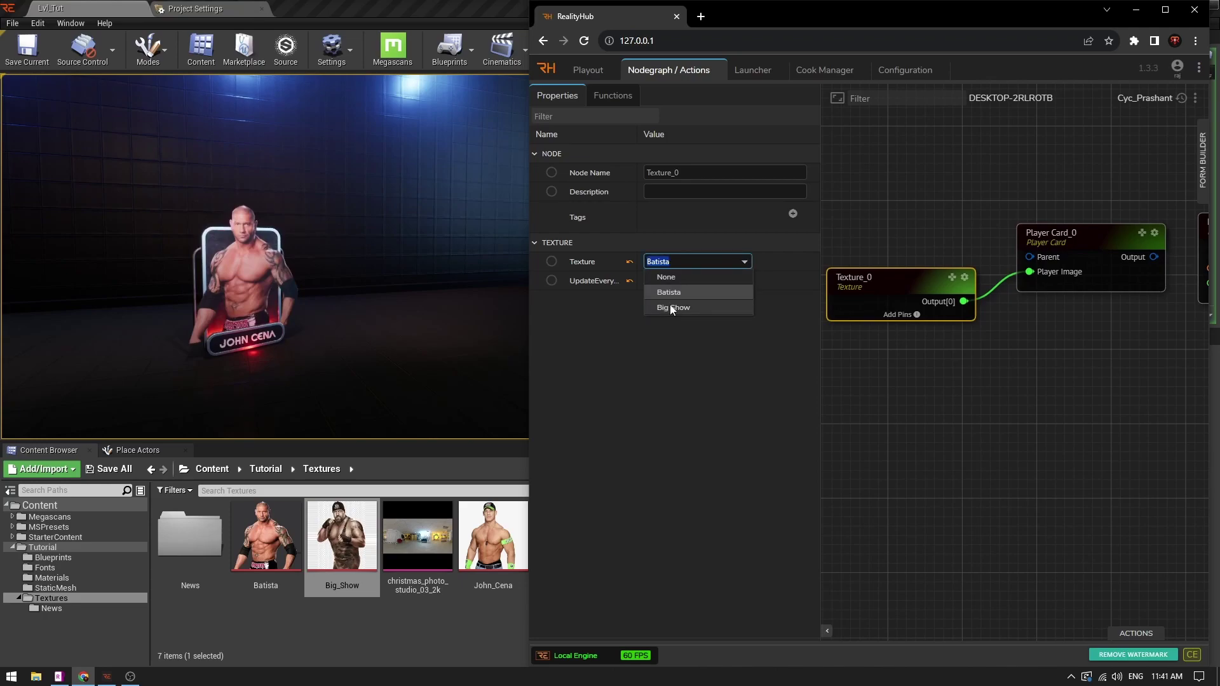
left_click(672, 308)
left_click(887, 323)
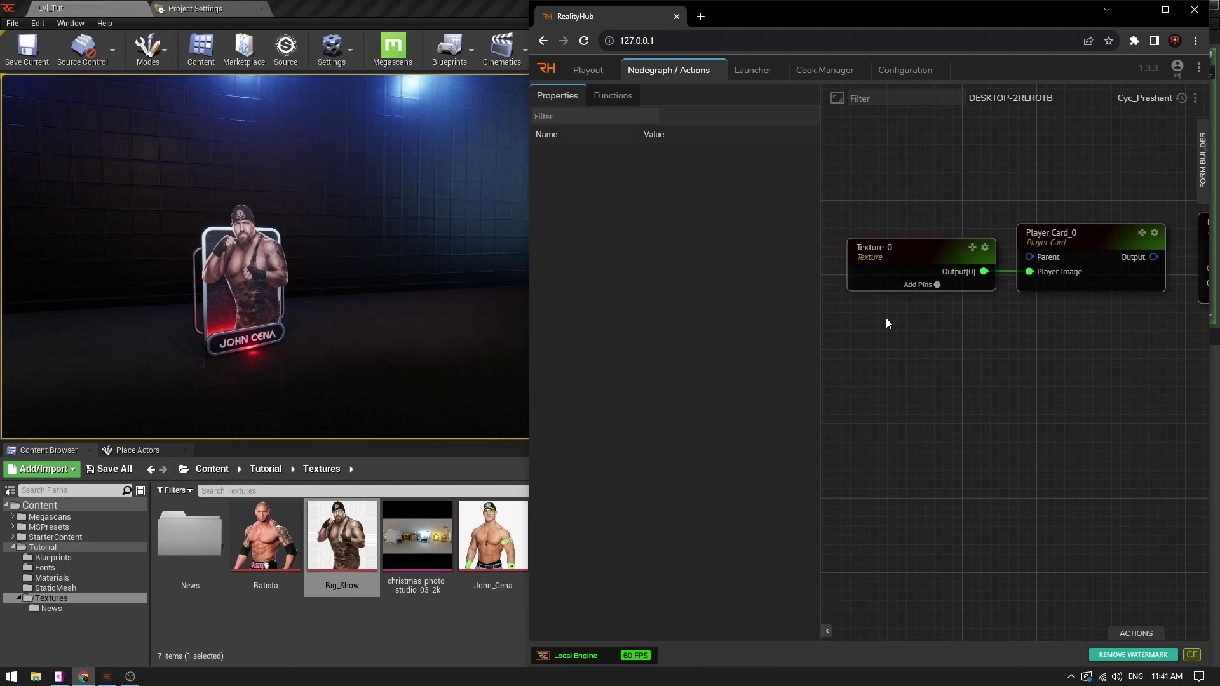
left_click(909, 262)
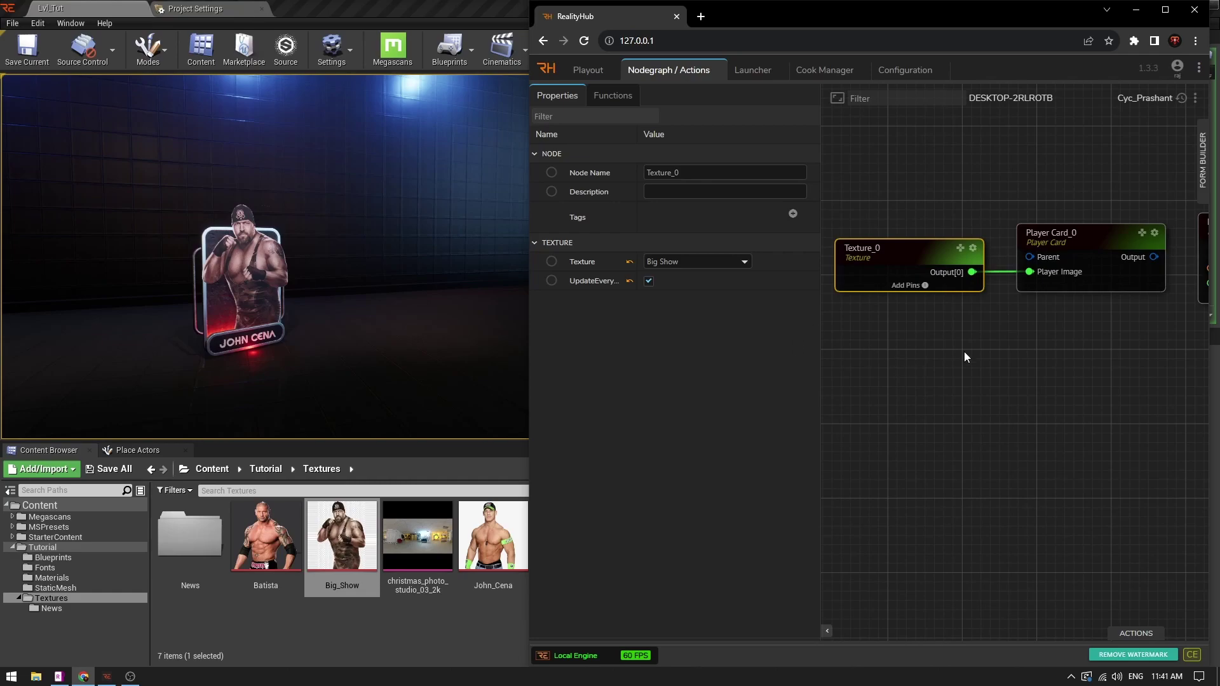
Add a MediaInput node to the graph via the 'medi' search and place it lower down.
right_click(941, 356)
type("medi")
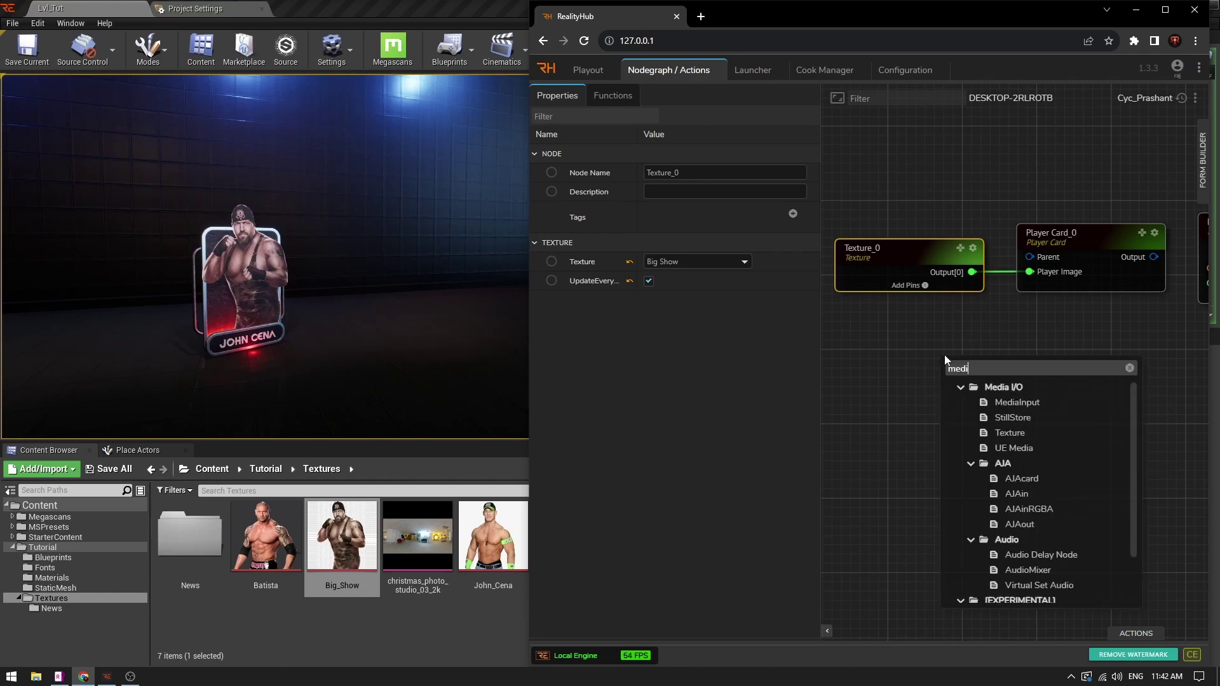
left_click(1012, 403)
left_click_drag(977, 381, 889, 393)
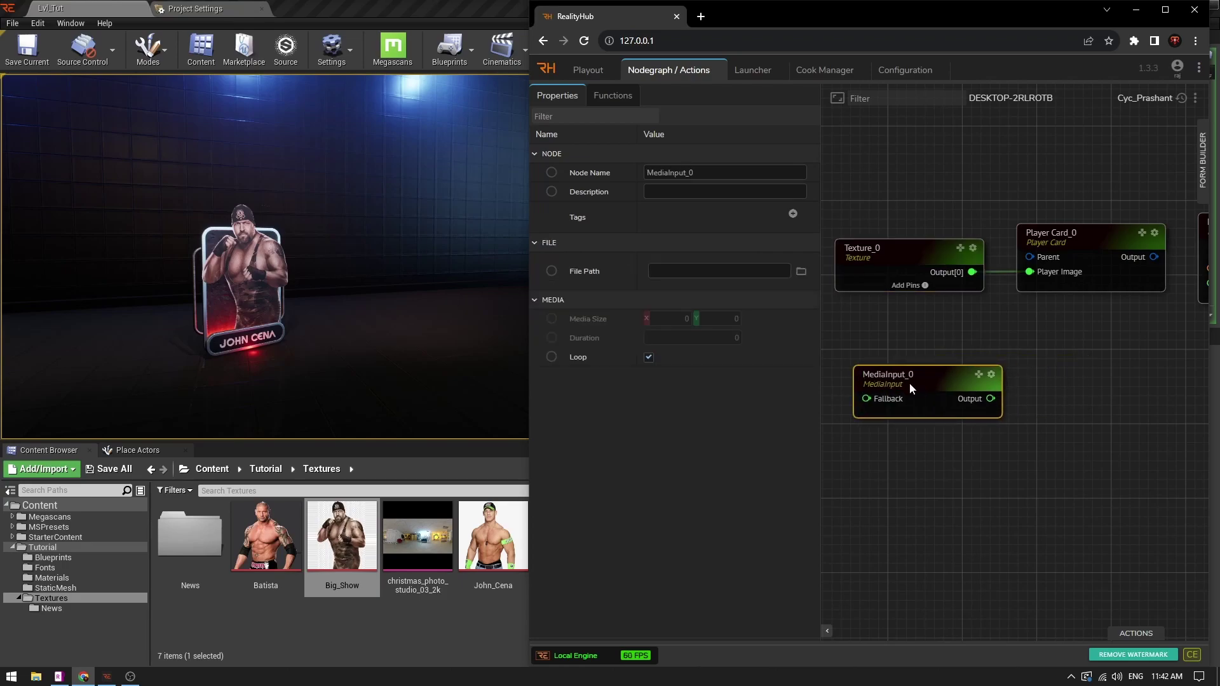
Browse Assets > Textures in the Asset Browser for the media path, then close it without choosing a file.
left_click(800, 272)
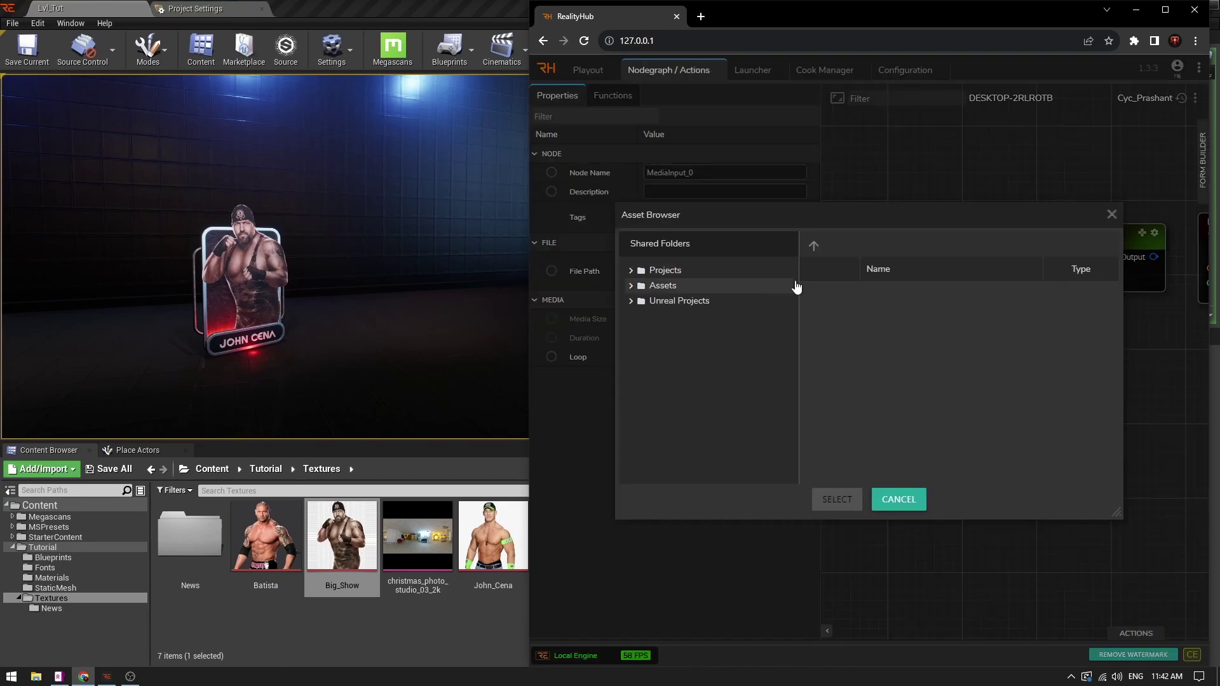
left_click(791, 286)
scroll(897, 360, "down", 3)
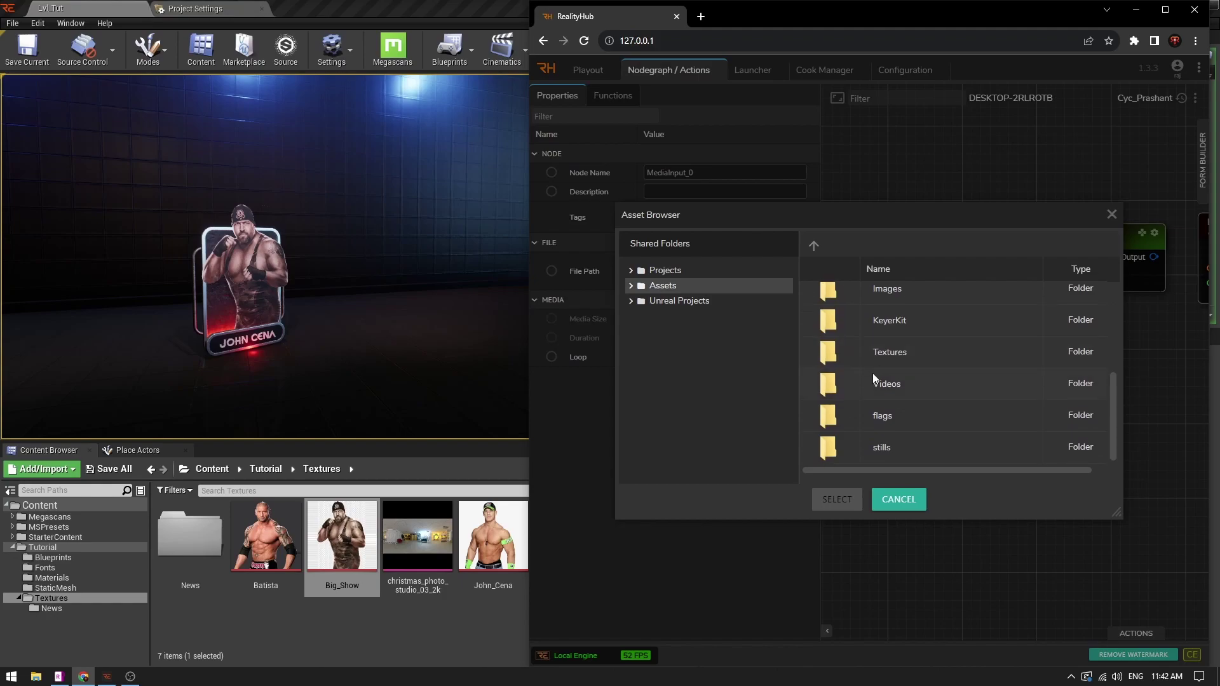
double_click(876, 352)
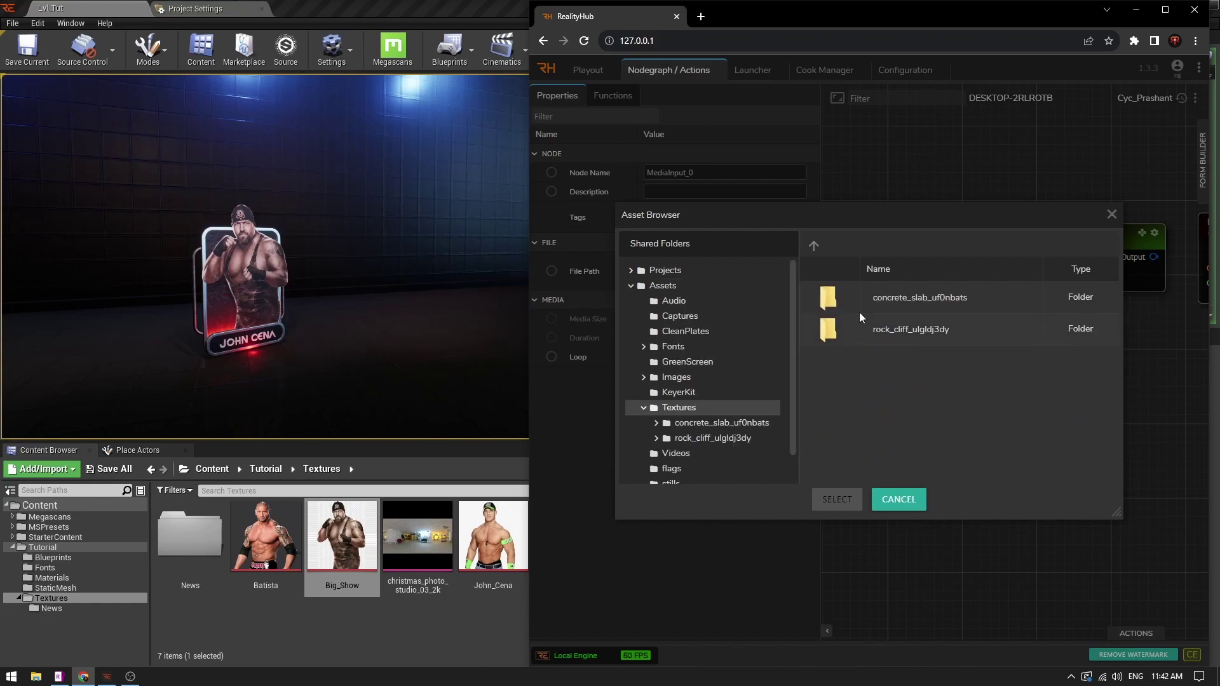
left_click(1112, 215)
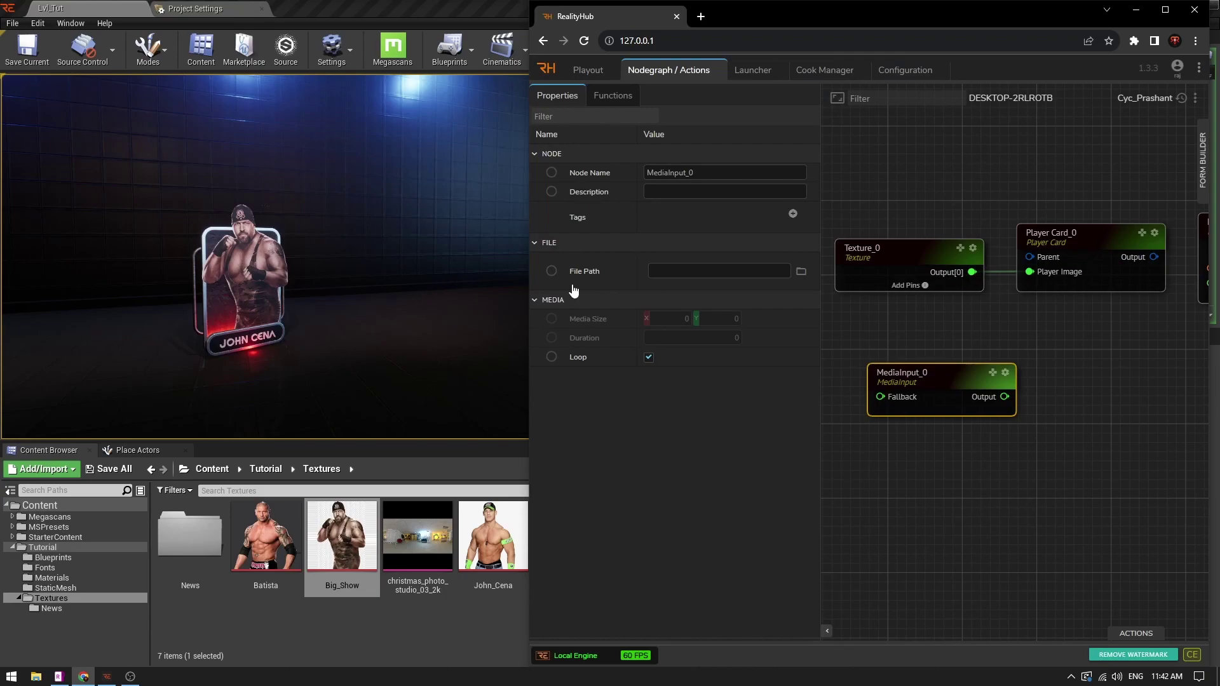
Tuck MediaInput_0 just under Texture_0 and reopen Texture_0's texture list.
left_click_drag(950, 376, 920, 332)
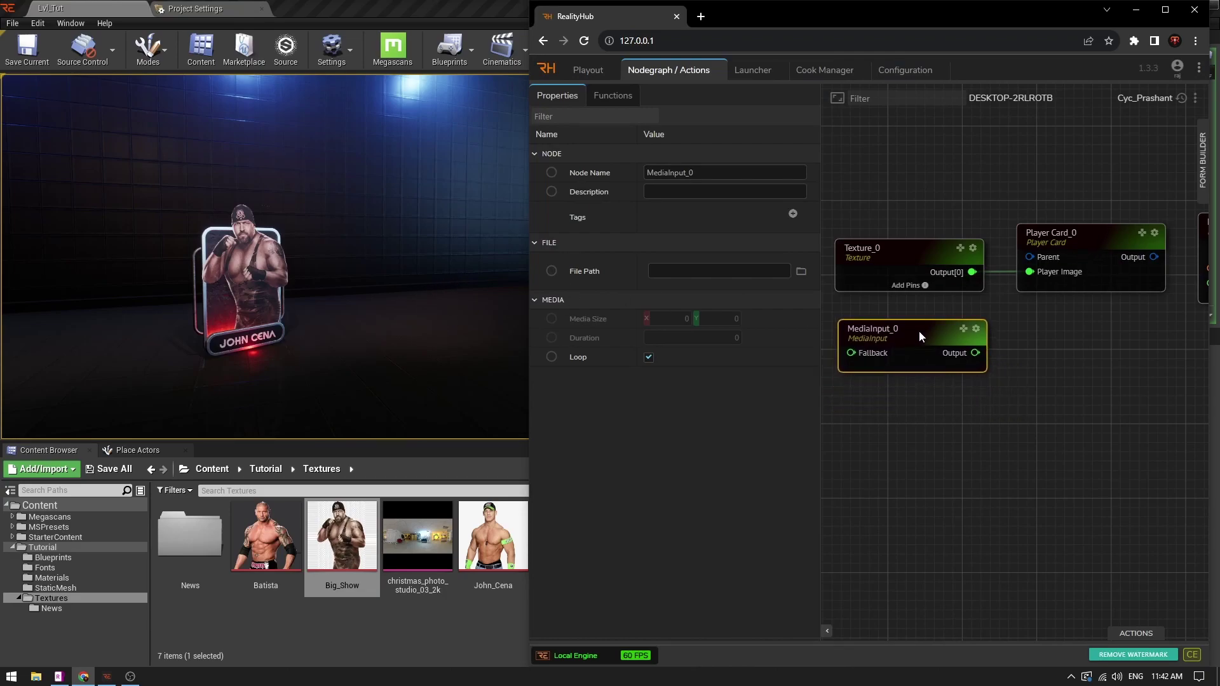
left_click_drag(921, 257, 922, 242)
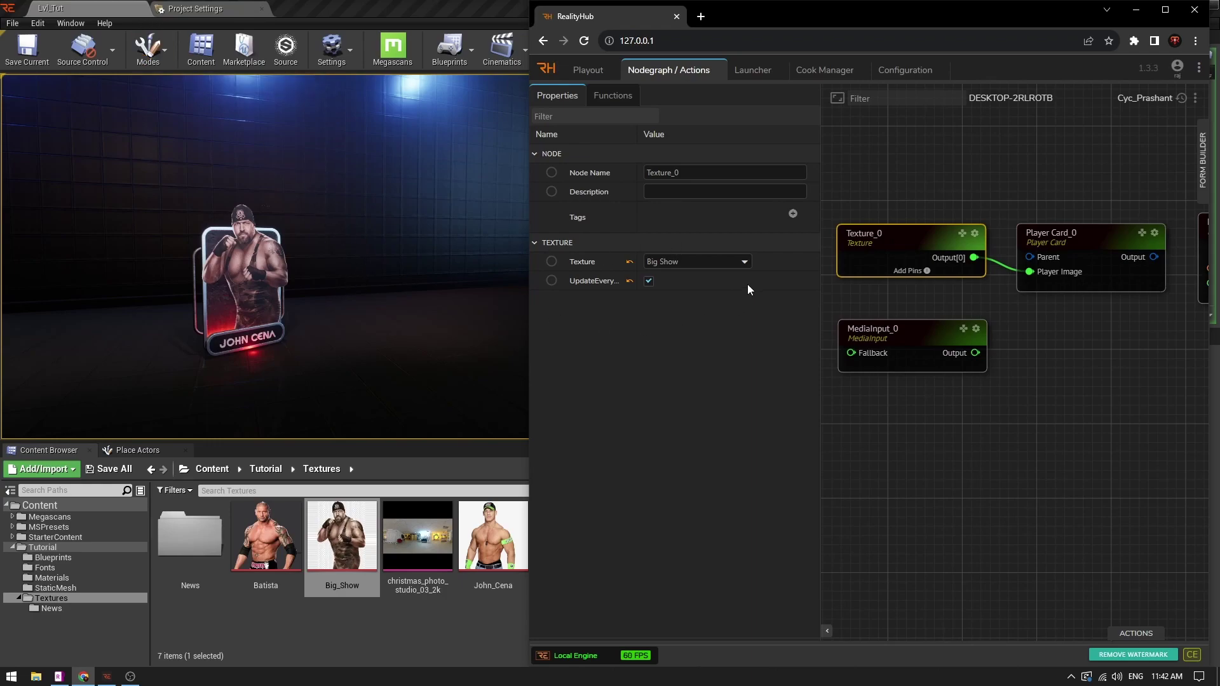
left_click(745, 261)
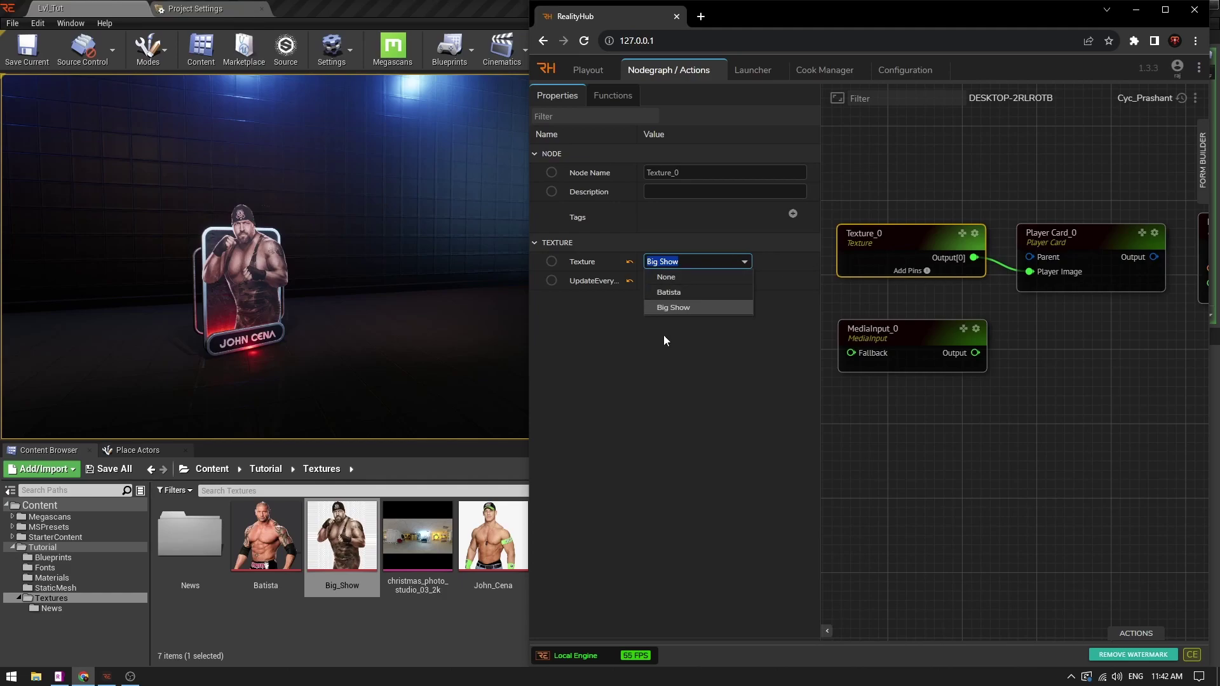
Return to Reality Editor's Project Settings and scroll the Reality Exports page to the Batista and Big Show textures.
left_click(254, 5)
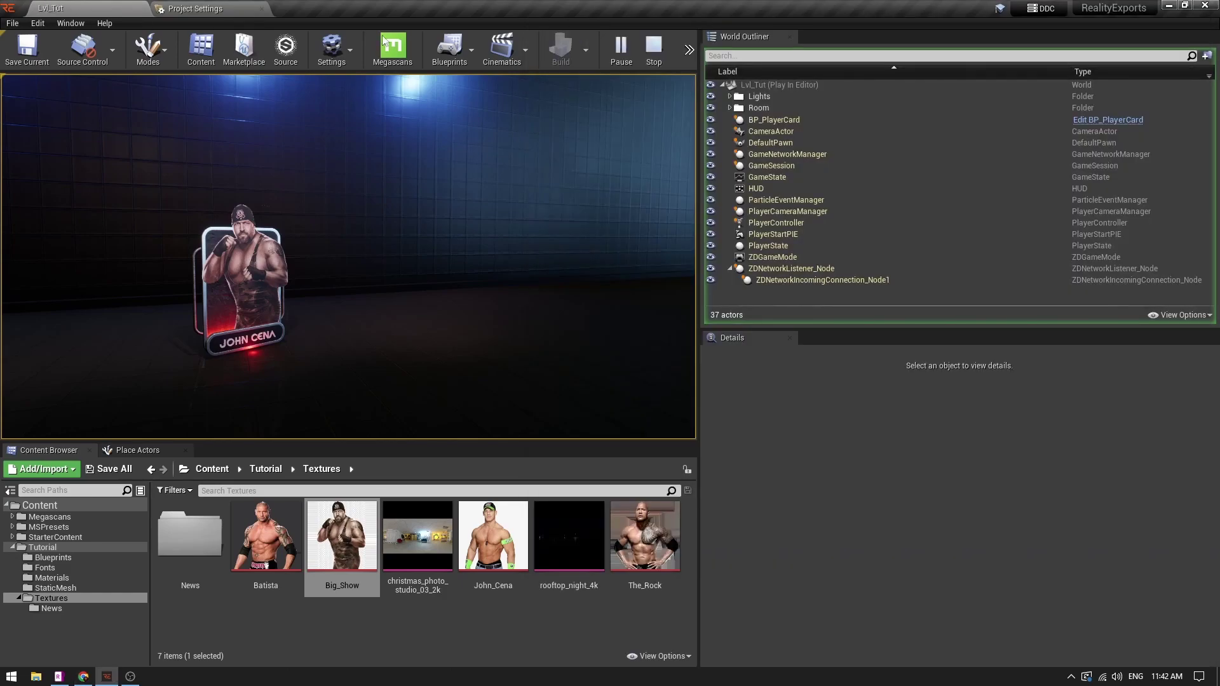
left_click(255, 5)
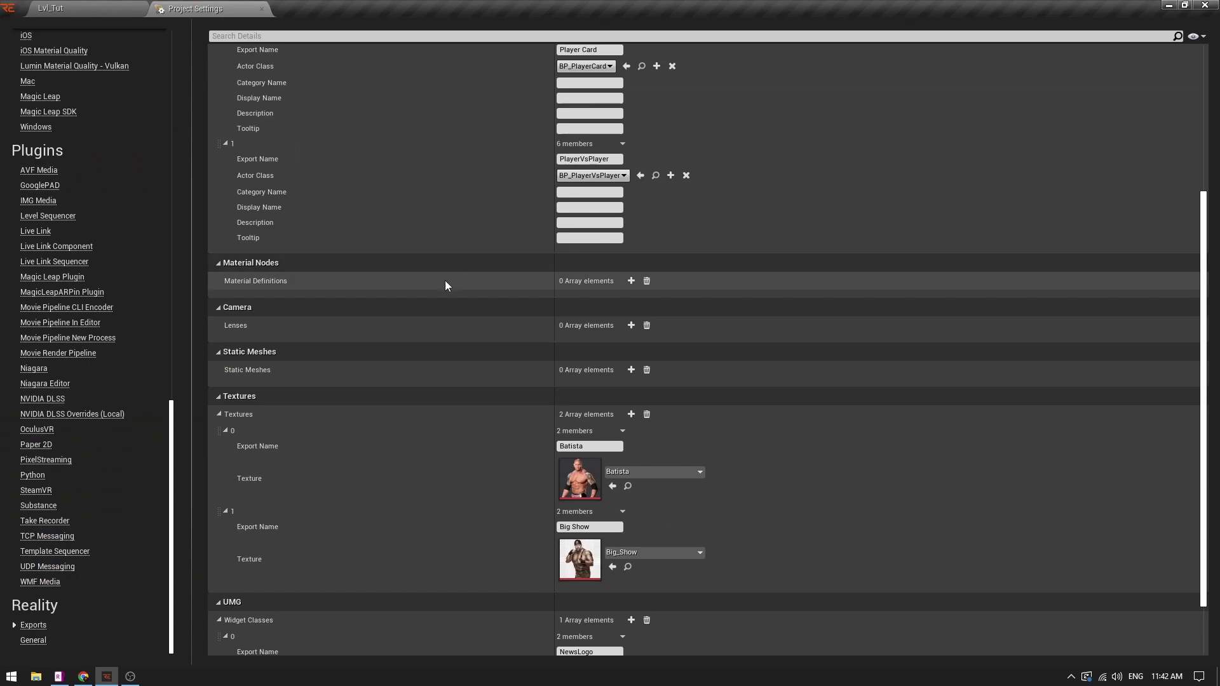
scroll(445, 276, "up", 5)
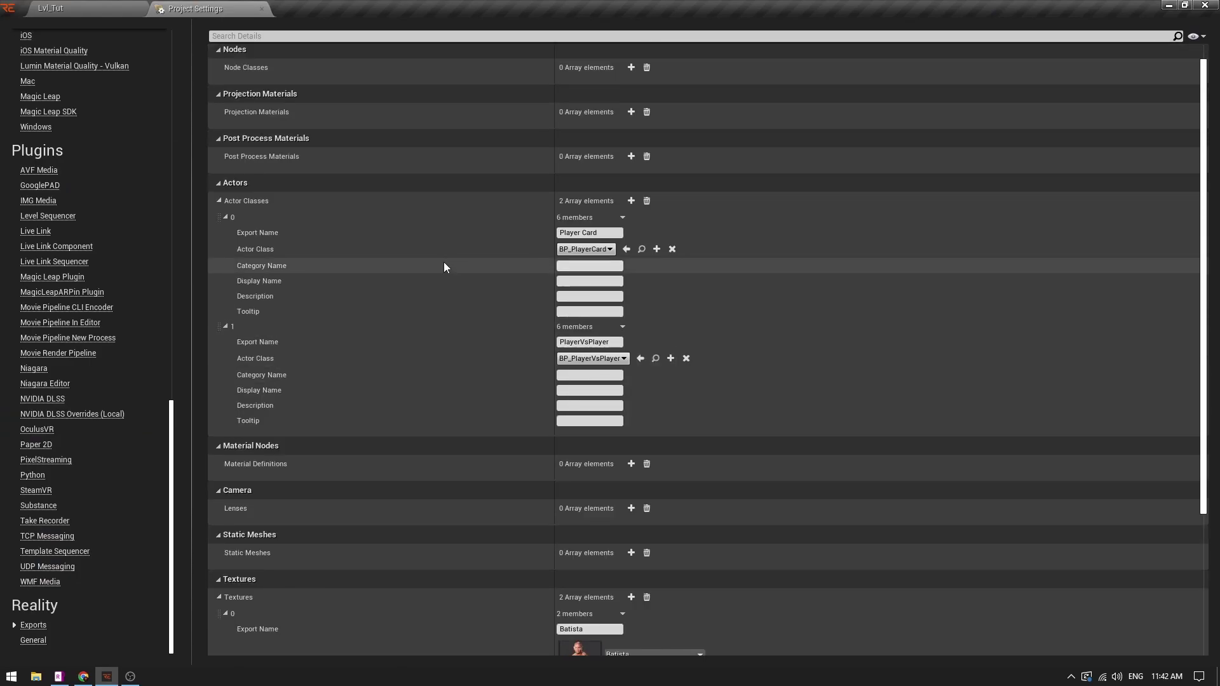
scroll(440, 260, "down", 6)
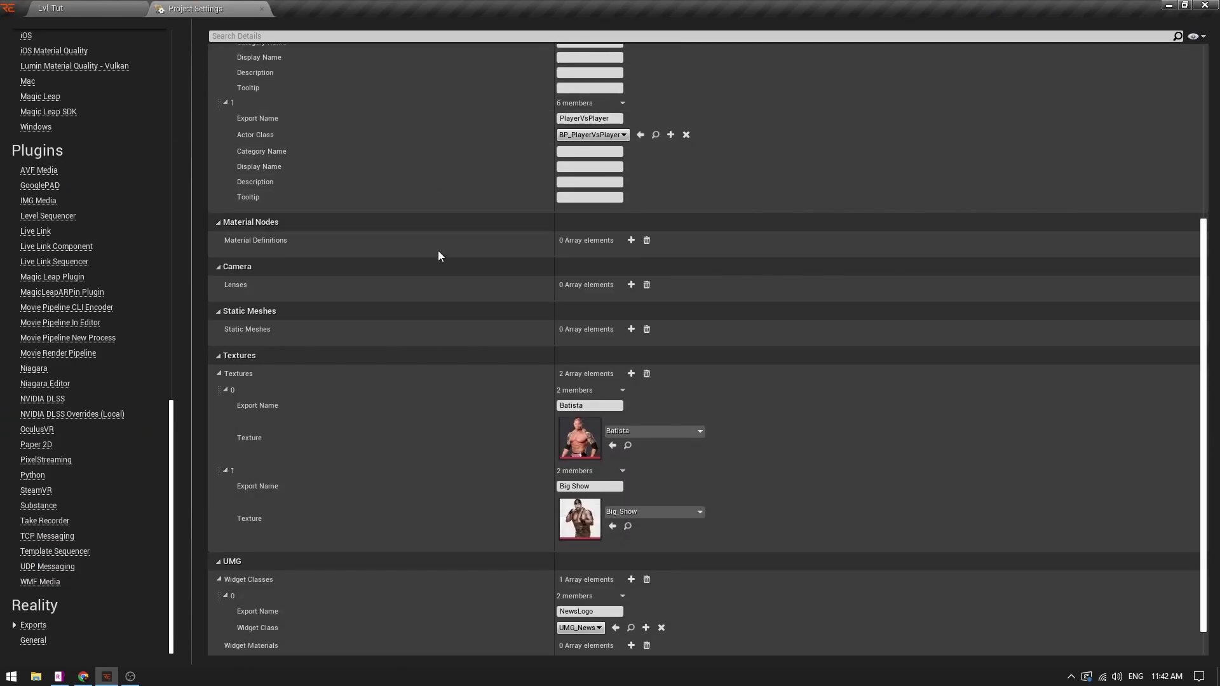
scroll(432, 238, "up", 6)
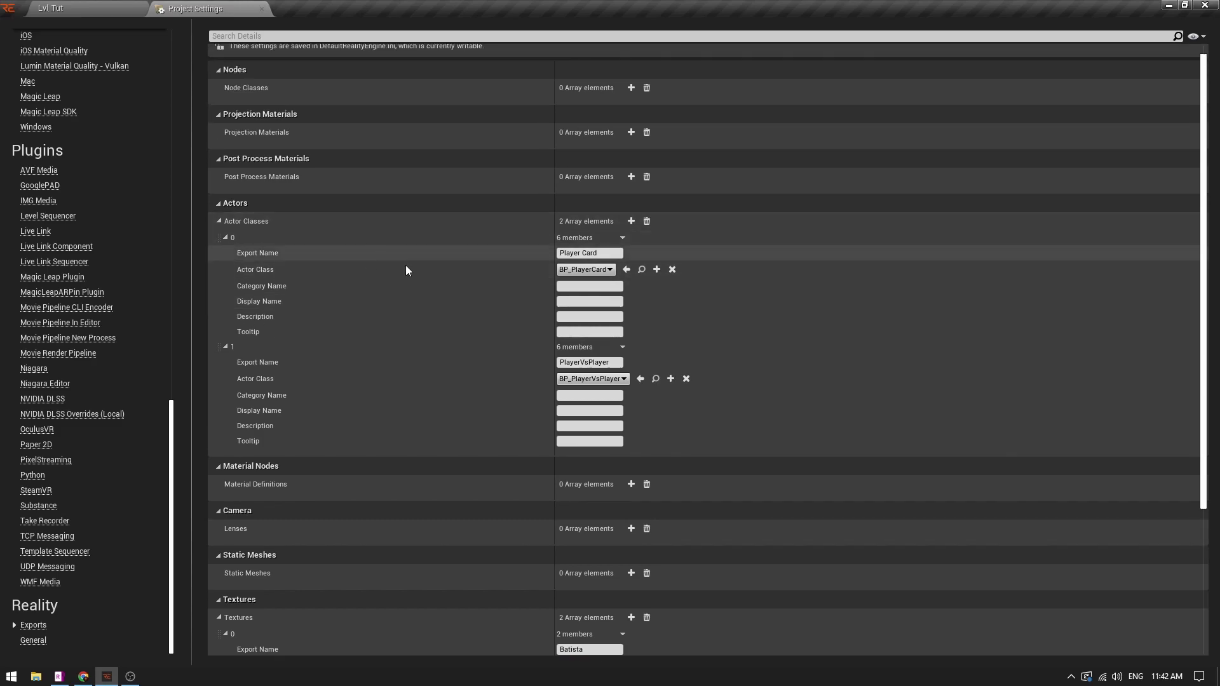
scroll(405, 265, "down", 2)
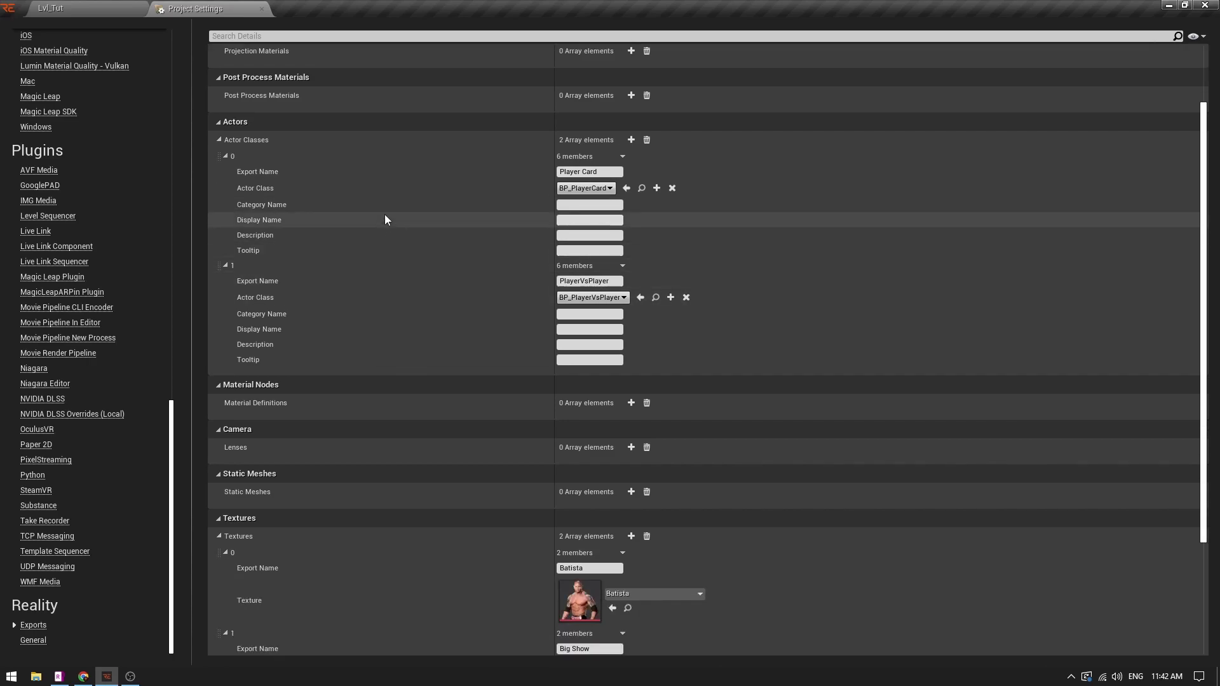
Go back to the Lvl_Tut level and orbit the camera to face the John Cena player card.
left_click(99, 8)
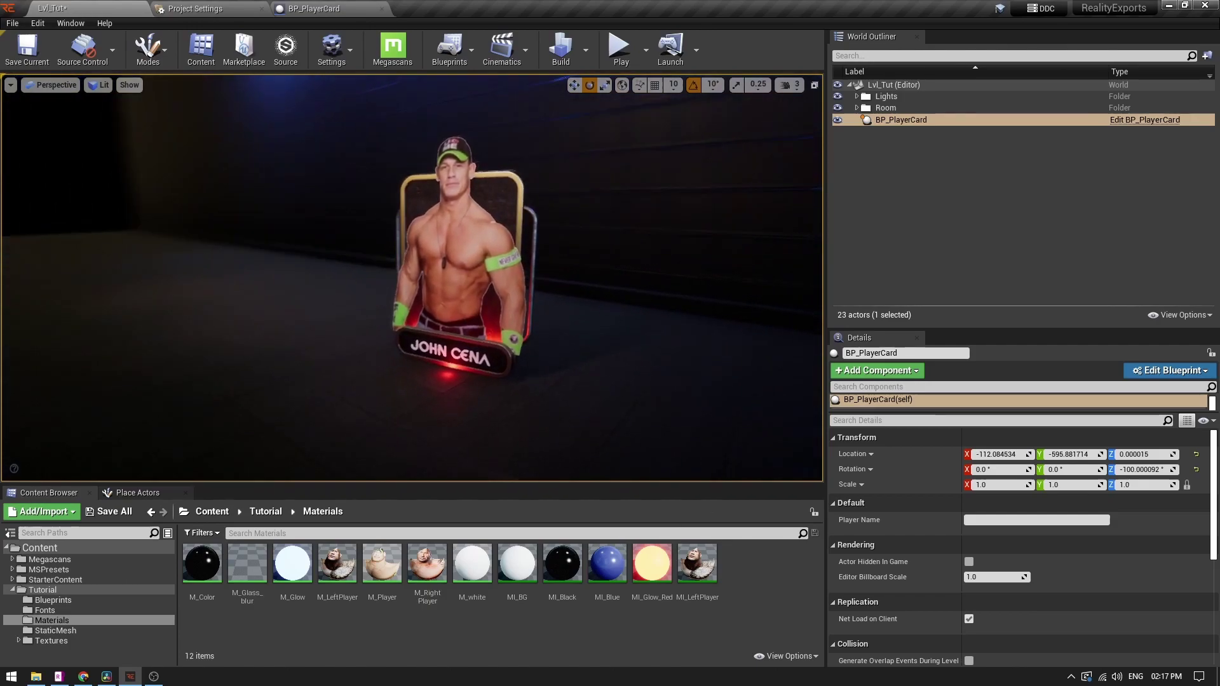
right_click_drag(445, 337, 479, 338)
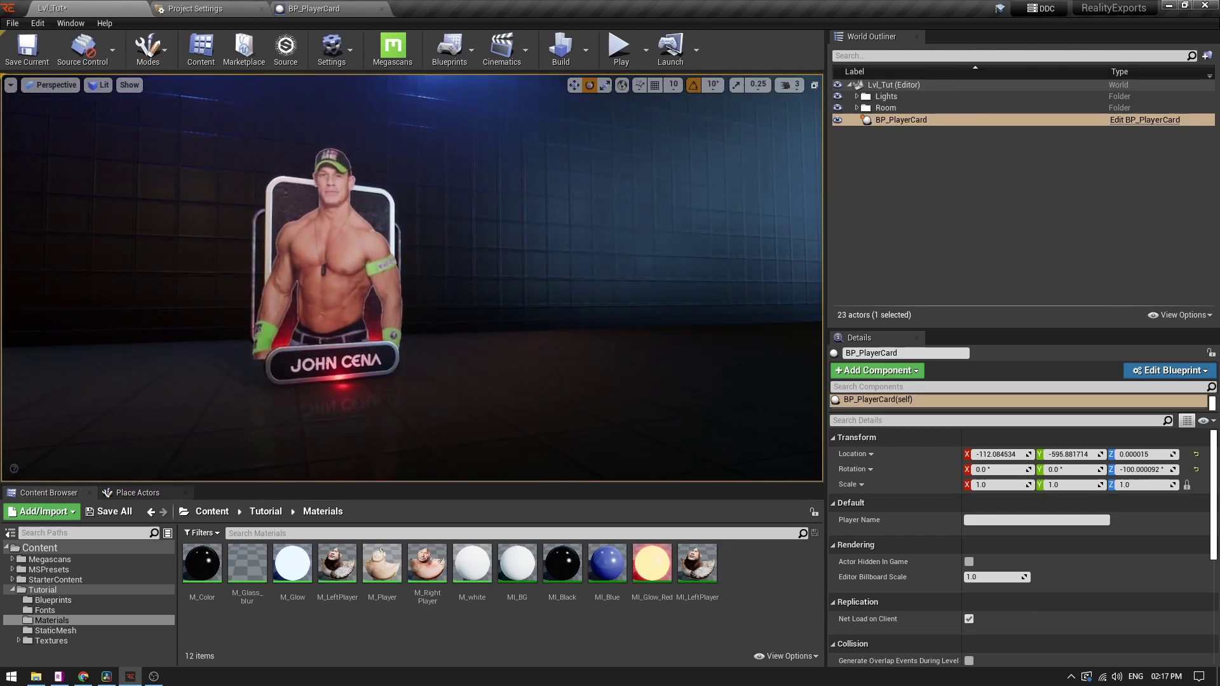
right_click_drag(480, 337, 445, 337)
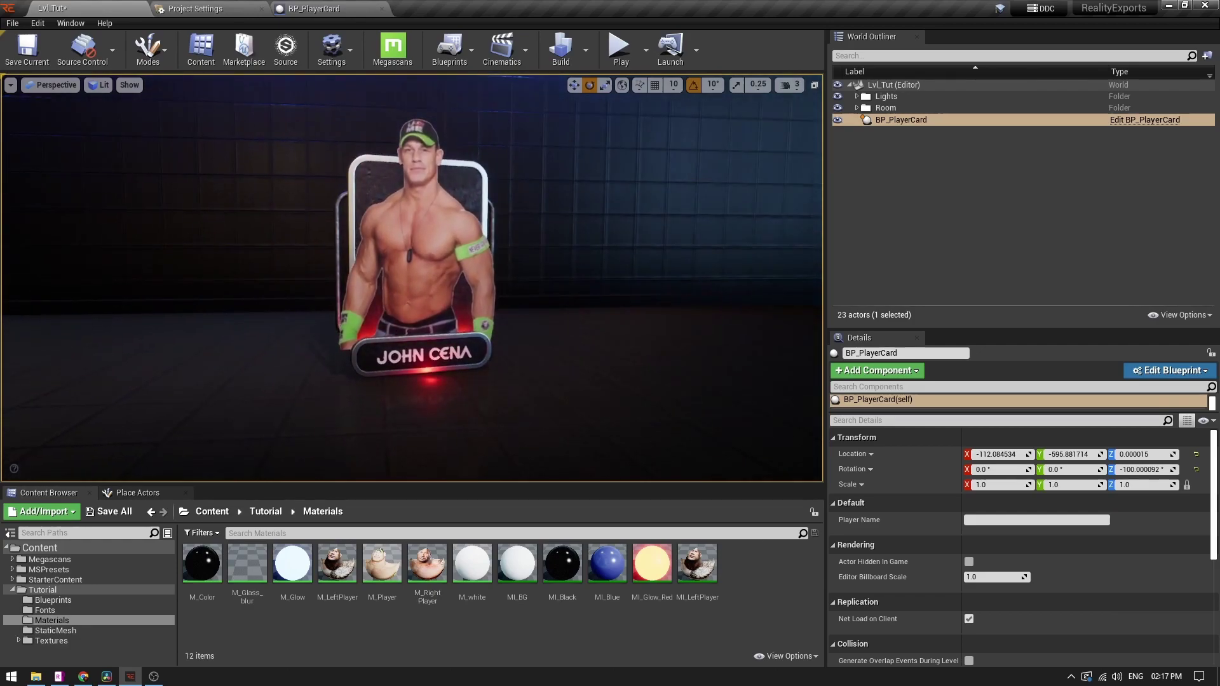